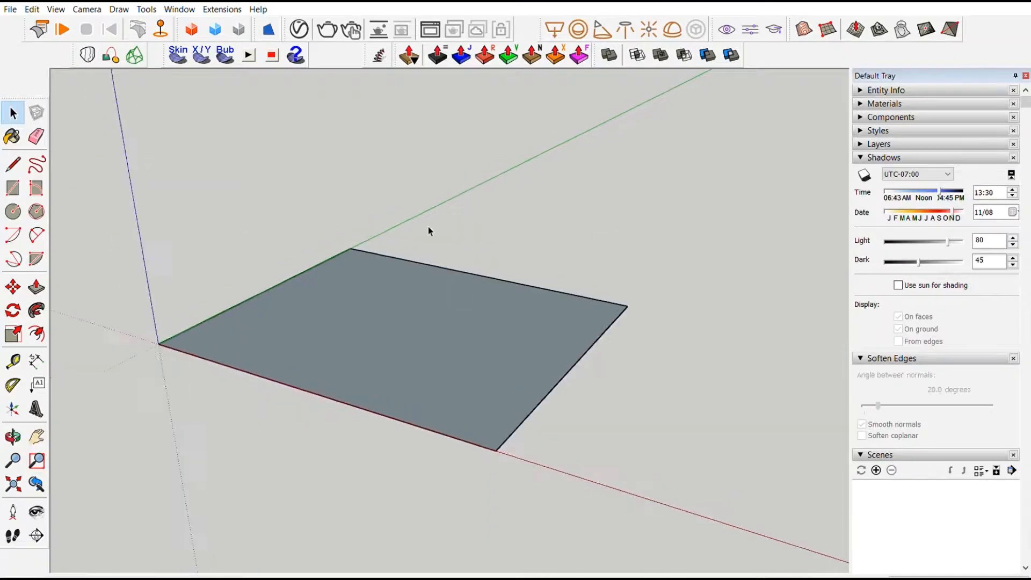
Draw a short guide line from the rectangle's front edge straight into the face, parallel to the green axis
scroll(376, 365, "down", 1)
key("l")
scroll(376, 401, "down", 1)
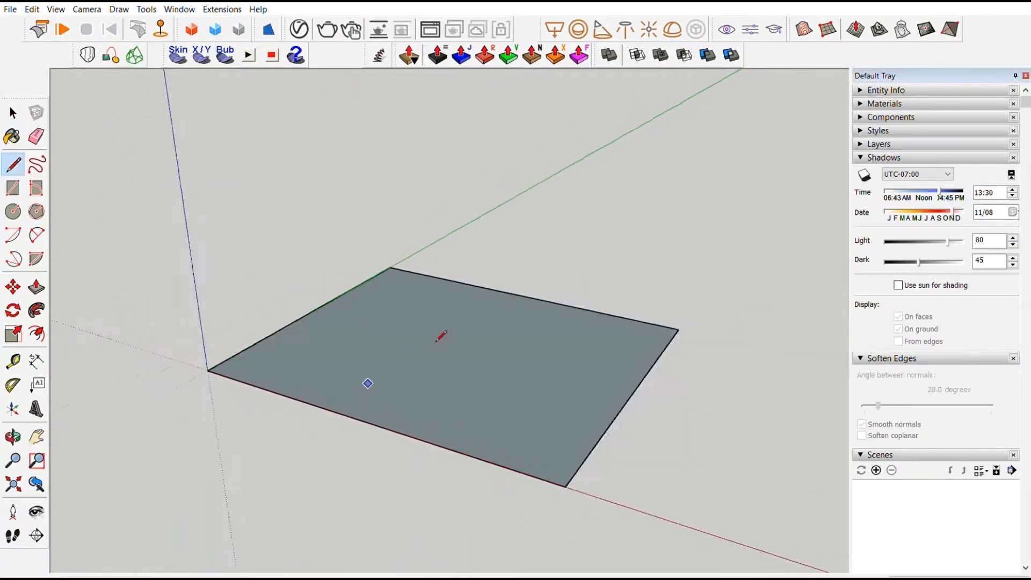
scroll(476, 310, "up", 2)
scroll(322, 430, "up", 1)
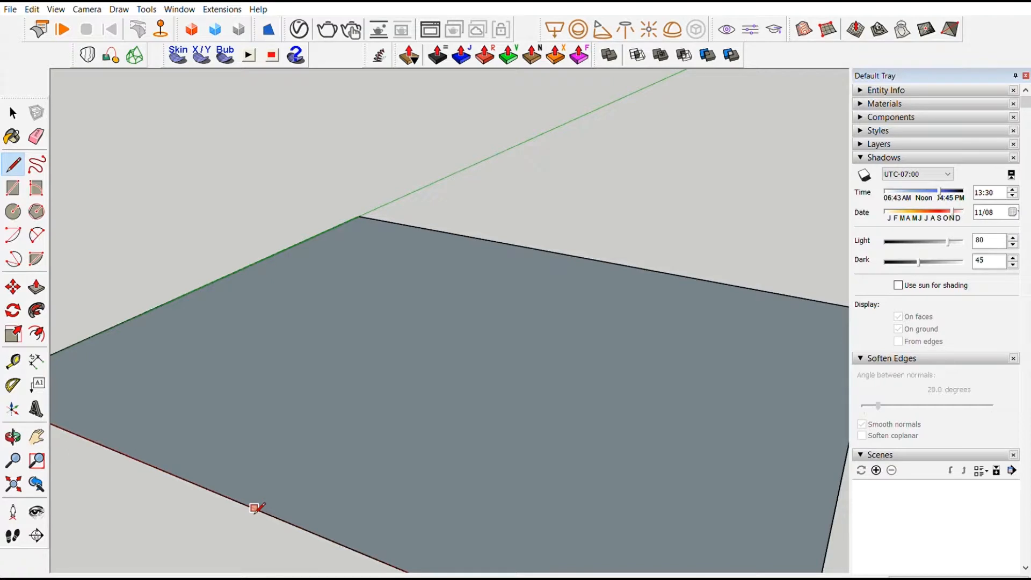
scroll(301, 505, "down", 2)
scroll(344, 502, "up", 2)
left_click(329, 504)
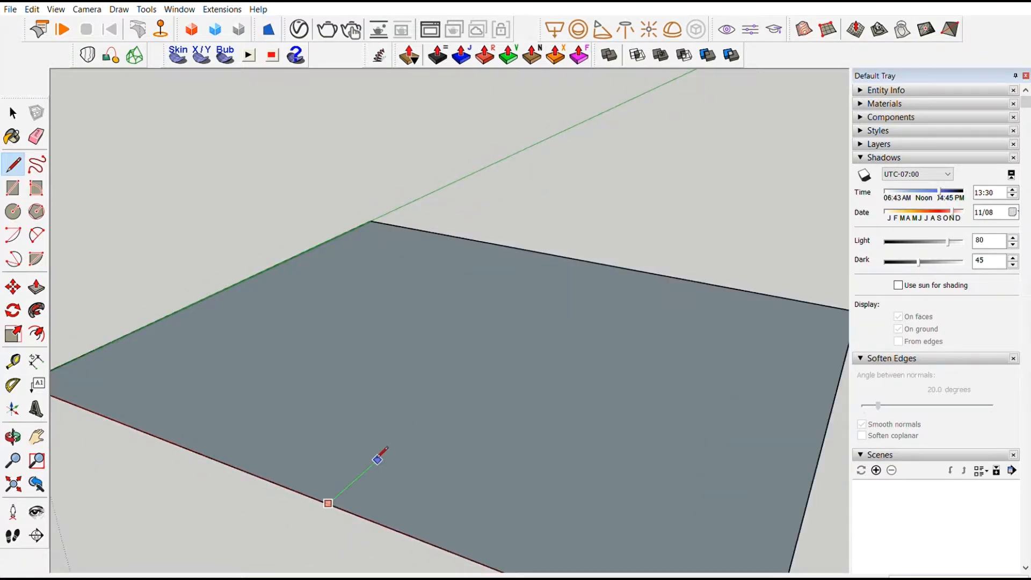
scroll(413, 457, "up", 3)
scroll(424, 468, "down", 2)
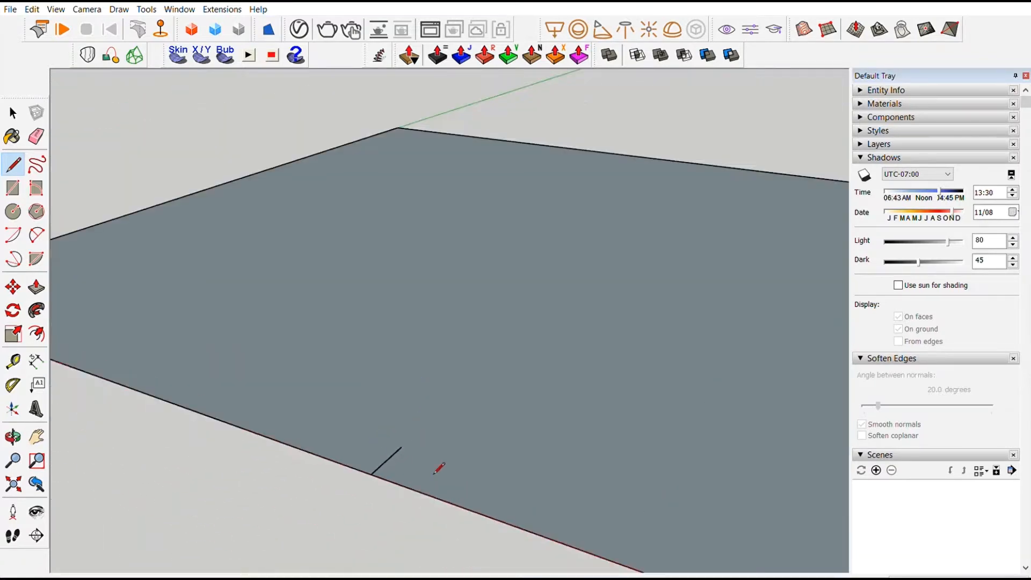
Copy the rectangle's front edge to the inner end of the short guide line, dividing off a narrow front strip
left_click(371, 474)
key("ctrl")
left_click(402, 447)
scroll(451, 418, "down", 2)
key("space")
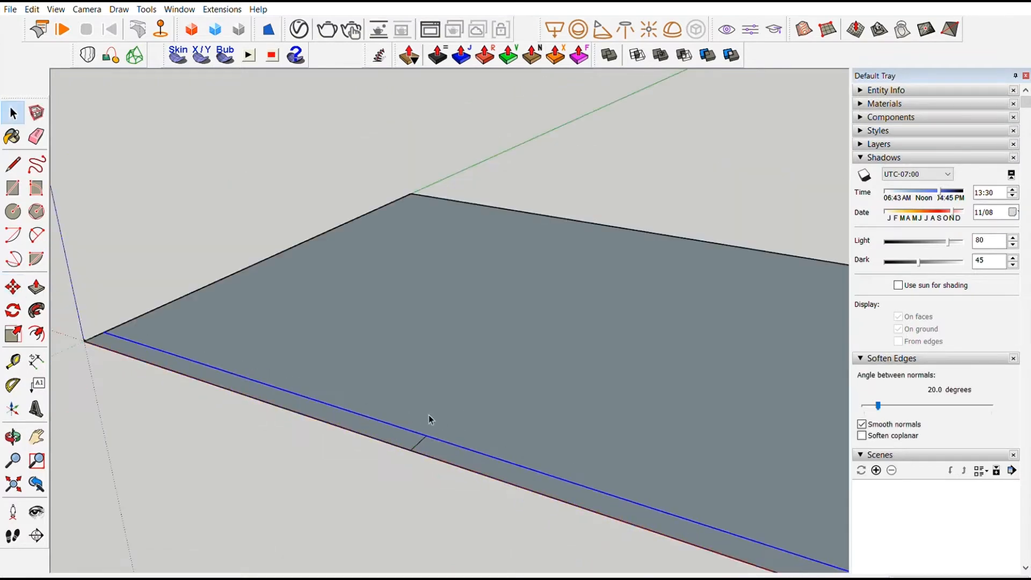
Delete the short guide line across the front strip
left_click(398, 499)
scroll(430, 456, "up", 2)
scroll(461, 406, "up", 4)
left_click(373, 441)
key("Delete")
scroll(430, 397, "down", 3)
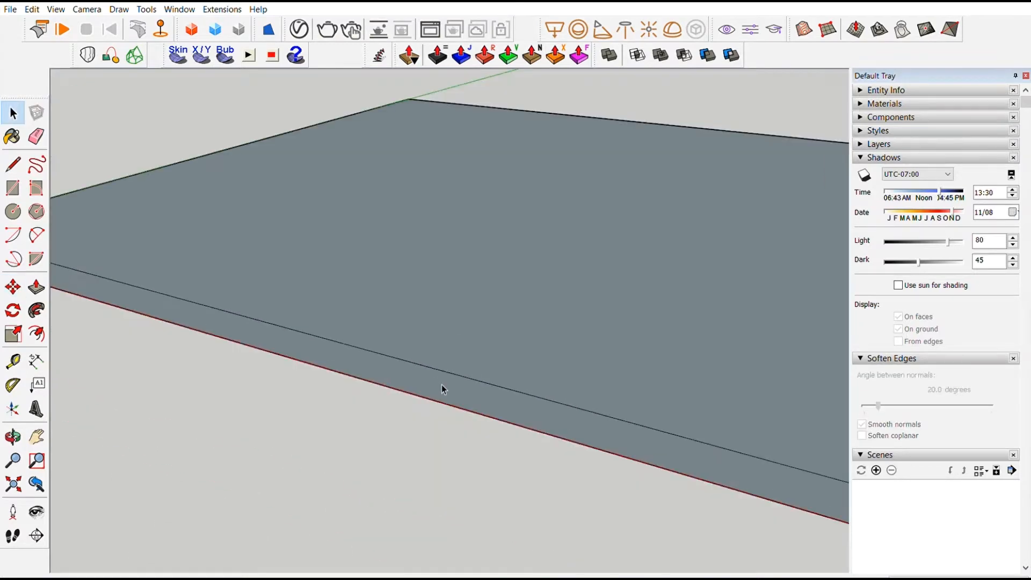
Offset the large face slightly inward to form a narrow curb strip along the dividing line, and raise the strip with Push/Pull
key("p")
scroll(472, 349, "up", 2)
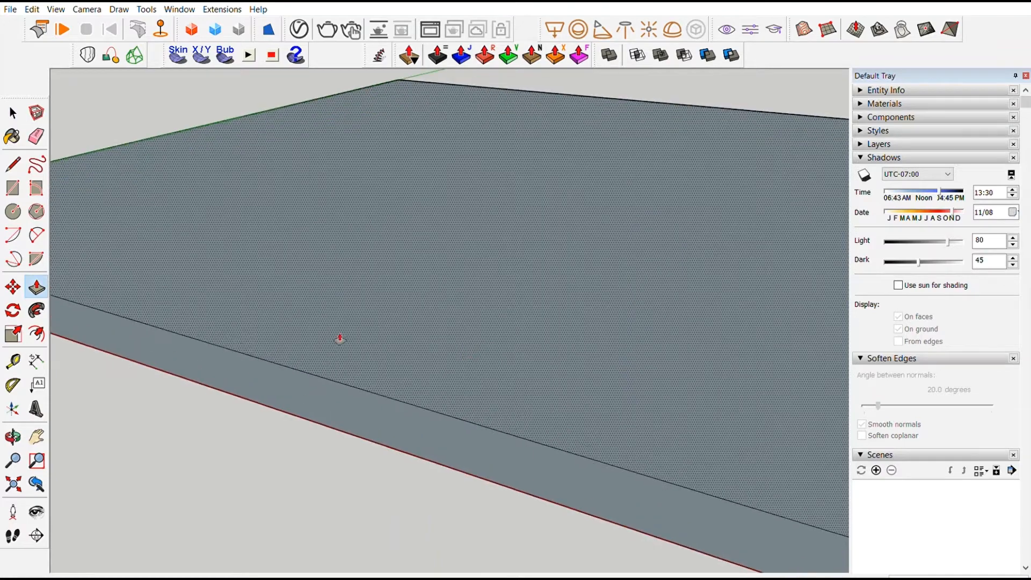
left_click(36, 334)
scroll(375, 373, "down", 3)
scroll(371, 383, "up", 4)
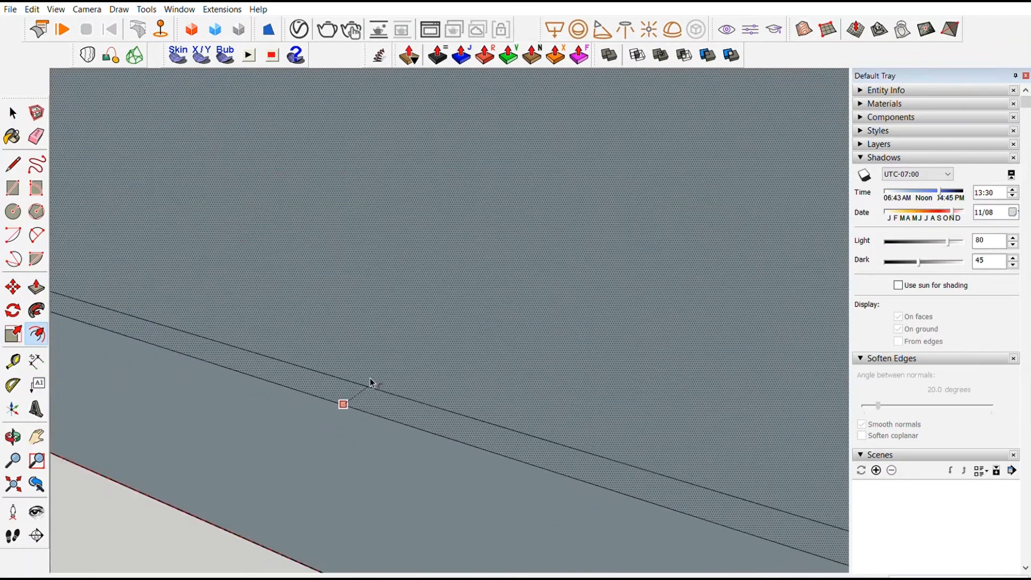
scroll(371, 381, "down", 2)
middle_click_drag(394, 336, 189, 231)
middle_click_drag(532, 423, 519, 514)
left_click(531, 431)
key("p")
scroll(476, 369, "down", 5)
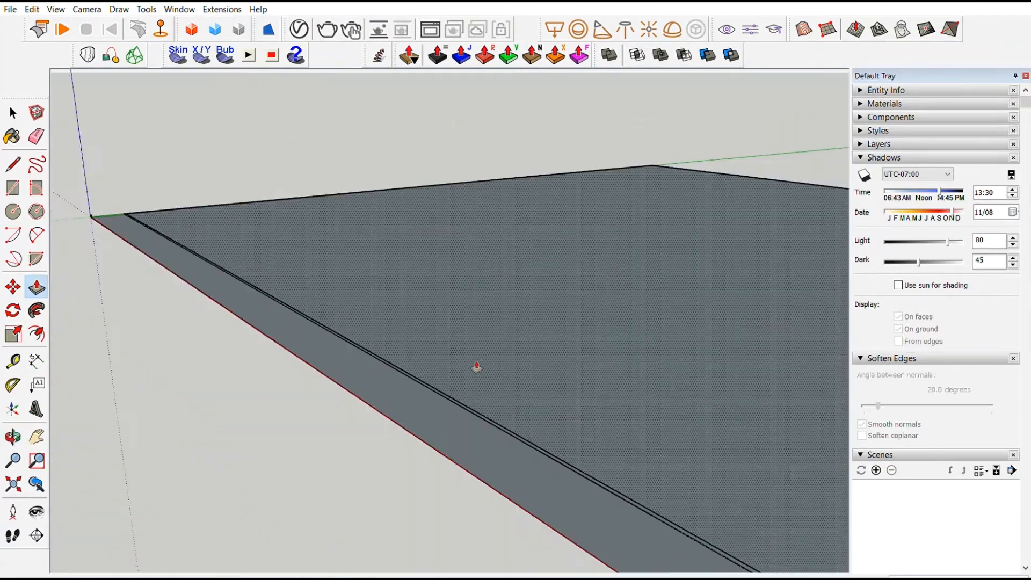
scroll(442, 385, "up", 7)
Draw two lines straight across the top of the raised curb
key("l")
left_click(379, 472)
left_click(483, 440)
scroll(508, 436, "down", 2)
middle_click_drag(385, 435, 526, 408)
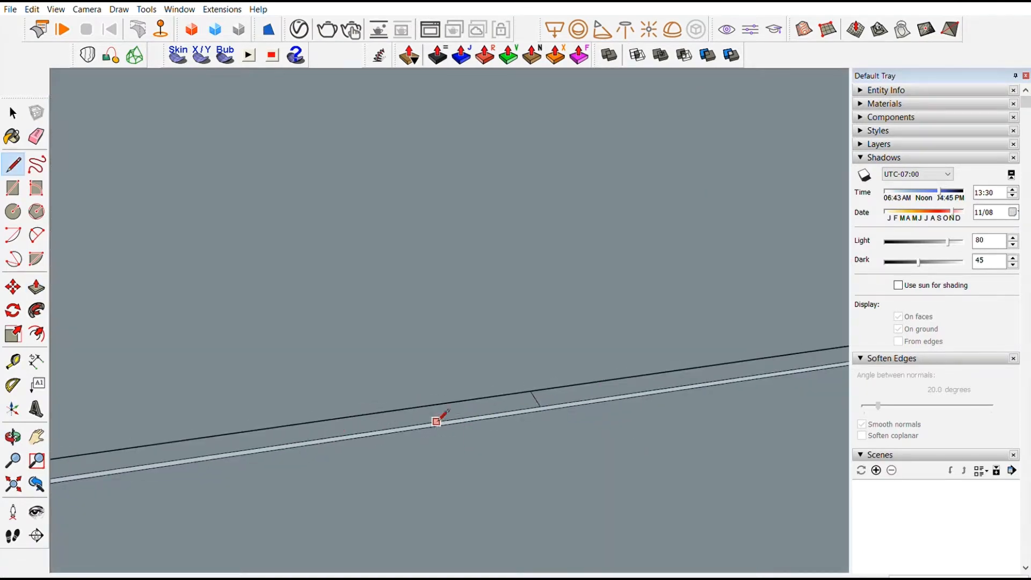
scroll(490, 416, "up", 4)
left_click(490, 415)
left_click(468, 372)
Draw a third line across the curb's top and push the two sections between the outer lines down to ground level
scroll(467, 373, "down", 2)
mouse_move(468, 375)
middle_mouse_down()
mouse_move(423, 403)
mouse_move(345, 364)
mouse_move(433, 413)
middle_mouse_up()
scroll(397, 393, "up", 2)
scroll(424, 380, "down", 2)
scroll(425, 379, "up", 2)
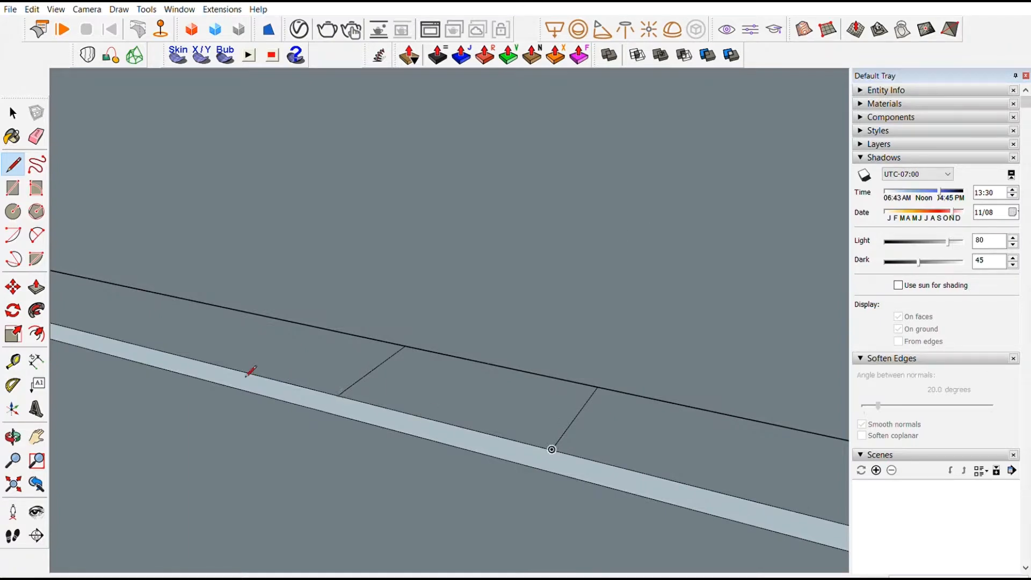
left_click(334, 373)
left_click(300, 404)
double_click(404, 408)
scroll(371, 361, "down", 5)
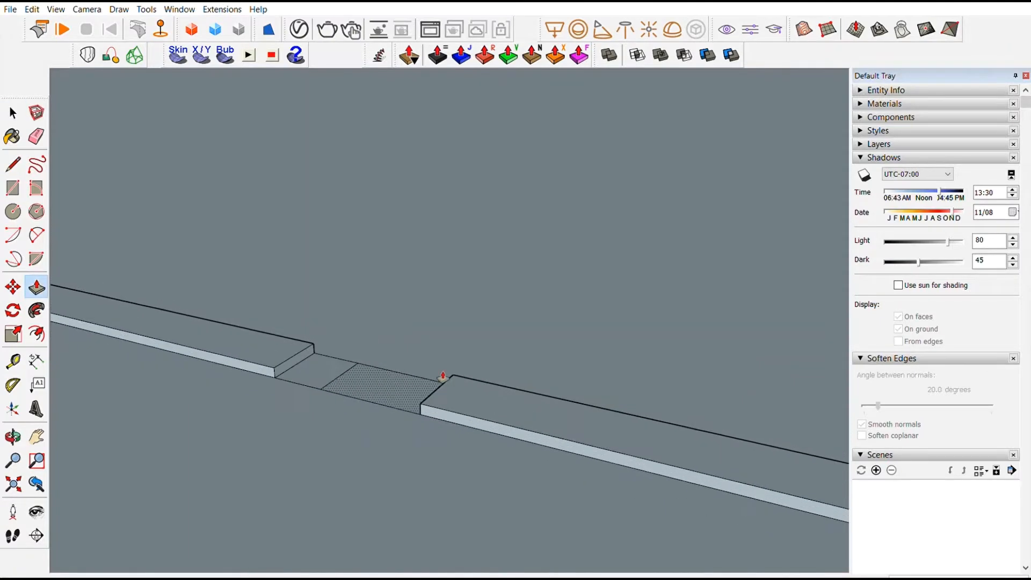
Move the top cross edge at one end of the lowered curb gap outward to make a sloped ramp
scroll(419, 361, "up", 4)
key("m")
left_click(411, 413)
key("Escape")
key("space")
left_click(469, 401)
key("m")
left_click(470, 401)
left_click(512, 412)
Slope the opposite end of the curb gap by moving its top cross edge outward
scroll(344, 349, "up", 4)
key("space")
left_click(369, 342)
key("m")
left_click(368, 341)
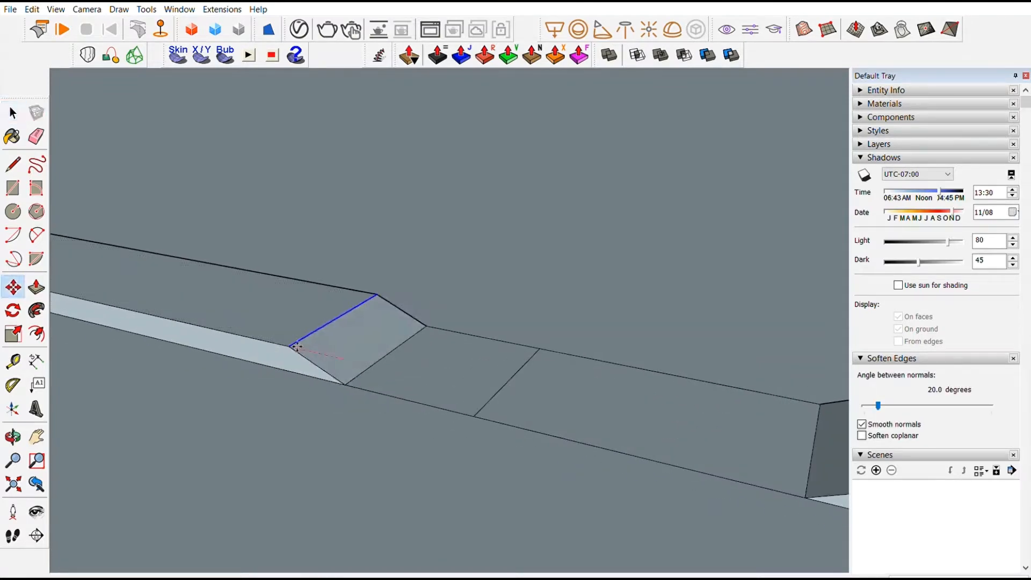
left_click(313, 330)
key("space")
scroll(356, 335, "down", 4)
left_click(385, 345)
scroll(415, 346, "down", 3)
scroll(430, 349, "down", 4)
scroll(408, 353, "up", 4)
double_click(405, 356)
scroll(406, 352, "up", 4)
left_click(419, 331)
scroll(416, 328, "down", 6)
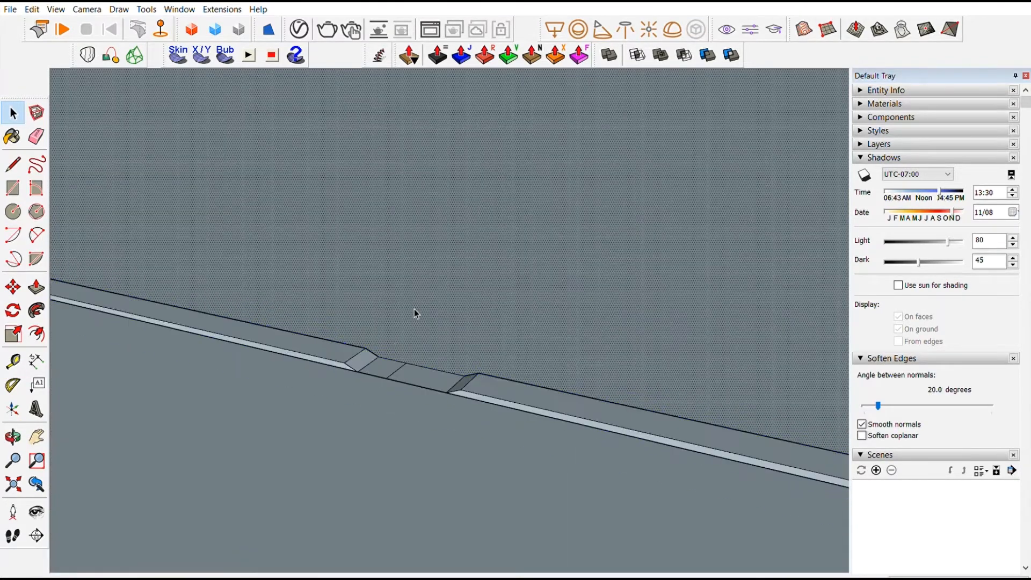
Erase the leftover line across the middle of the lowered curb section
left_click(391, 354)
scroll(391, 352, "up", 5)
triple_click(481, 368)
scroll(328, 347, "up", 4)
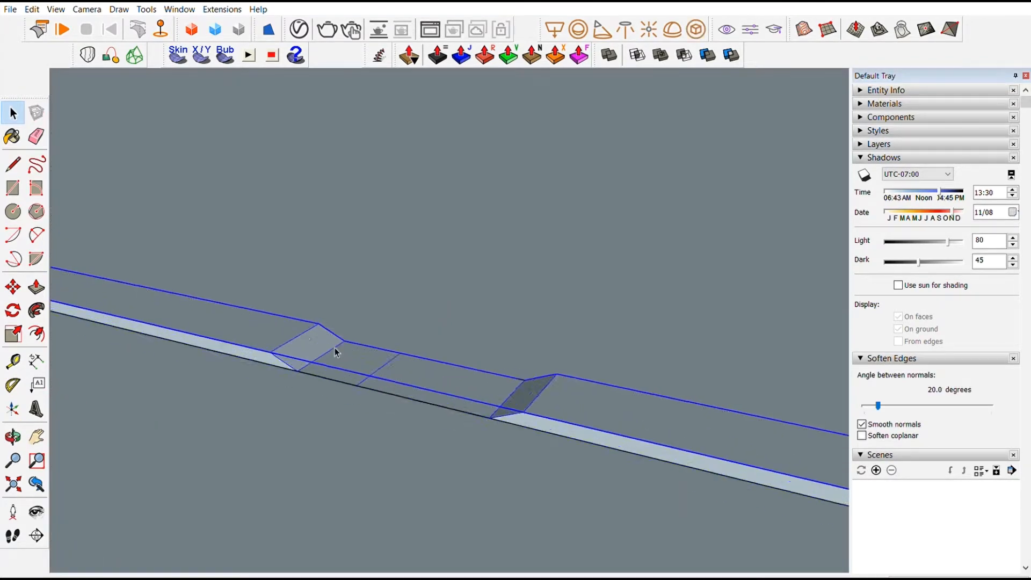
double_click(334, 346)
key("e")
left_click(462, 363)
key("space")
Try to outline a small rectangle on the ground behind the curb at each end of the gap
scroll(419, 341, "down", 5)
scroll(393, 359, "down", 8)
middle_click_drag(395, 360, 462, 354)
scroll(585, 427, "up", 9)
middle_click_drag(347, 359, 341, 403)
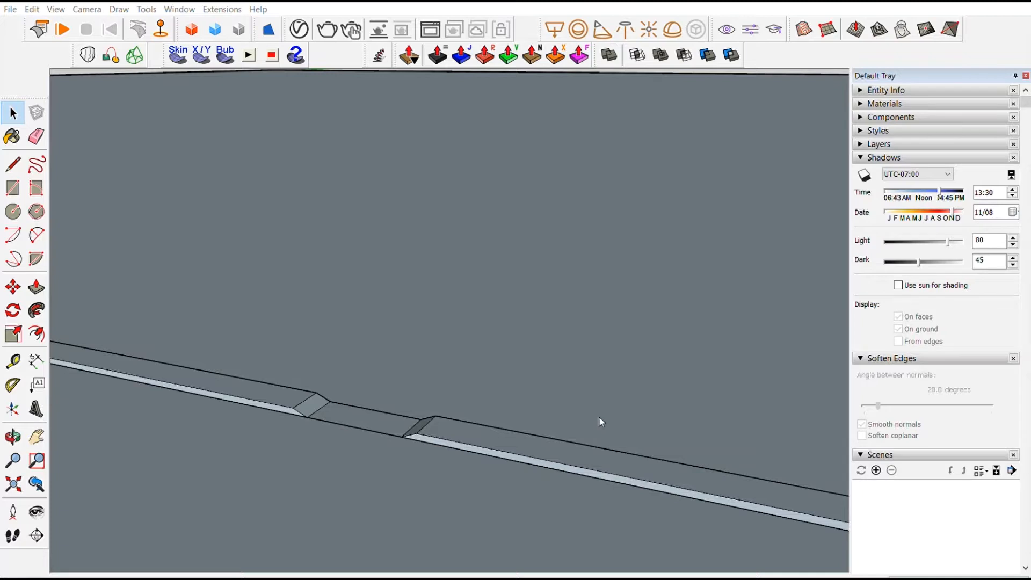
middle_click_drag(602, 424, 177, 457)
key("r")
scroll(274, 446, "up", 3)
left_click(379, 397)
middle_click_drag(412, 434, 135, 265)
scroll(481, 282, "up", 1)
left_click(482, 282)
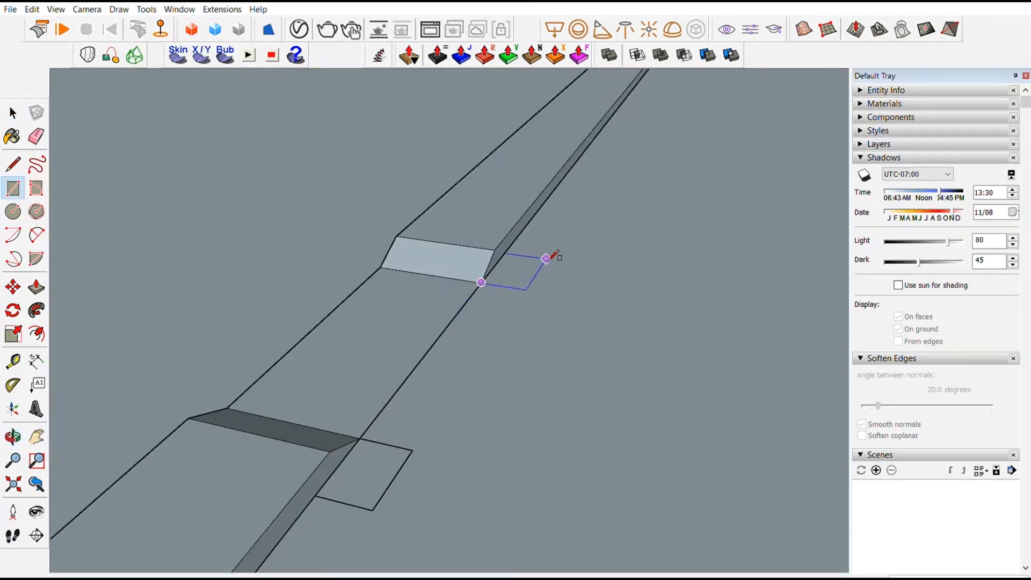
key("space")
Try extruding the small rectangle behind the dark ramp into a tall pillar
key("p")
left_click(385, 462)
middle_click_drag(386, 388, 688, 320)
left_click(502, 267)
scroll(503, 268, "down", 2)
middle_click_drag(508, 333, 177, 287)
scroll(472, 346, "up", 3)
left_click(470, 348)
scroll(494, 351, "down", 1)
Draw a line outward from the pillar's base corner at the curb and try pushing the pillar's side face
key("l")
left_click(426, 457)
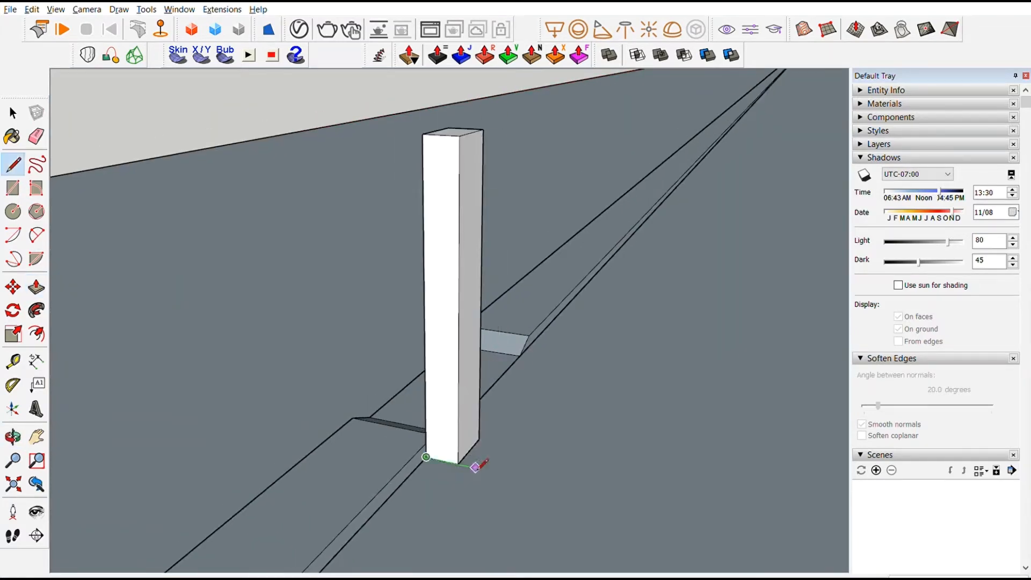
key("p")
left_click(466, 400)
middle_click_drag(502, 471, 424, 466)
scroll(462, 456, "up", 3)
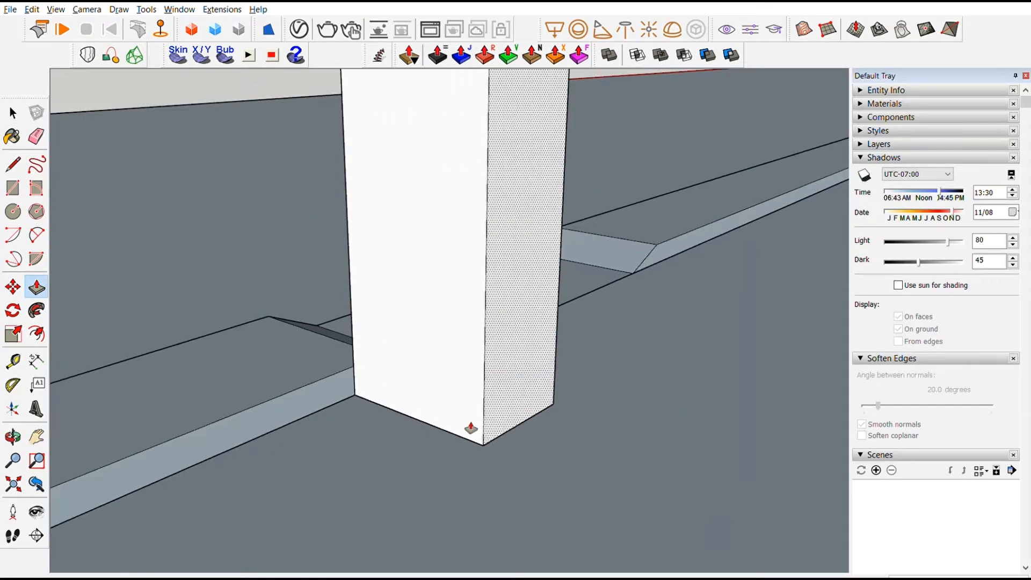
scroll(484, 435, "down", 2)
Draw a rectangle between the guide line and the gap corner behind the curb, and extrude it into a tall pillar
key("r")
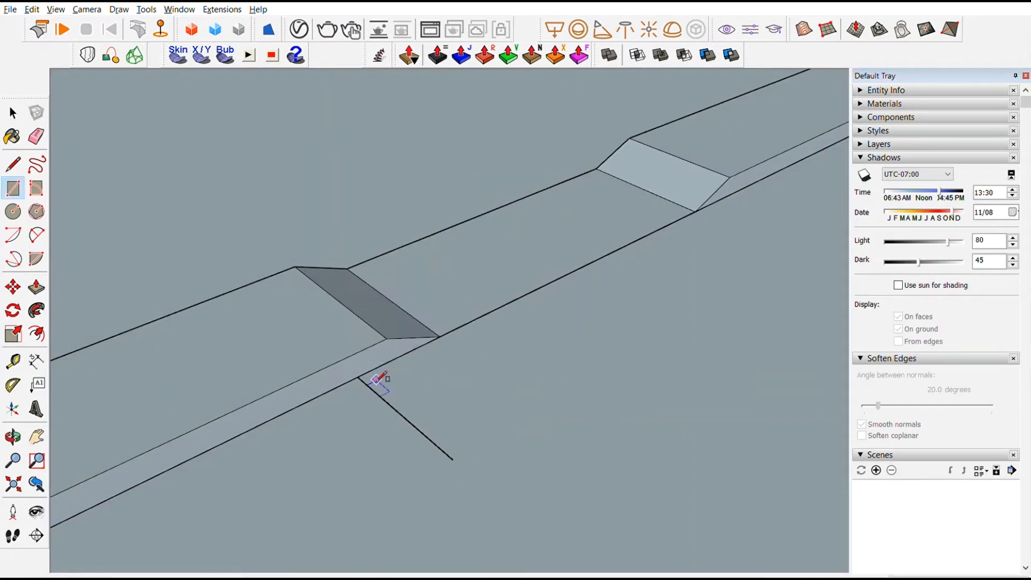
left_click(532, 412)
key("p")
left_click(475, 402)
middle_click_drag(474, 358, 591, 310)
middle_click_drag(518, 321, 539, 195)
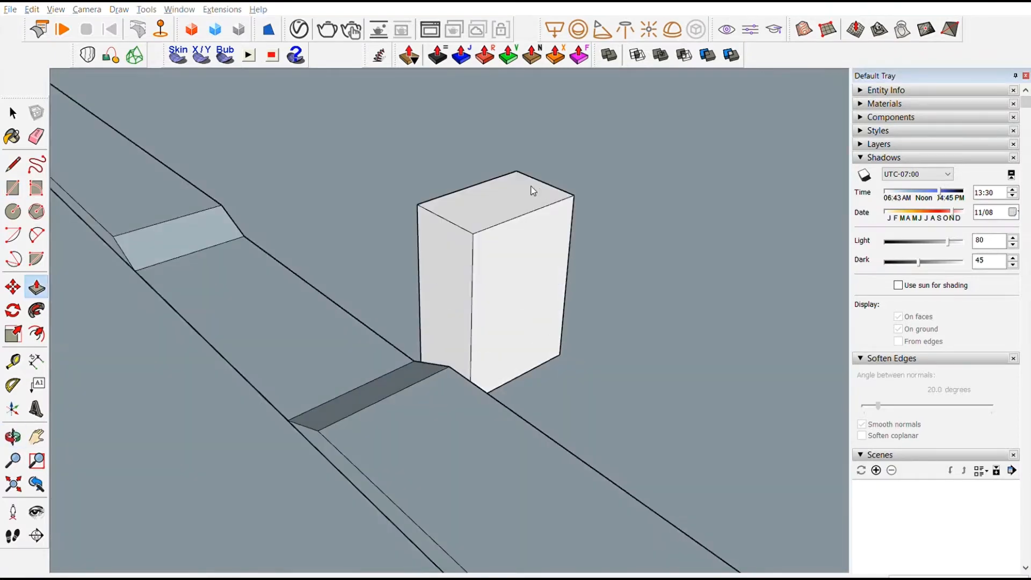
left_click(545, 171)
Select the whole pillar and make it a group
scroll(558, 249, "down", 3)
key("space")
triple_click(557, 250)
key("ctrl+g")
Move the grouped pillar by its base corner along the curb's back edge at the ramp
middle_click_drag(563, 294, 607, 343)
scroll(470, 344, "up", 3)
key("m")
left_click(454, 353)
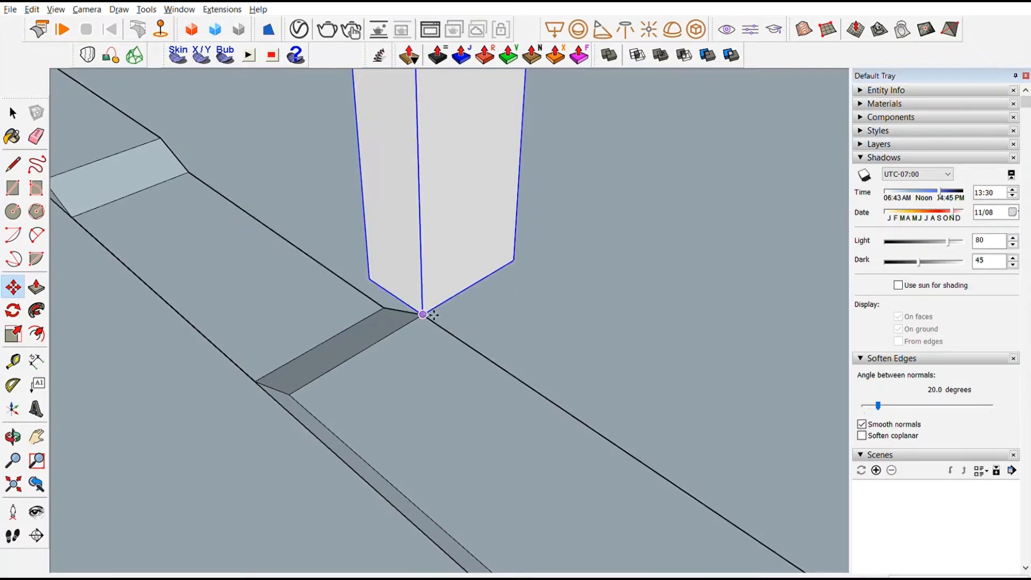
middle_click_drag(424, 314, 257, 304)
left_click(406, 299)
middle_click_drag(411, 298, 440, 327)
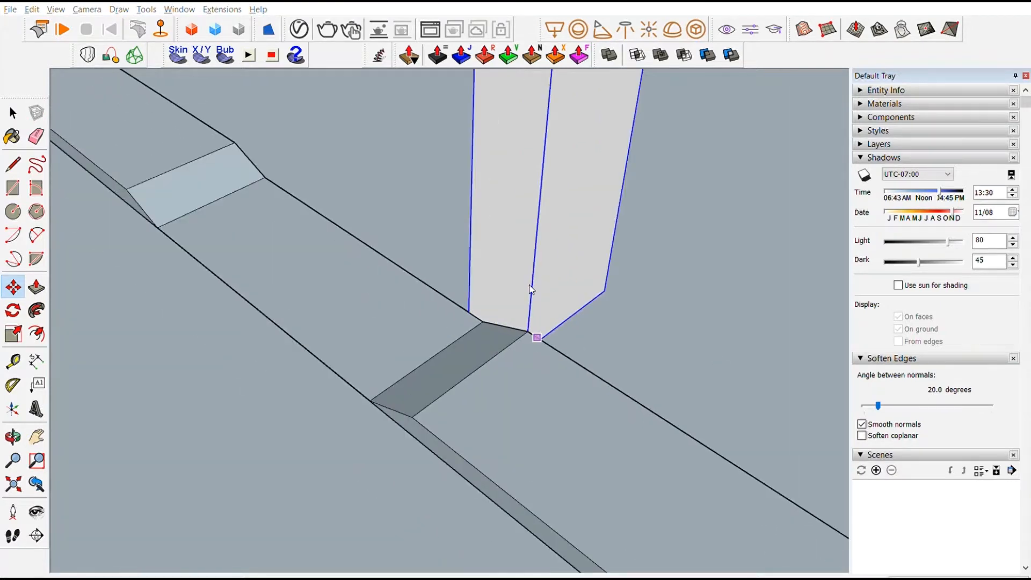
Align the pillar's base corner with the lower corner of the curb gap
scroll(504, 285, "down", 2)
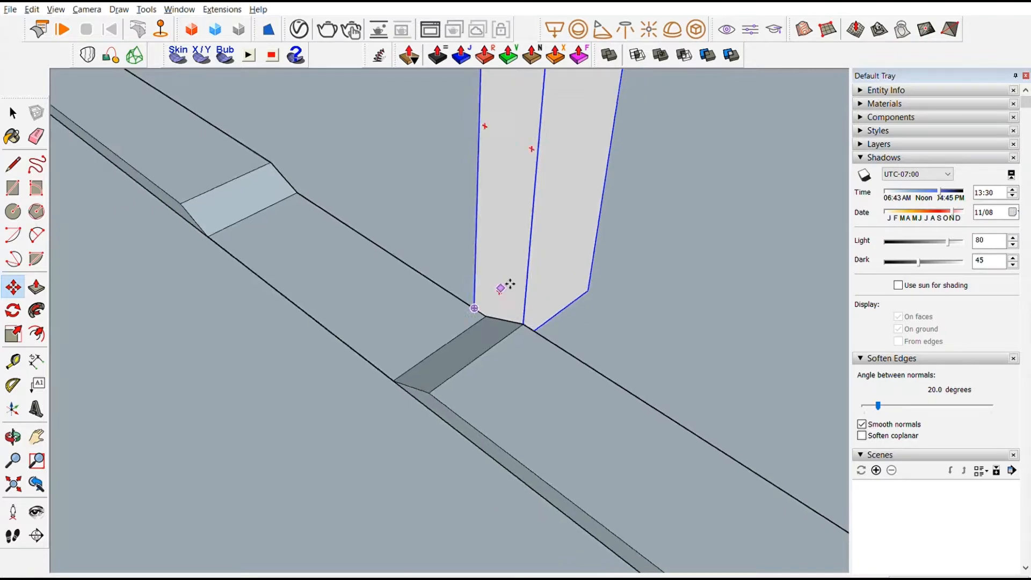
middle_click_drag(491, 322, 529, 330)
scroll(526, 327, "down", 4)
middle_click_drag(483, 295, 575, 354)
scroll(440, 366, "up", 5)
left_click(497, 349)
middle_click_drag(497, 349, 601, 370)
scroll(484, 363, "down", 4)
Copy the pillar to the opposite end of the curb gap
left_click(472, 303)
key("ctrl")
left_click(273, 408)
key("space")
Examine how both pillars sit against the ends of the curb gap from several angles
middle_click_drag(634, 457, 457, 384)
scroll(403, 383, "down", 2)
scroll(395, 371, "down", 2)
scroll(392, 345, "down", 3)
middle_click_drag(408, 242, 317, 311)
scroll(428, 308, "up", 2)
middle_click_drag(428, 308, 494, 311)
scroll(343, 354, "up", 4)
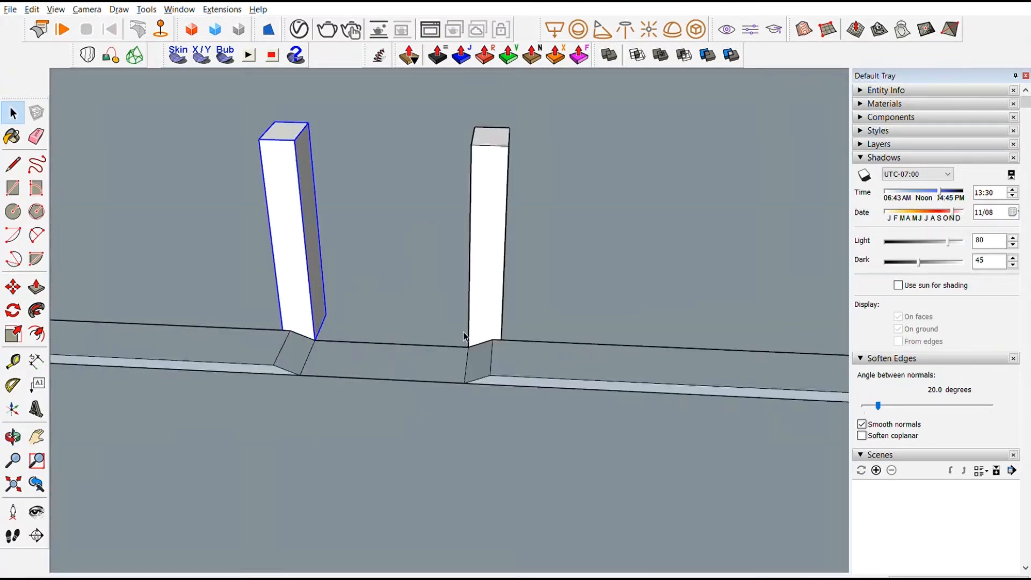
Move the copied pillar by its base corner onto the back corner of the curb gap
key("l")
scroll(360, 354, "up", 3)
key("space")
scroll(523, 341, "down", 4)
middle_click_drag(579, 317, 532, 322)
left_click(533, 324)
key("m")
middle_click_drag(408, 322, 682, 279)
left_click(360, 315)
left_click(328, 294)
middle_click_drag(607, 301, 360, 324)
Move the ramp's upper back corner to the outer base corner of the copied pillar
key("space")
double_click(529, 359)
key("m")
left_click(579, 368)
middle_click_drag(457, 343, 682, 323)
middle_click_drag(328, 306, 5, 318)
left_click(638, 342)
left_click(594, 346)
middle_click_drag(594, 346, 500, 278)
scroll(623, 318, "up", 4)
left_click(610, 300)
scroll(610, 300, "down", 3)
middle_click_drag(610, 311, 435, 392)
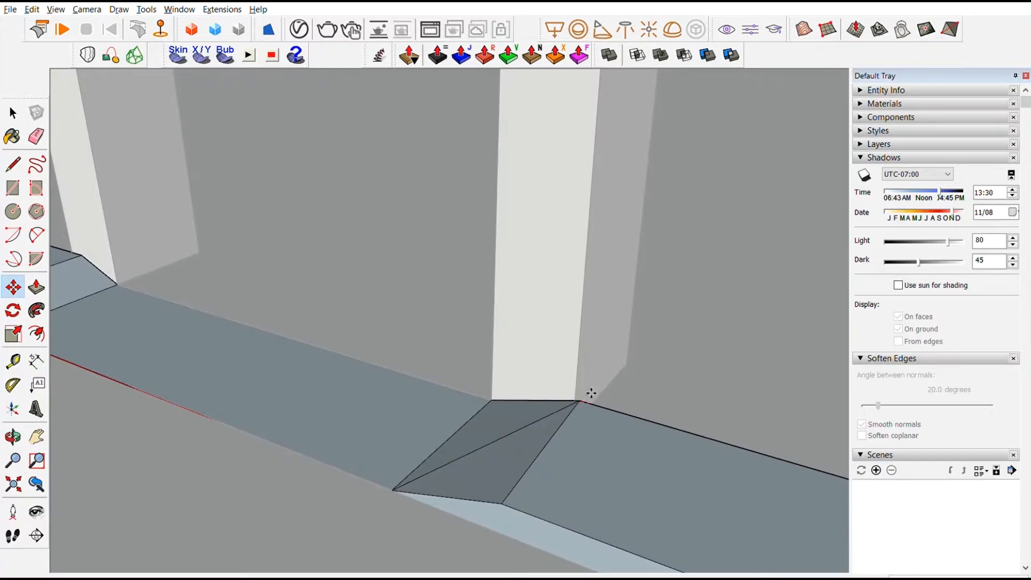
key("space")
left_click(534, 325)
Draw a vertical rectangle standing on the driveway-side top edge of the original pillar
scroll(533, 325, "down", 3)
middle_click_drag(534, 324, 429, 314)
scroll(451, 295, "down", 4)
scroll(465, 269, "up", 4)
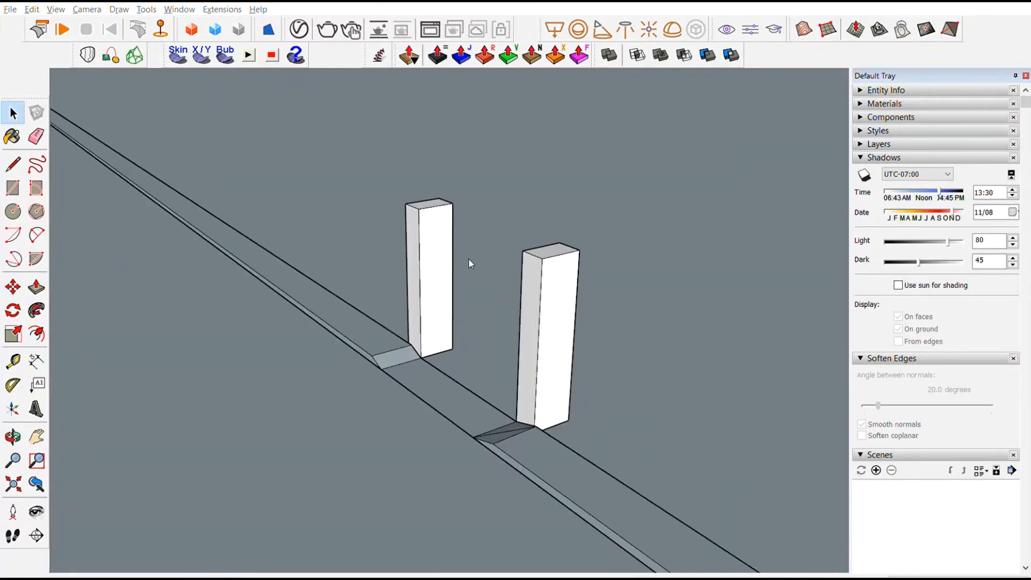
scroll(421, 212, "up", 3)
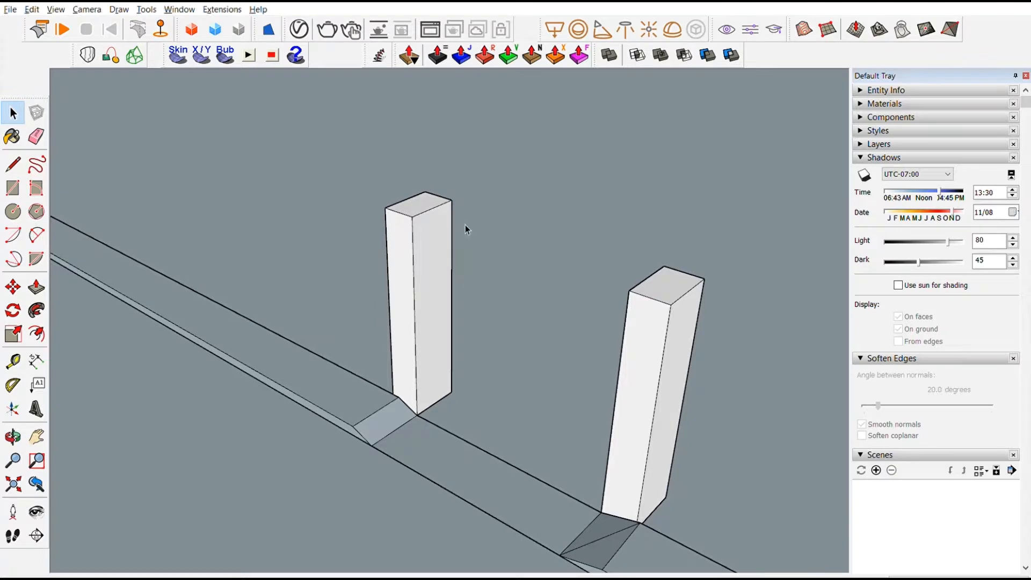
key("r")
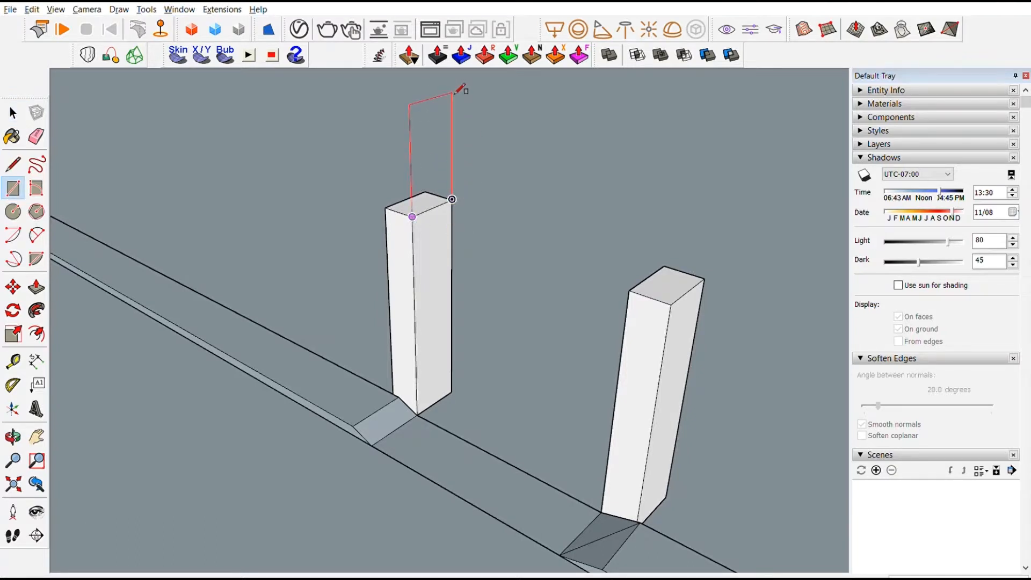
left_click(460, 86)
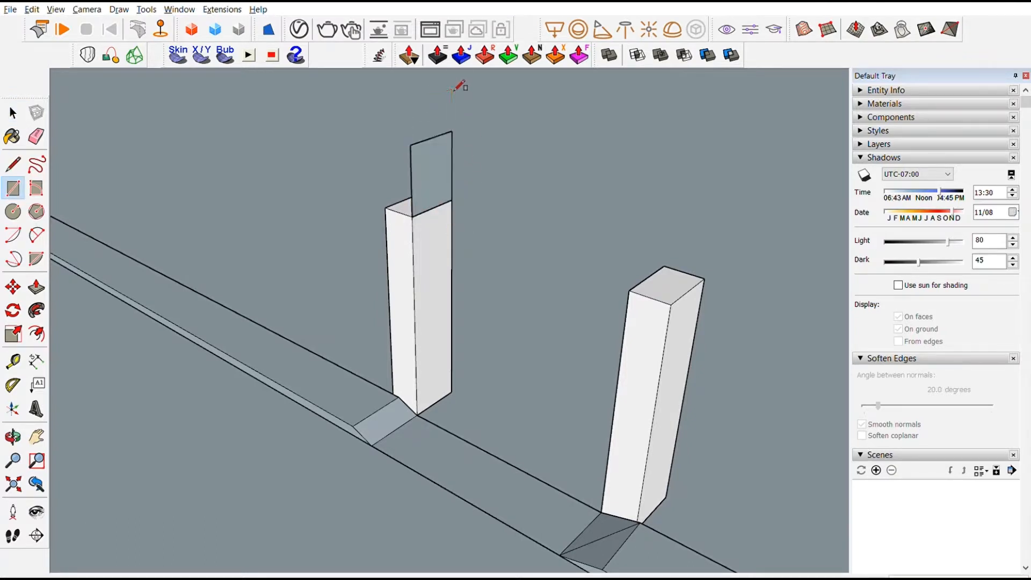
Draw a stepped cornice outline across the vertical rectangle, from its front edge down to its base
scroll(430, 138, "up", 5)
scroll(290, 368, "up", 2)
key("l")
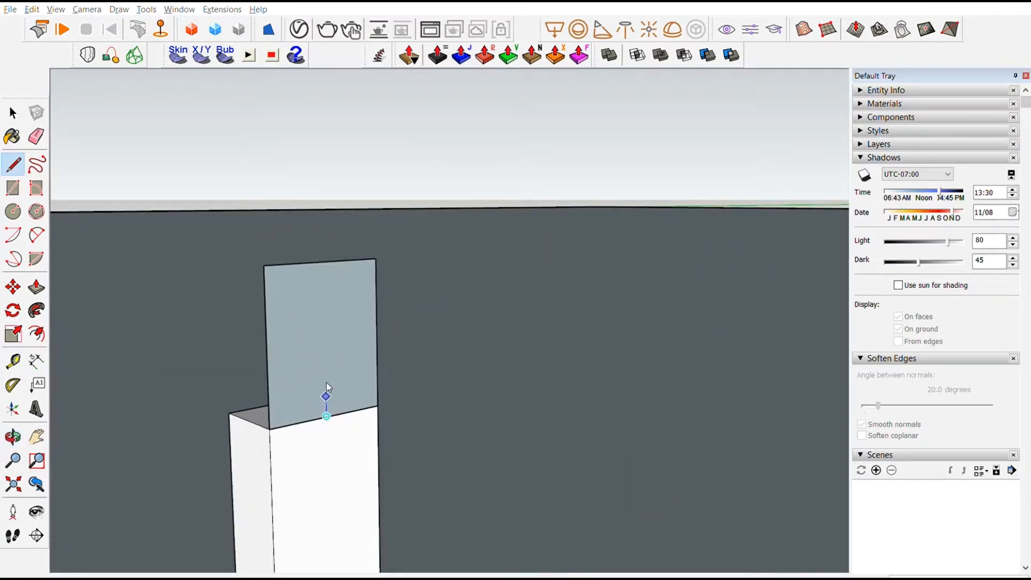
left_click(265, 299)
scroll(281, 285, "up", 2)
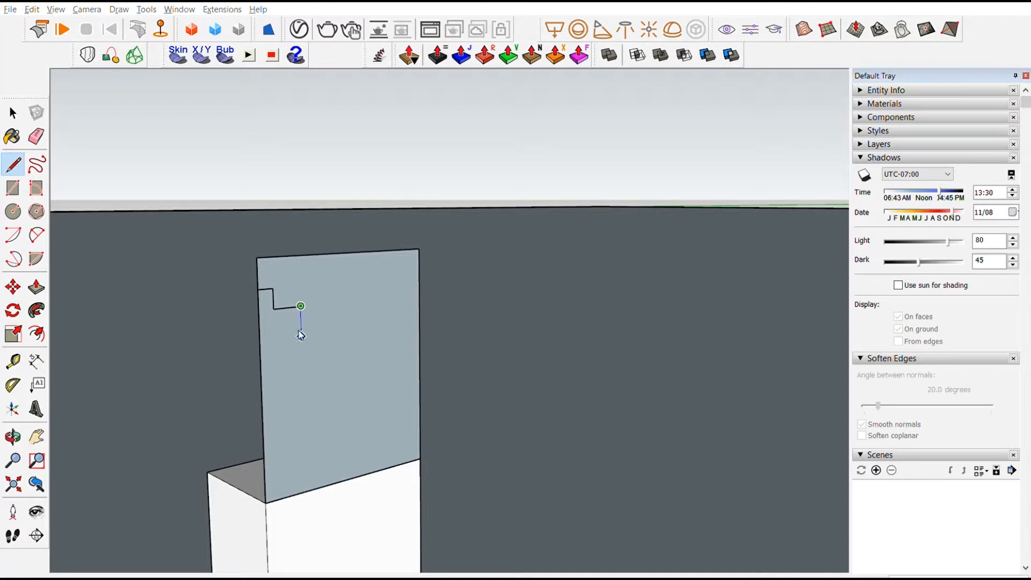
key("space")
left_click(339, 466)
key("Delete")
scroll(387, 348, "down", 4)
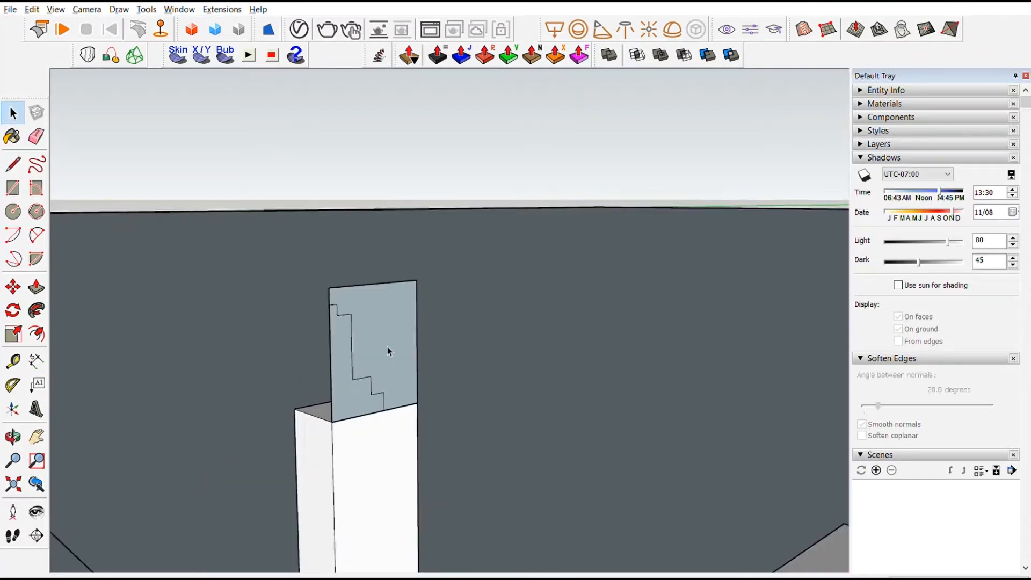
Replace the long middle step of the cornice outline with a concave arc
middle_click_drag(343, 349, 375, 293, "shift")
scroll(392, 299, "up", 3)
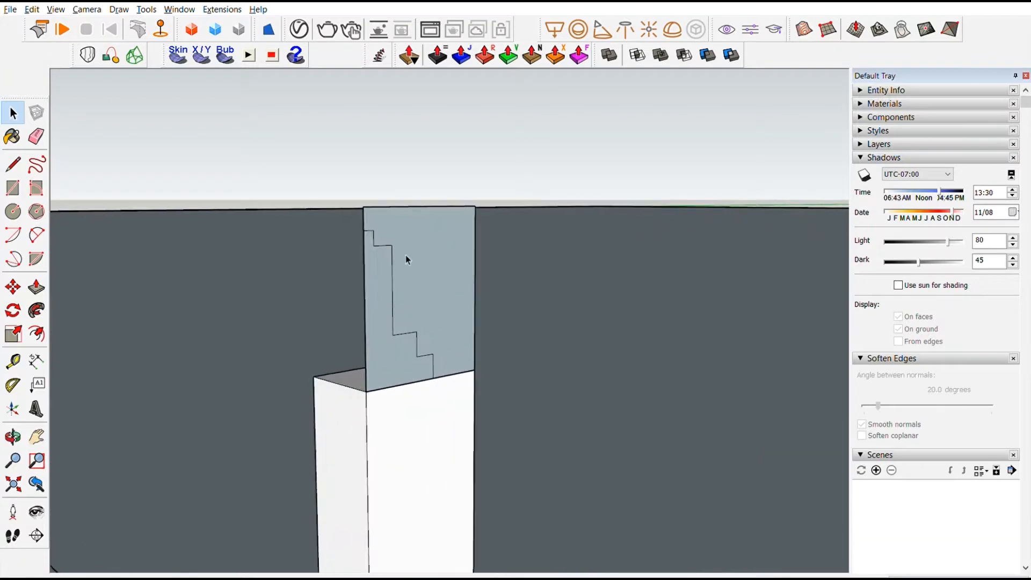
left_click(417, 333)
scroll(408, 285, "up", 2)
left_click_drag(396, 284, 396, 359)
scroll(441, 247, "down", 5)
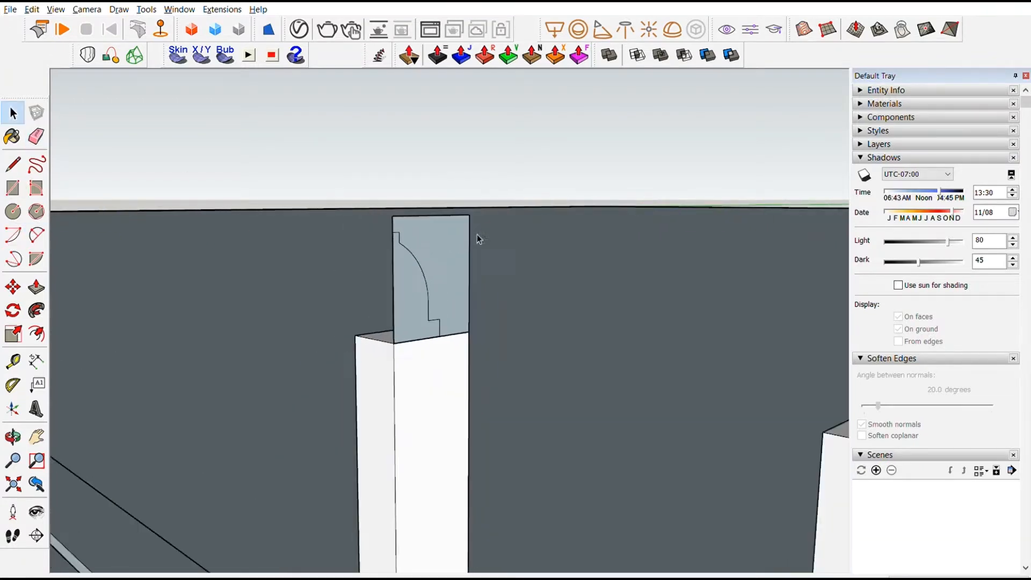
Delete the waste face in front of the cornice outline and erase its leftover edges
key("space")
left_click(421, 270)
key("Delete")
key("e")
left_click_drag(399, 260, 448, 217)
key("space")
scroll(424, 150, "up", 3)
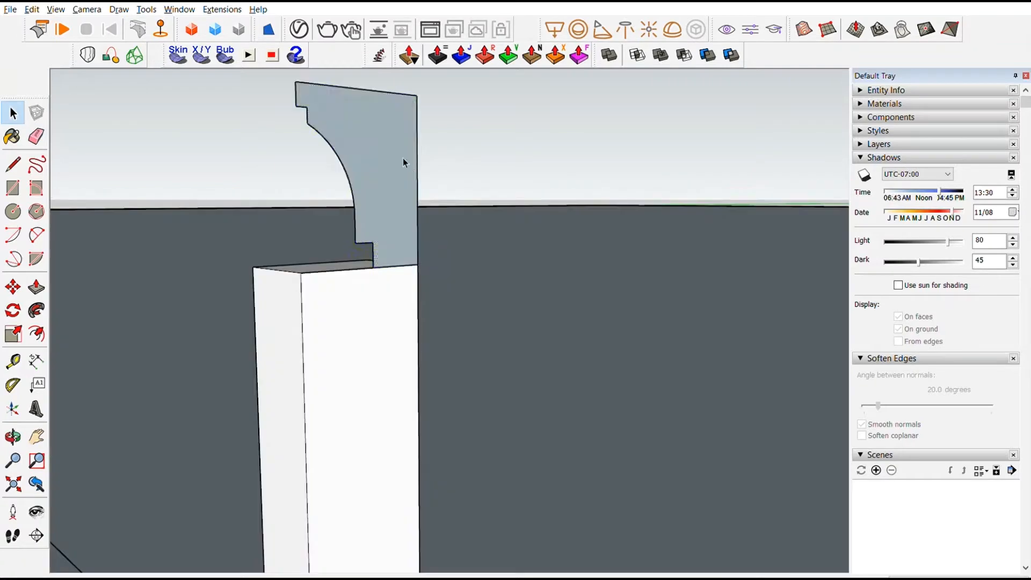
Move the cornice profile so its lower front corner sits on the pillar's front top corner
left_click(397, 255)
key("m")
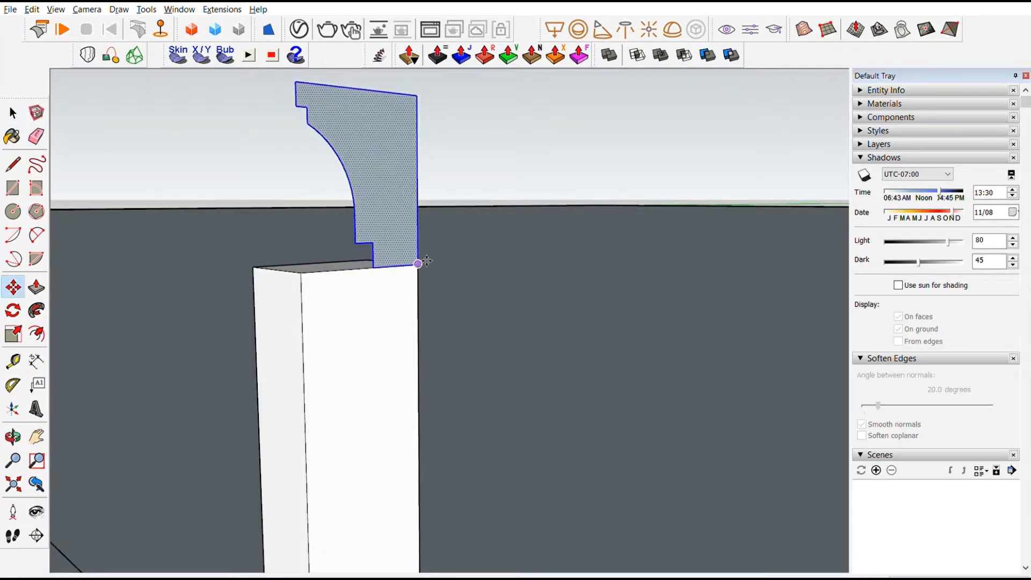
left_click(374, 263)
scroll(462, 199, "up", 3)
scroll(450, 221, "down", 5)
key("space")
Try to draw a large horizontal rectangle from the pillar's front top corner
key("r")
scroll(372, 275, "down", 5)
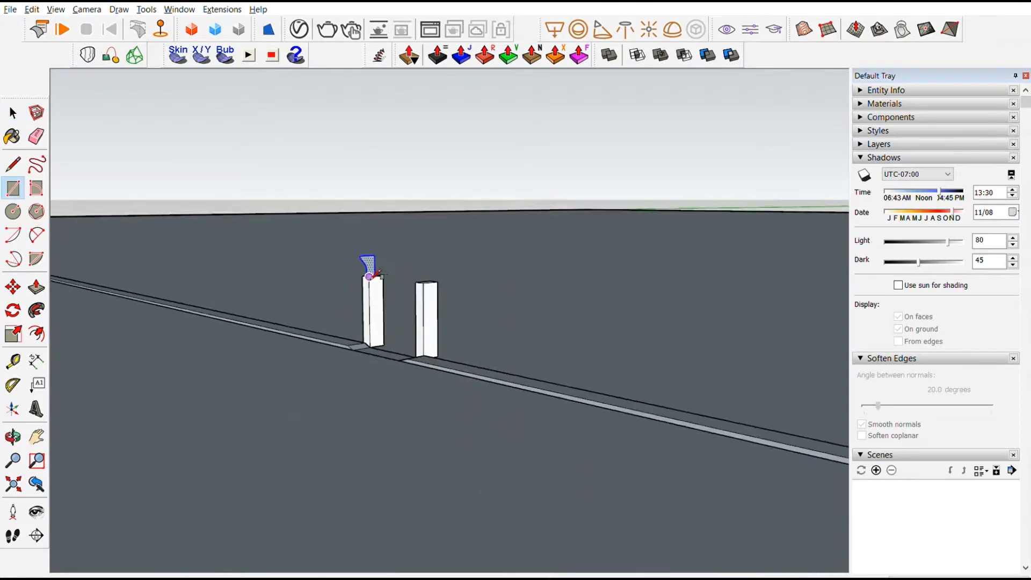
middle_click_drag(376, 284, 514, 444)
left_click(369, 277)
key("Up")
left_click(785, 311)
key("space")
scroll(400, 290, "up", 4)
middle_click_drag(460, 382, 435, 343)
scroll(424, 301, "down", 3)
middle_click_drag(411, 177, 381, 252)
scroll(324, 271, "up", 2)
key("space")
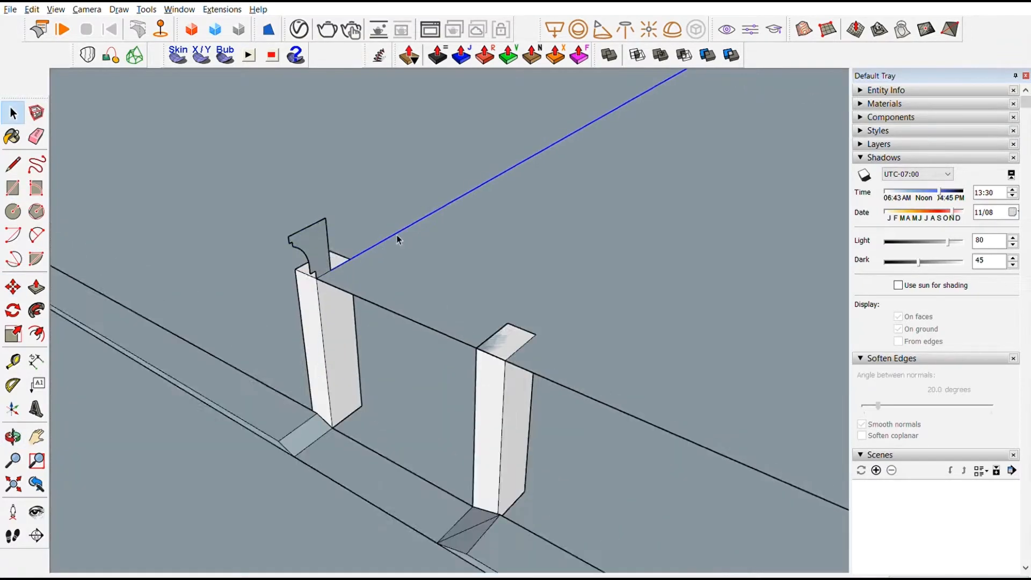
Undo the large horizontal rectangle at the pillar tops
scroll(398, 239, "up", 2)
double_click(272, 243)
key("ctrl+z")
key("ctrl+z")
Draw a large horizontal roof rectangle from the pillar's front top corner, extending over both pillars and back over the plot
key("r")
left_click(239, 281)
scroll(256, 268, "down", 4)
scroll(537, 262, "down", 3)
key("Up")
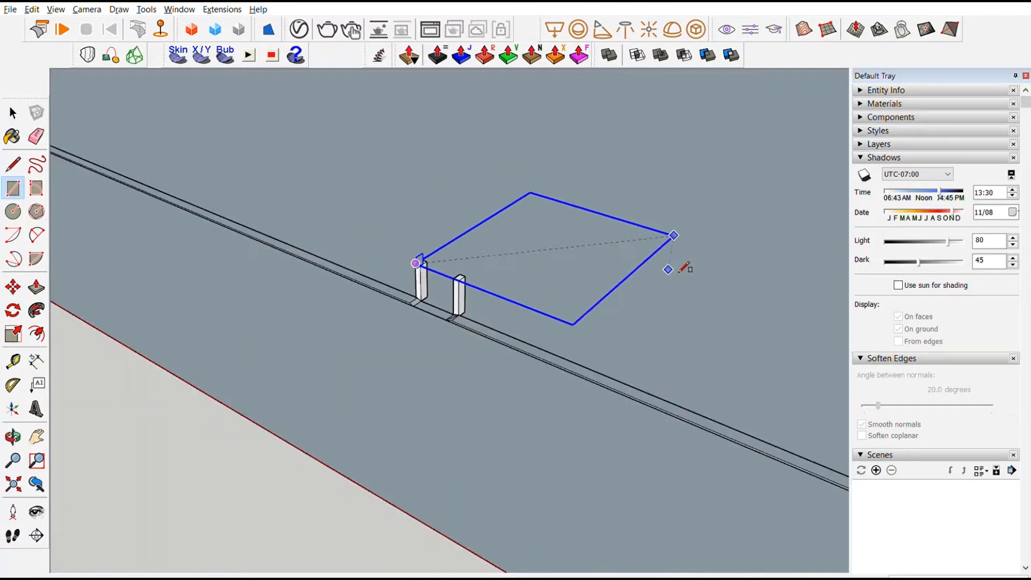
left_click(752, 296)
middle_click_drag(623, 286, 387, 312)
scroll(383, 312, "up", 2)
key("space")
scroll(370, 316, "up", 2)
Move the roof rectangle's side edge outward so the roof overhangs beyond the first pillar
left_click(356, 318)
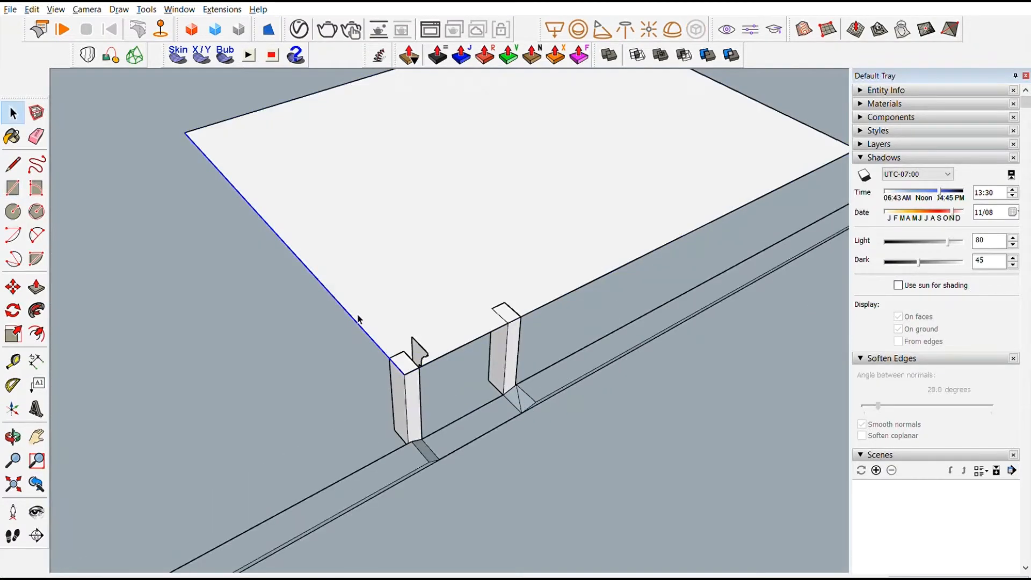
key("m")
left_click_drag(357, 317, 323, 334)
scroll(425, 292, "down", 3)
middle_click_drag(644, 301, 483, 323)
scroll(571, 327, "down", 1)
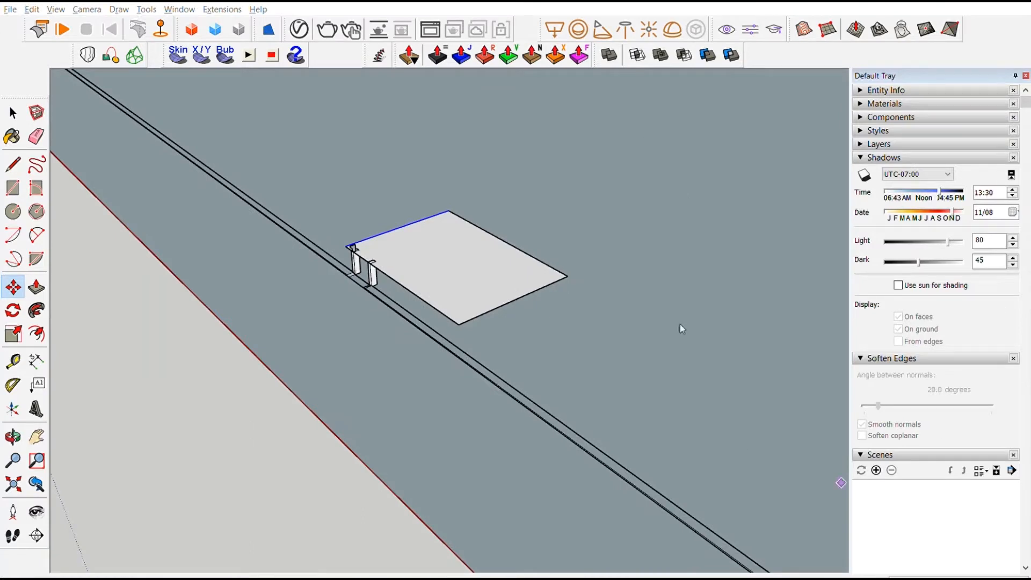
middle_click_drag(678, 340, 579, 268)
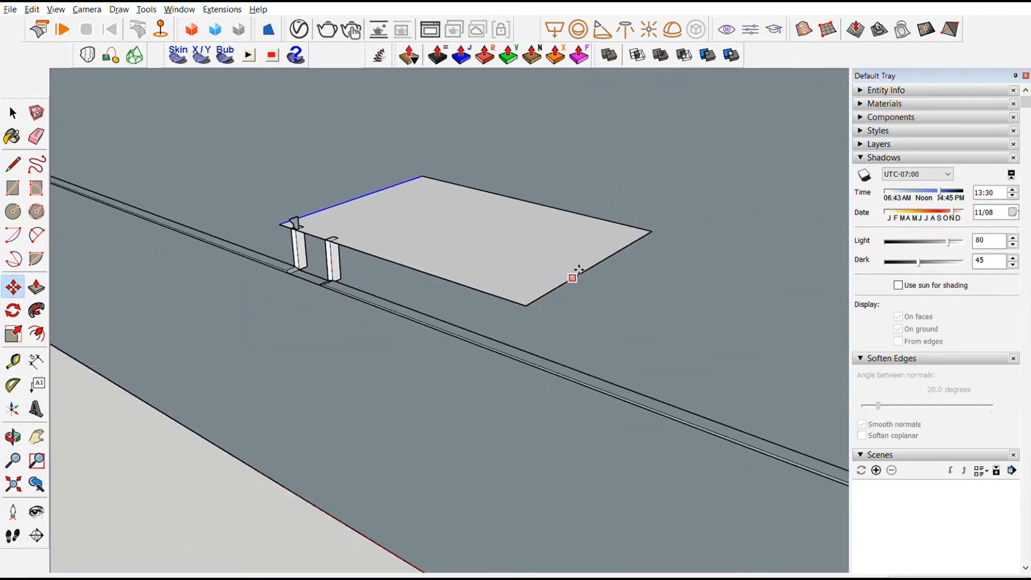
Move the cornice profile from the pillar corner to the roof rectangle's outer front corner
scroll(309, 233, "up", 6)
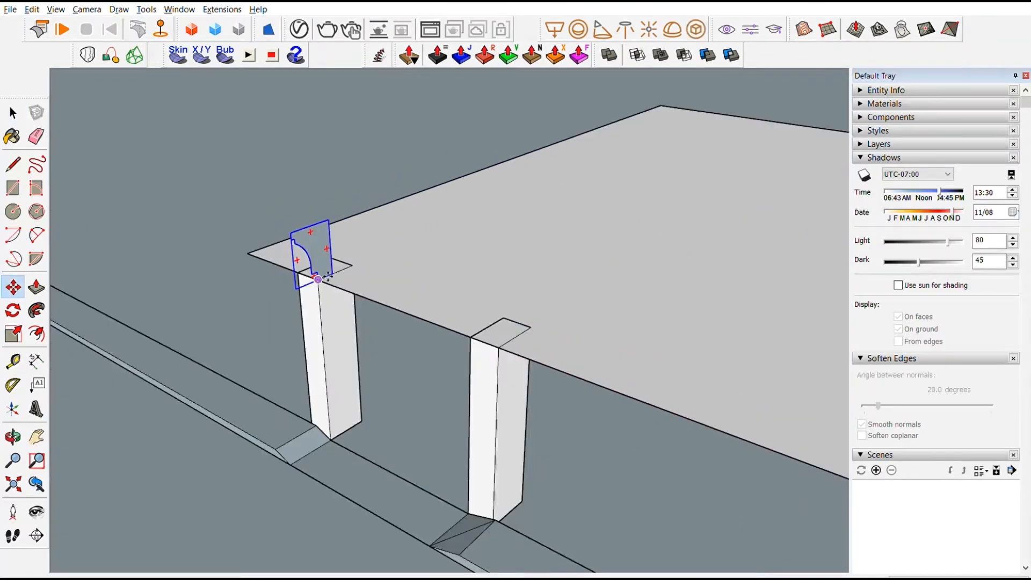
scroll(318, 279, "up", 3)
left_click(318, 280)
left_click(207, 233)
key("space")
scroll(239, 178, "down", 5)
Move the cornice profile along the roof's front edge to just beside the first pillar
double_click(236, 176)
scroll(237, 176, "up", 4)
left_click(236, 176)
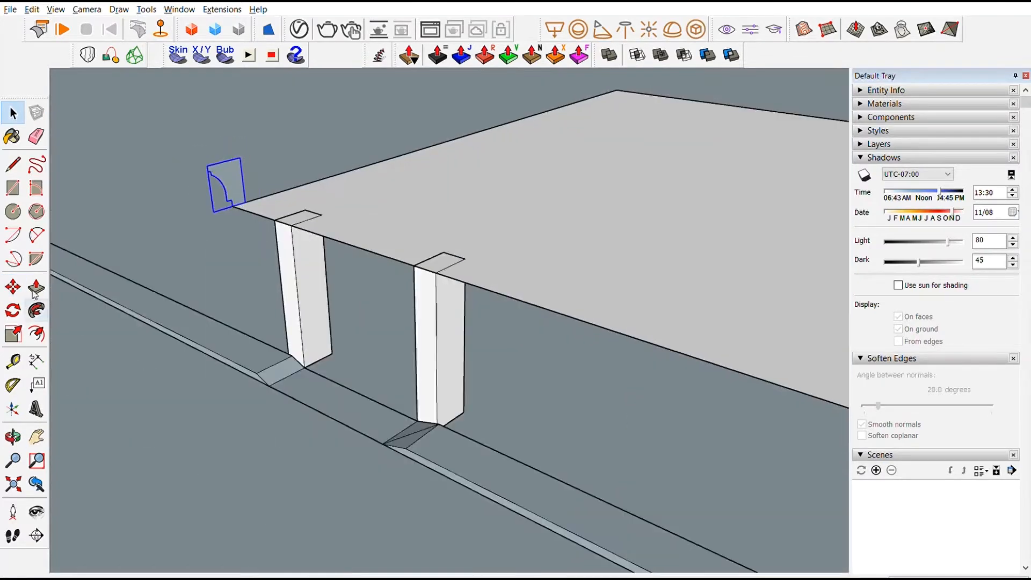
scroll(247, 185, "up", 2)
key("m")
left_click(236, 215)
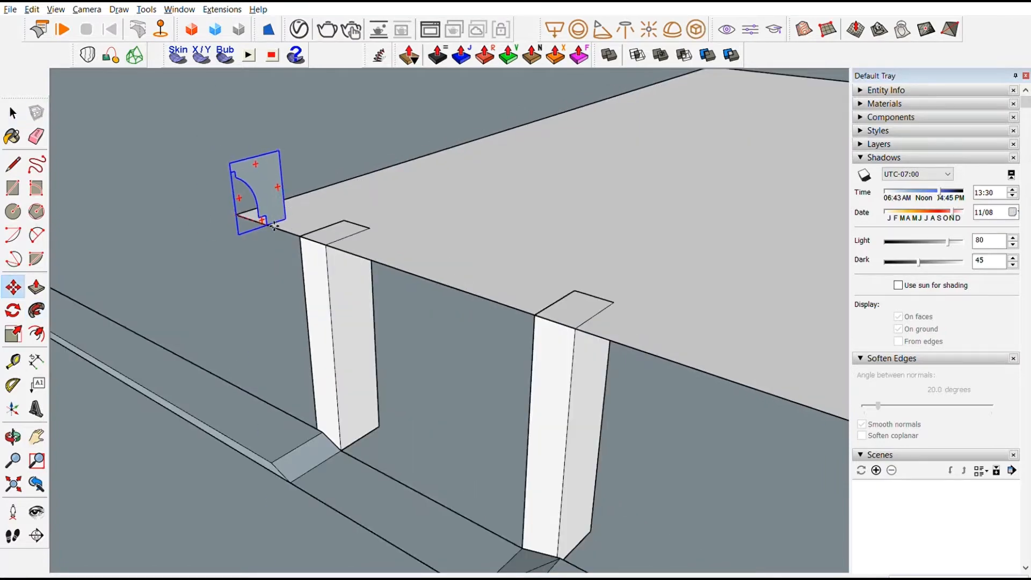
left_click(291, 233)
Sweep the cornice profile along the roof's front and side edges with Follow Me
key("space")
double_click(302, 201)
key("Escape")
double_click(301, 201)
double_click(301, 200)
left_click(37, 307)
key("space")
left_click(352, 241)
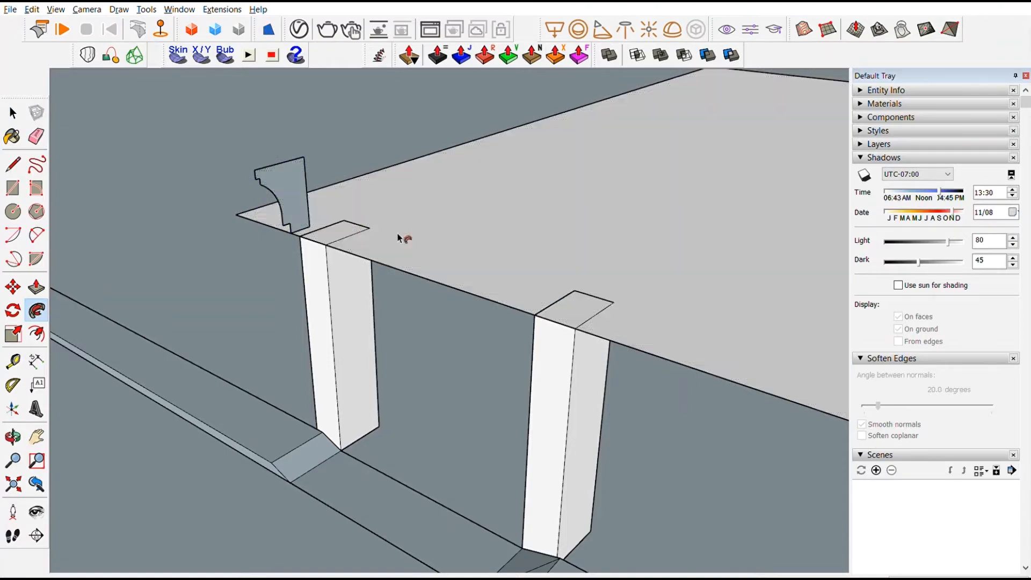
scroll(352, 220, "down", 5)
scroll(626, 273, "up", 5)
left_click(792, 181)
middle_click_drag(795, 184, 285, 311)
left_click(433, 349)
scroll(402, 333, "down", 1)
scroll(399, 341, "down", 5)
left_click(194, 397)
Examine the swept cornice, its corner and the roof's underside from several angles
key("space")
scroll(281, 327, "up", 5)
scroll(290, 336, "up", 3)
middle_click_drag(299, 352, 262, 470)
scroll(262, 470, "down", 8)
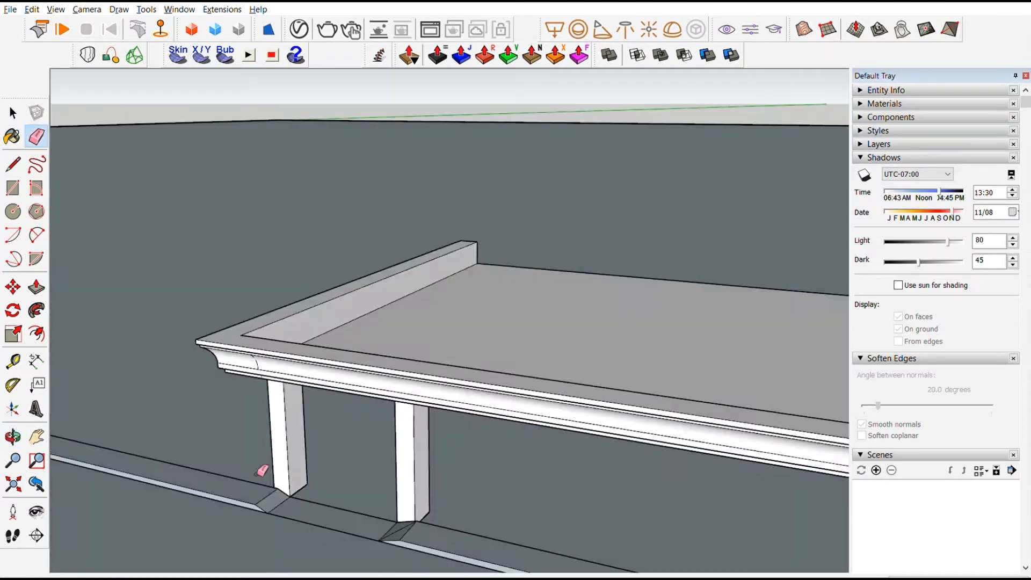
key("space")
left_click(366, 267)
middle_click_drag(367, 269, 319, 268)
scroll(317, 266, "up", 5)
scroll(317, 266, "down", 8)
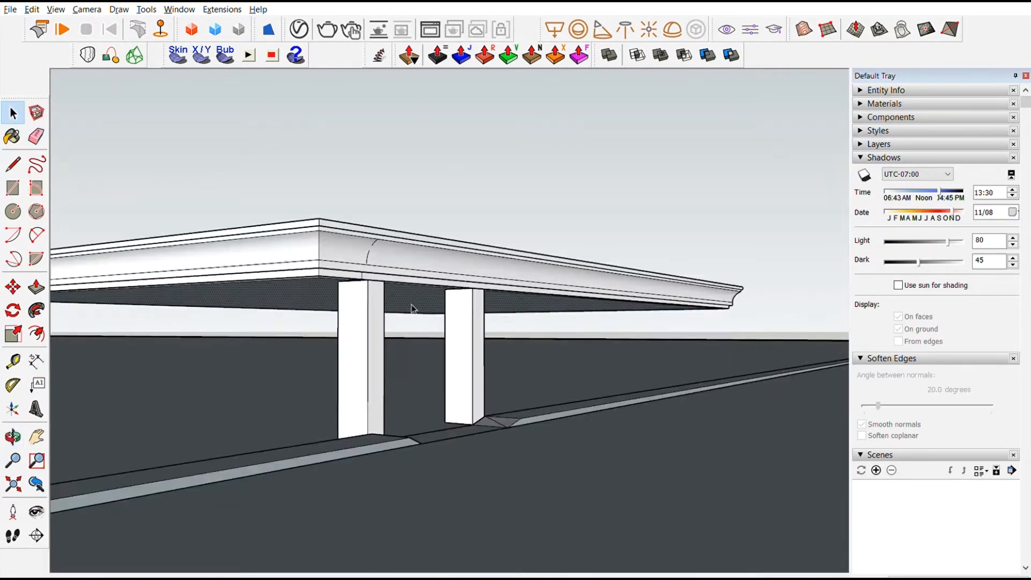
scroll(354, 300, "up", 5)
scroll(296, 219, "up", 2)
key("l")
scroll(292, 228, "down", 8)
middle_click_drag(215, 268, 376, 280)
key("r")
scroll(534, 225, "down", 8)
middle_click_drag(534, 225, 467, 295)
Select the roof canopy's connected geometry and the pillar at the opposite end of the gap
key("space")
triple_click(502, 239)
scroll(313, 284, "up", 5)
left_click(344, 274)
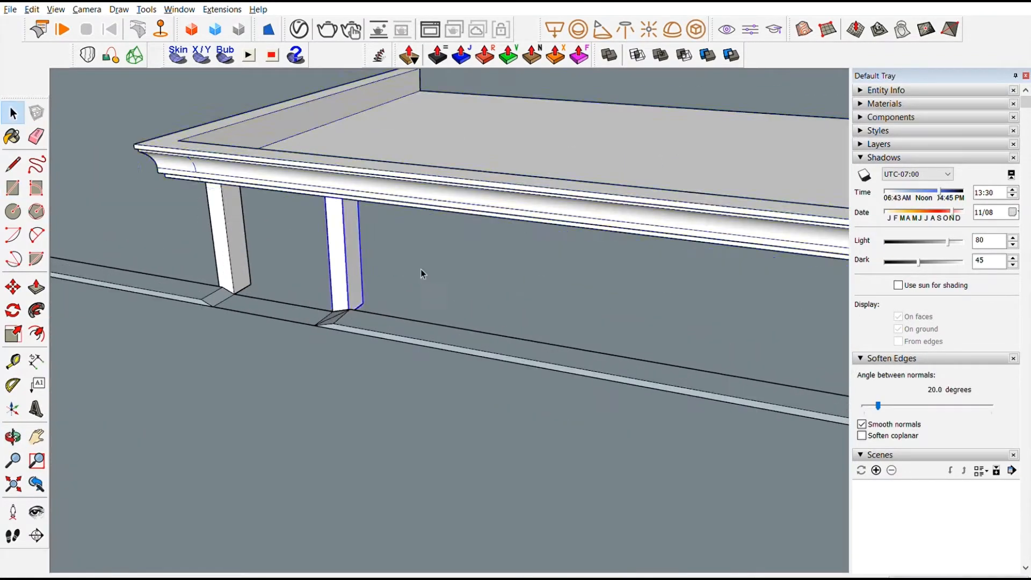
Position the camera at eye level on the ground in front of the selected pillar
middle_click_drag(421, 269, 381, 226)
scroll(314, 298, "up", 2)
middle_click_drag(314, 298, 386, 301)
scroll(349, 344, "up", 3)
left_click(13, 512)
left_click(360, 430)
scroll(360, 429, "down", 6)
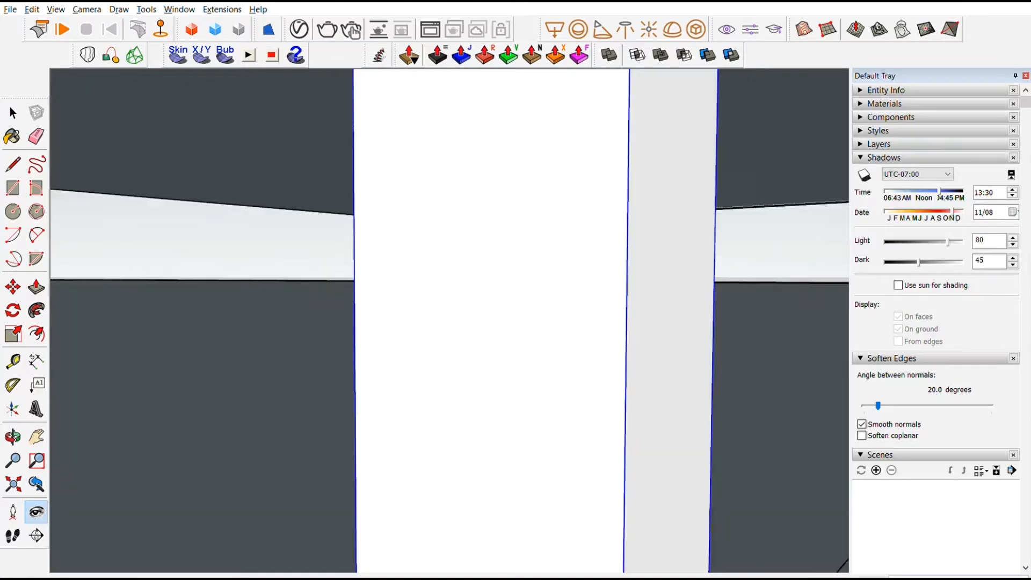
Copy the selected pillar along the curb line to place a second, inner pillar beside the driveway gap
key("t")
left_click_drag(293, 464, 572, 359)
left_click_drag(612, 317, 393, 290)
key("space")
scroll(393, 290, "down", 6)
middle_click_drag(394, 289, 304, 259)
scroll(303, 262, "up", 5)
middle_click_drag(310, 319, 462, 396)
scroll(462, 397, "up", 3)
left_click(430, 409)
key("ctrl")
scroll(430, 409, "down", 5)
middle_click_drag(659, 375, 247, 449)
left_click(548, 447)
key("space")
Draw an edge across the curb in line with the inner pillar
left_click(247, 449)
scroll(246, 449, "down", 5)
middle_click_drag(322, 408, 370, 352)
scroll(617, 352, "up", 5)
scroll(617, 353, "up", 3)
key("l")
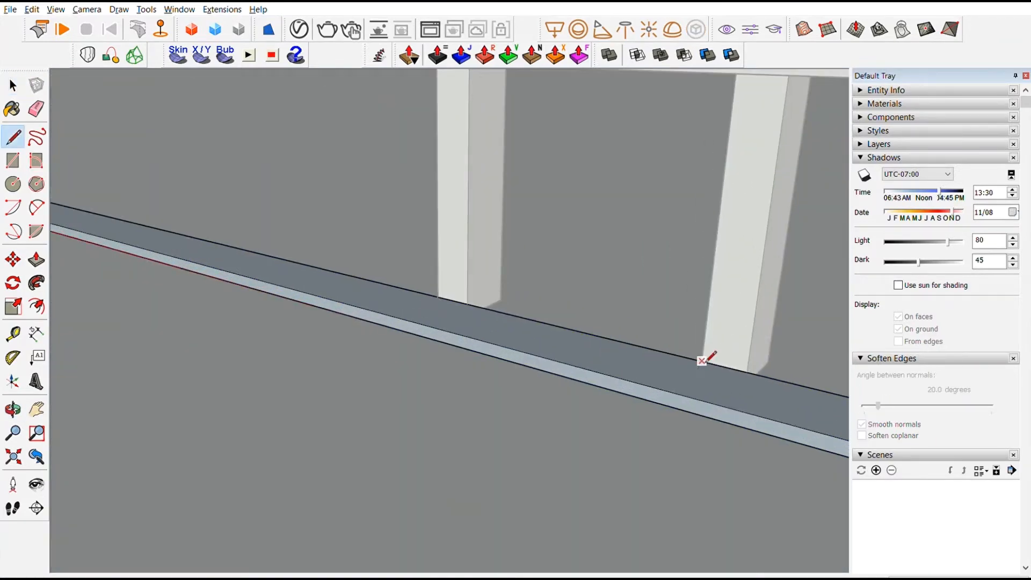
left_click(577, 337)
left_click(669, 322)
Move the curb's end edge beside the inner pillar to shape the ramped end of the middle curb
middle_click_drag(669, 322, 610, 283)
key("space")
left_click(609, 284)
key("m")
left_click(616, 295)
left_click(723, 275)
key("space")
Move the matching curb edge at the opposite end to ramp the middle curb beside the other inner pillar
middle_click_drag(719, 279, 242, 316)
left_click(202, 249)
scroll(451, 240, "down", 3)
key("m")
left_click(285, 258)
left_click(246, 249)
key("space")
scroll(543, 327, "down", 5)
left_click(414, 300)
middle_click_drag(543, 327, 562, 369)
left_click(414, 327)
middle_click_drag(628, 398, 353, 282)
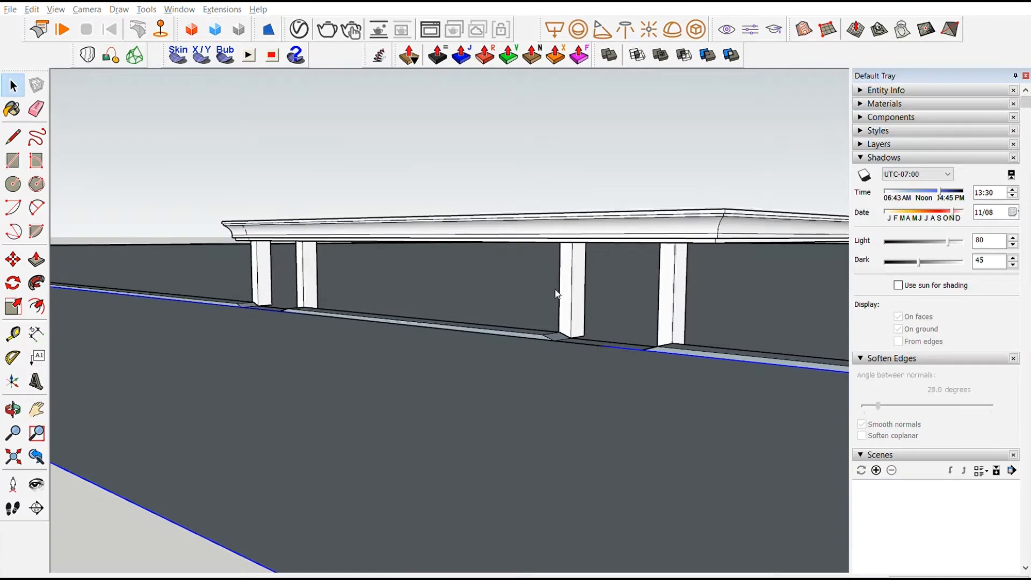
Copy the inner pillar along the middle curb to create two evenly spaced intermediate pillars between the inner ones
middle_click_drag(357, 279, 379, 333)
scroll(394, 249, "up", 3)
left_click(243, 281)
key("m")
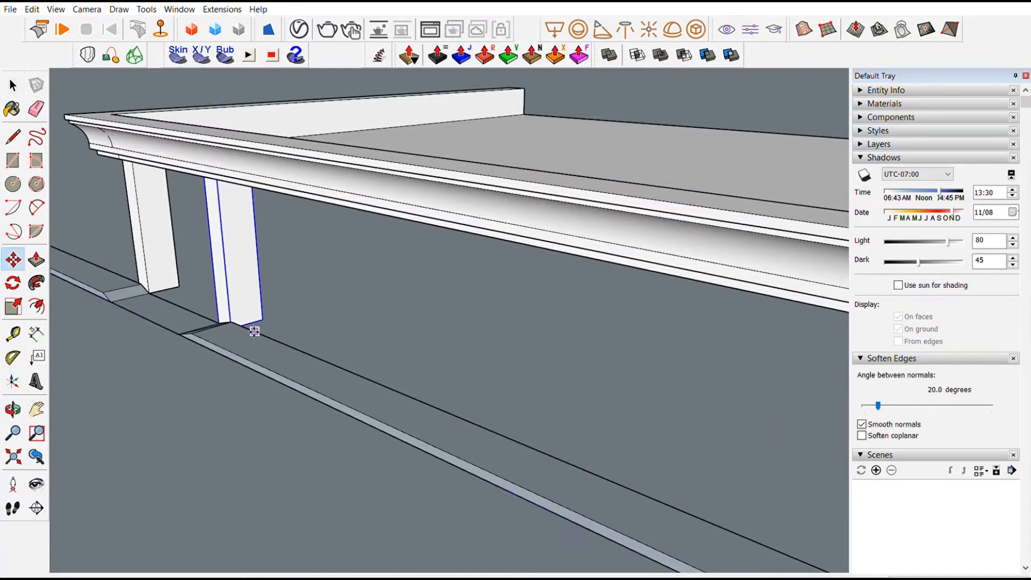
middle_click_drag(242, 281, 322, 320)
scroll(320, 333, "down", 3)
left_click(466, 401)
key("ctrl")
left_click(607, 415)
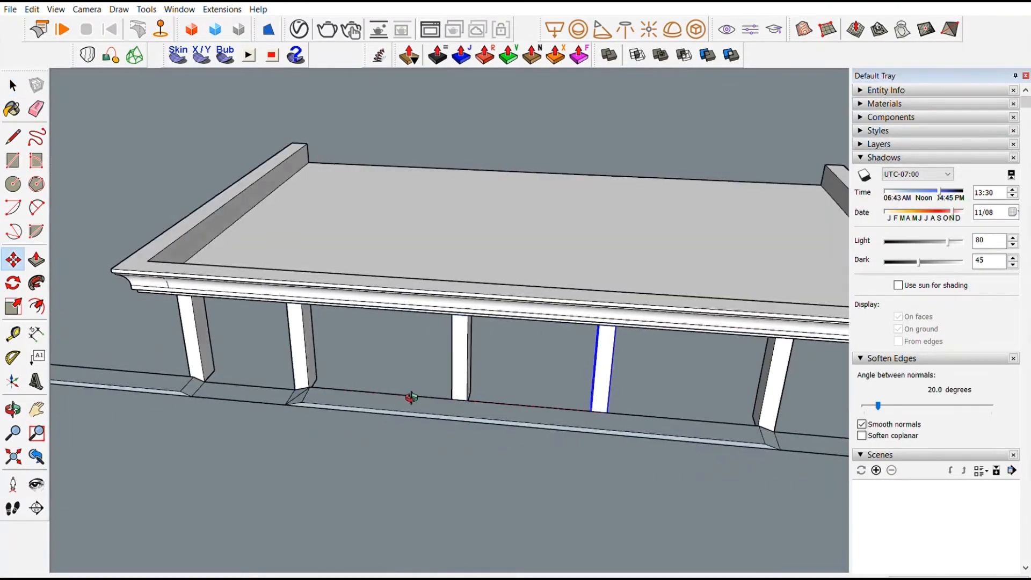
Open the first intermediate pillar for editing and shorten it with Push/Pull to a low post
middle_click_drag(412, 398, 516, 392)
scroll(516, 392, "up", 3)
key("space")
left_click(438, 355)
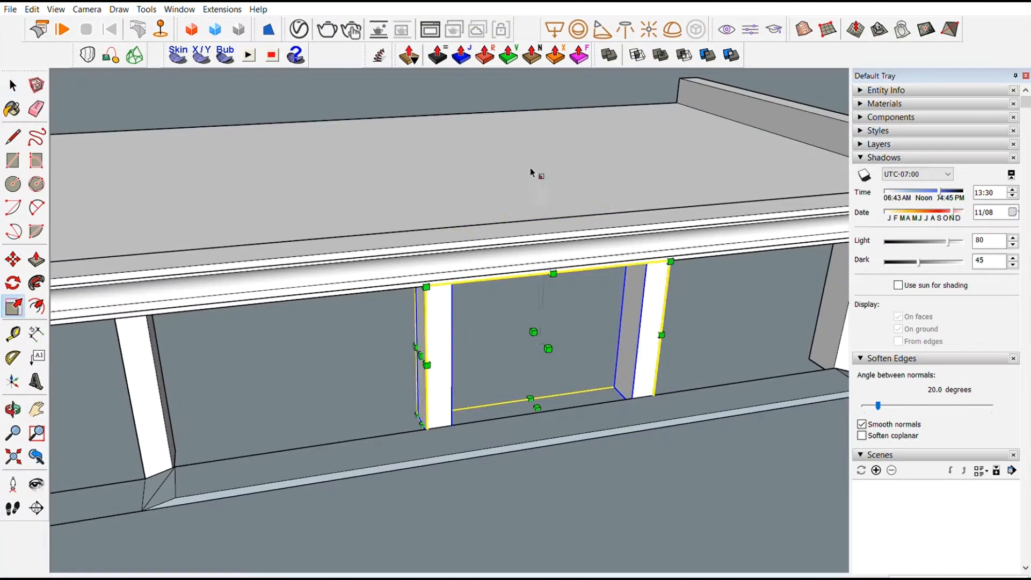
double_click(451, 315)
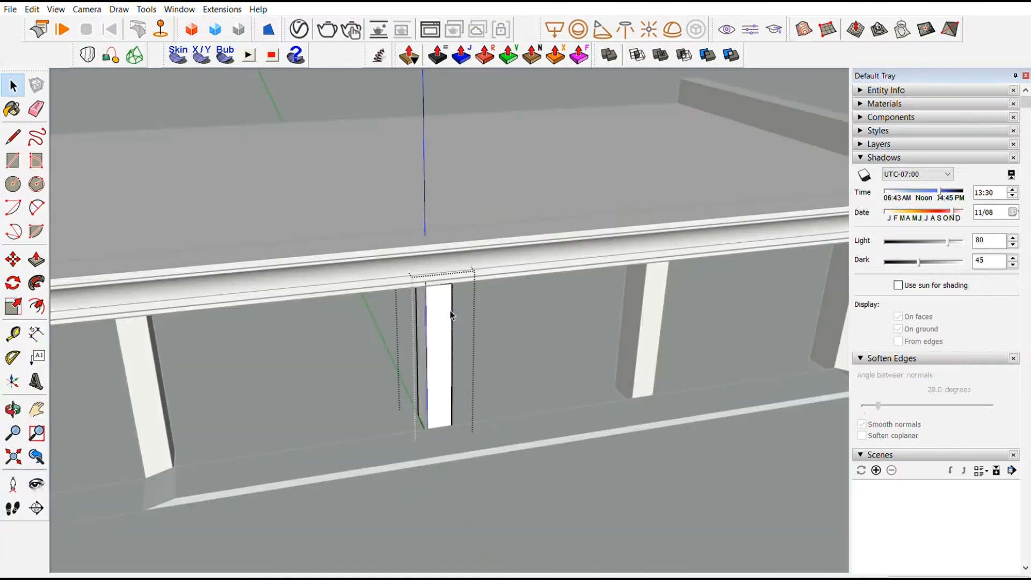
key("p")
left_click(447, 346)
key("space")
scroll(446, 336, "down", 3)
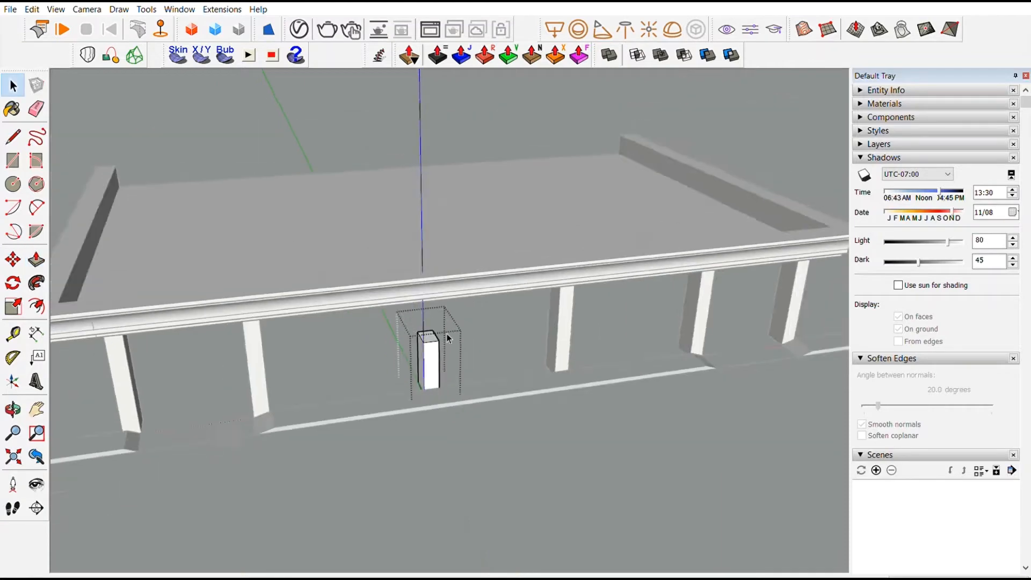
left_click(447, 333)
Replace the remaining full-height intermediate pillar with a copy of the shortened post along the middle curb
middle_click_drag(446, 334, 370, 274)
scroll(362, 345, "up", 3)
mouse_move(359, 334)
middle_mouse_down()
mouse_move(474, 355)
mouse_move(416, 355)
middle_mouse_up()
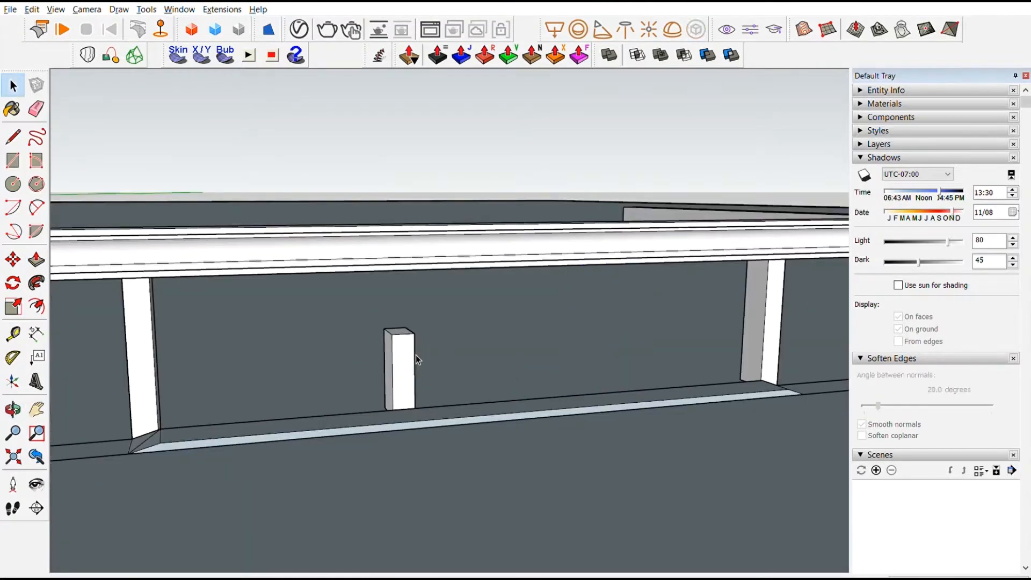
left_click(154, 348)
key("ctrl")
left_click(415, 334)
key("space")
scroll(544, 379, "down", 4)
left_click(545, 380)
scroll(545, 379, "up", 4)
middle_click_drag(558, 352, 589, 380)
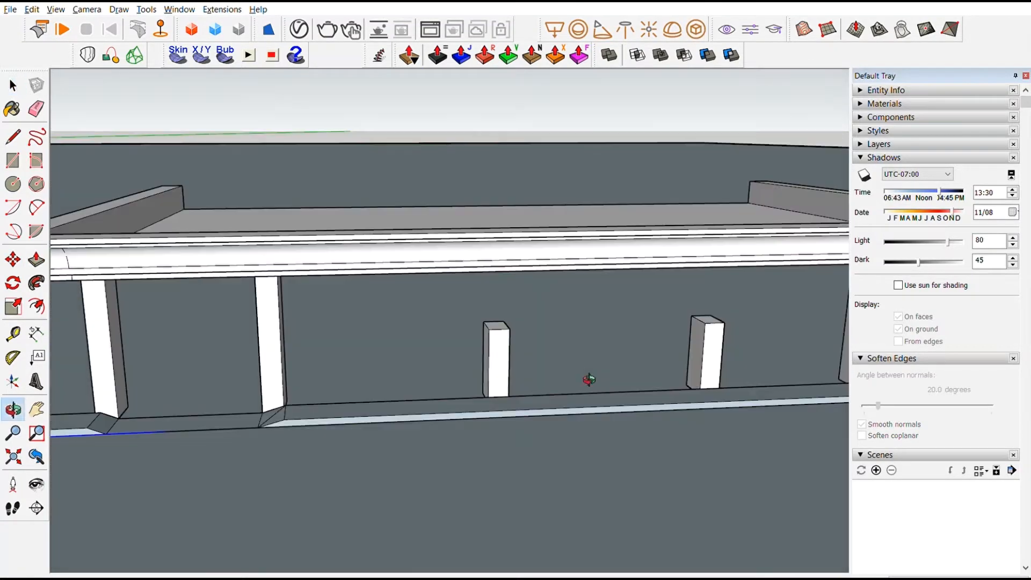
middle_click_drag(470, 373, 539, 410)
scroll(513, 382, "up", 3)
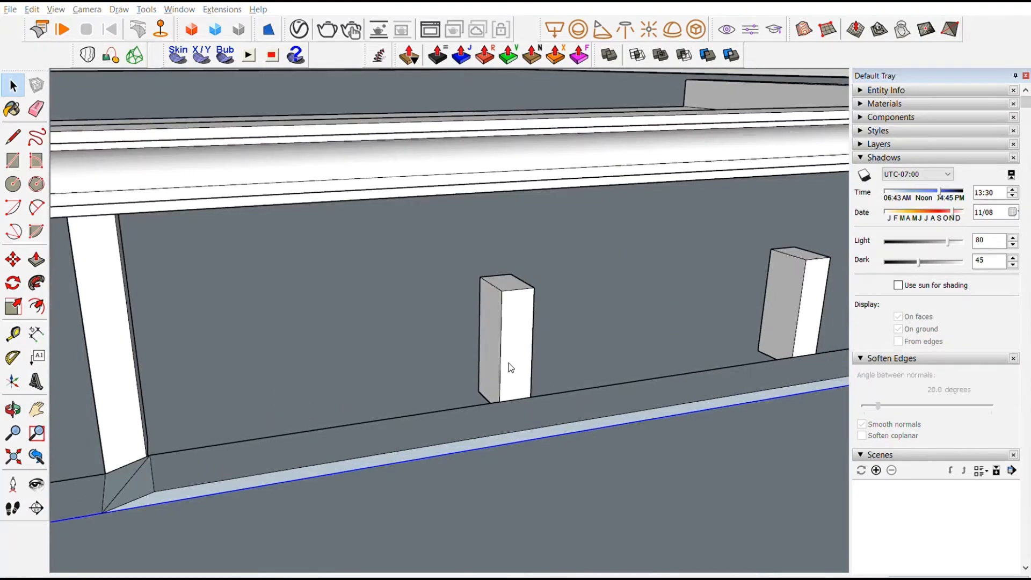
Select both short posts and move them slightly together relative to the edge of the middle curb
left_click(514, 374)
middle_click_drag(514, 373, 544, 392)
scroll(513, 334, "down", 2)
scroll(513, 334, "up", 2)
left_click(725, 254, "shift")
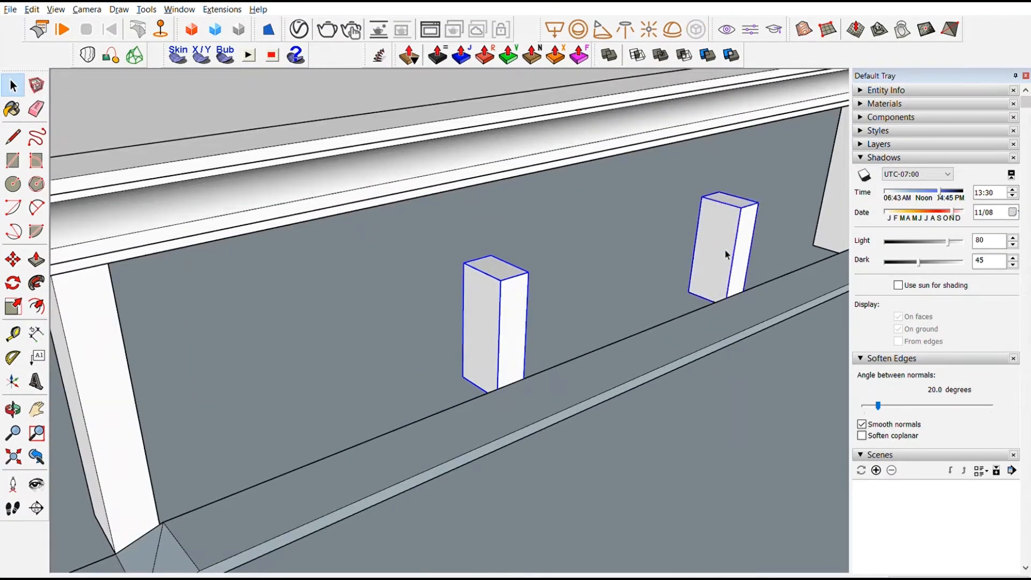
key("m")
scroll(508, 387, "up", 4)
scroll(509, 387, "up", 1)
left_click(509, 388)
left_click(517, 398)
scroll(518, 398, "down", 6)
Draw a rectangle on the curb between the inner pillar and first short post, and extrude it into a low wall
key("space")
scroll(489, 276, "up", 2)
middle_click_drag(654, 301, 666, 411)
key("r")
left_click(365, 372)
middle_click_drag(716, 440, 748, 432)
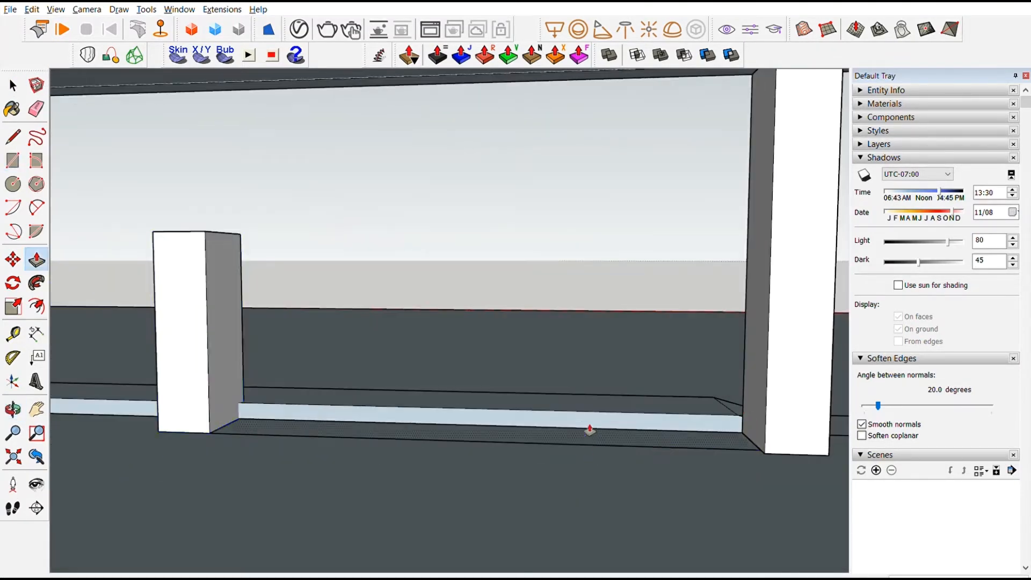
left_click(590, 430)
left_click(218, 328)
middle_click_drag(217, 327, 494, 365)
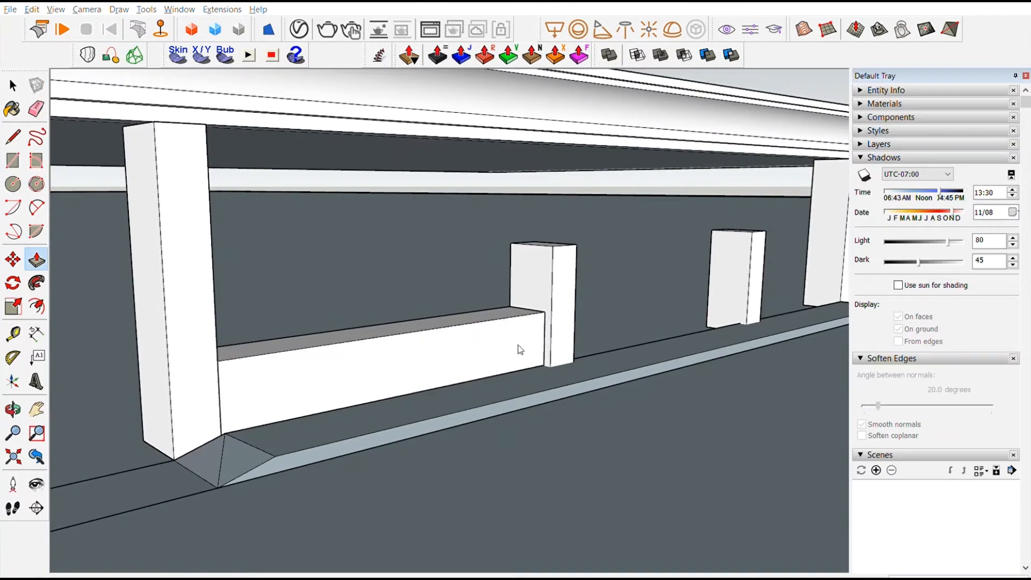
left_click(557, 308)
middle_click_drag(566, 328, 413, 424)
Group the low wall and copy it into the middle bay between the two short posts
key("space")
triple_click(346, 374)
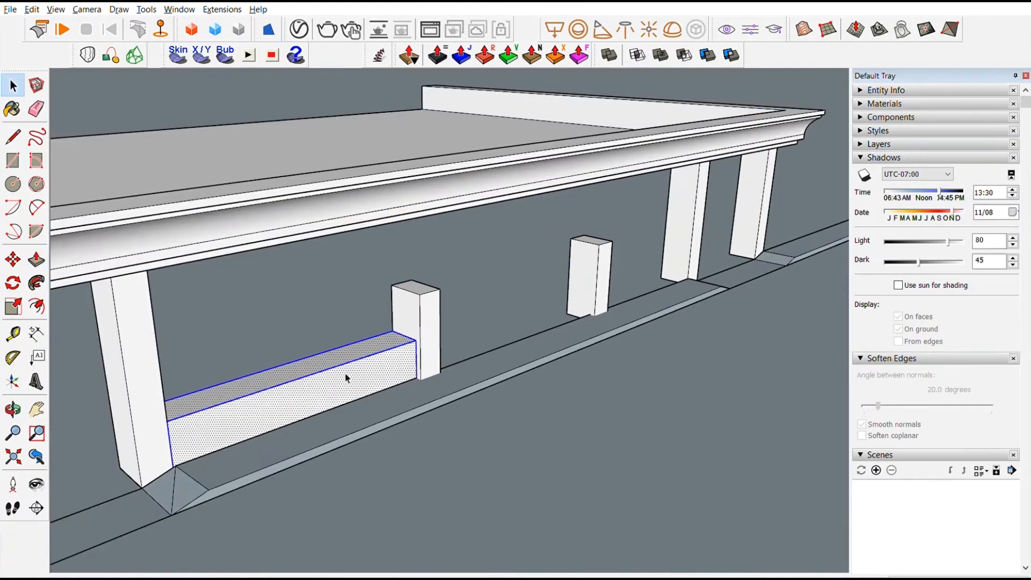
key("ctrl+g")
key("m")
left_click(417, 341, "ctrl")
left_click(598, 284)
key("space")
middle_click_drag(597, 290, 548, 344)
Copy the low wall into the last bay and fit its end against the inner pillar
key("m")
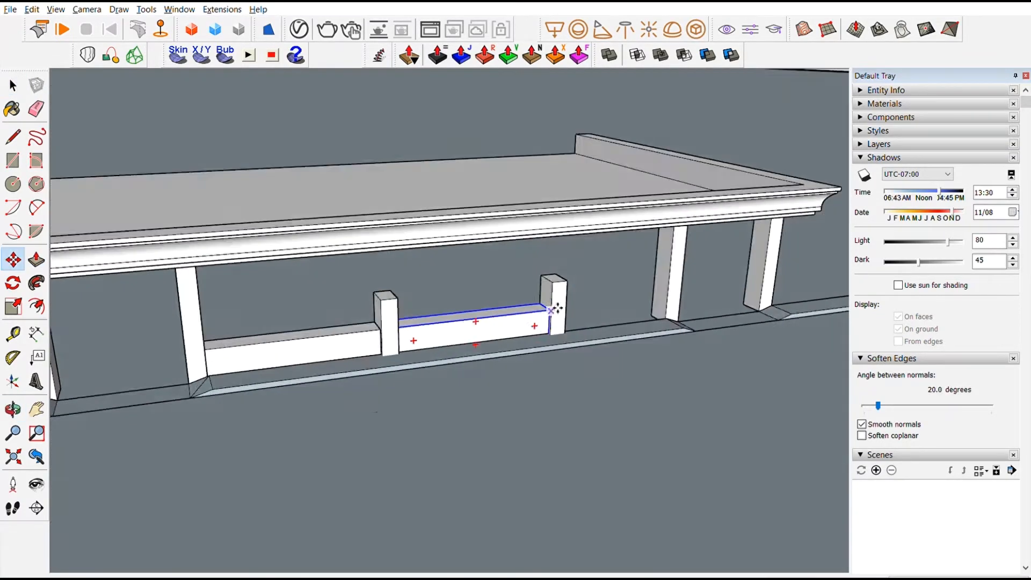
left_click(556, 308, "ctrl")
scroll(585, 307, "up", 4)
left_click(762, 286)
key("space")
left_click_drag(466, 334, 548, 312)
key("space")
scroll(522, 287, "down", 4)
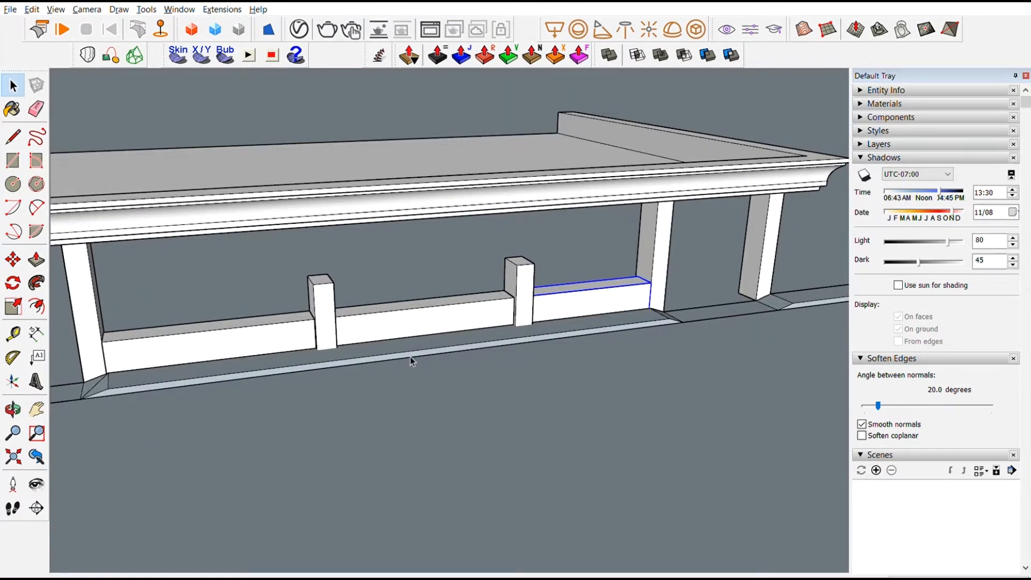
scroll(411, 357, "down", 3)
middle_click_drag(548, 333, 477, 298)
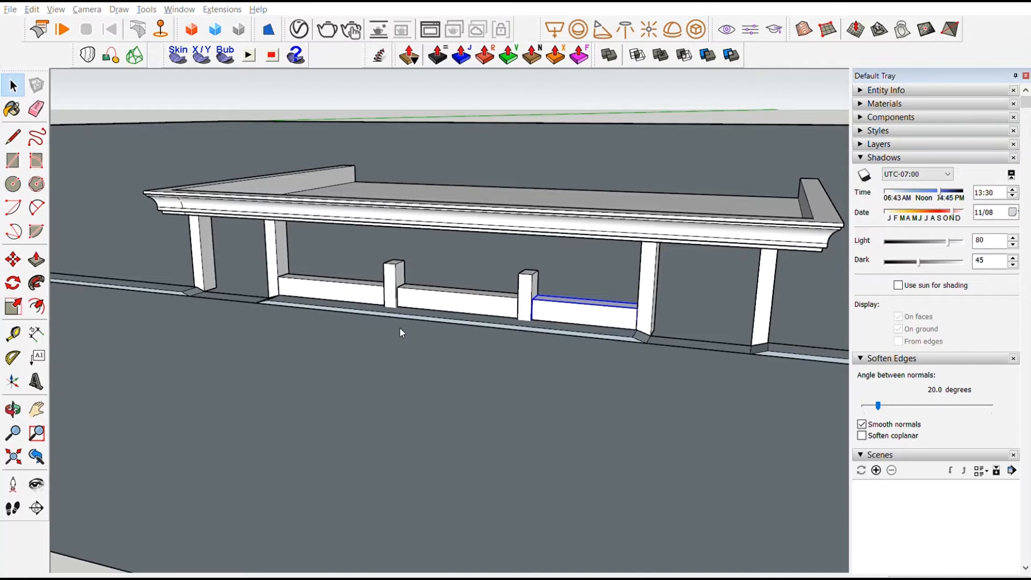
Copy the first bay's low wall upward to the short post's top and scale the copy into a thin rail
scroll(328, 300, "up", 5)
middle_click_drag(327, 306, 426, 302)
scroll(378, 304, "up", 3)
left_click(379, 302)
scroll(427, 301, "up", 1)
left_click_drag(590, 288, 598, 202, "ctrl")
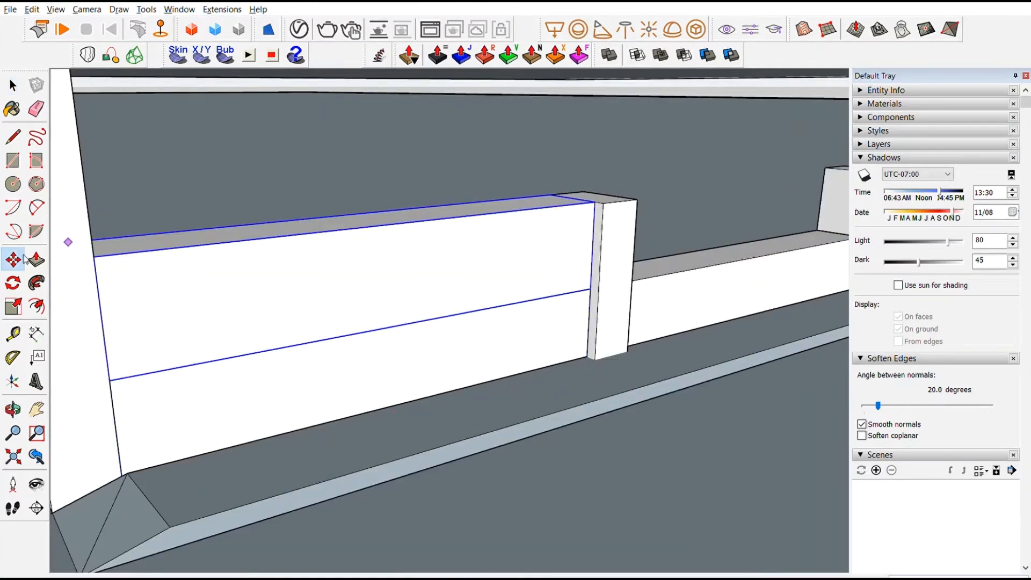
left_click(13, 306)
left_click_drag(381, 320, 394, 234)
middle_click_drag(574, 228, 643, 209)
Copy the thin rail into the middle bay between the two short posts
key("m")
scroll(642, 209, "down", 4)
left_click(379, 227)
key("ctrl")
scroll(639, 220, "up", 5)
middle_click_drag(698, 231, 653, 246)
left_click(590, 240)
scroll(591, 240, "down", 5)
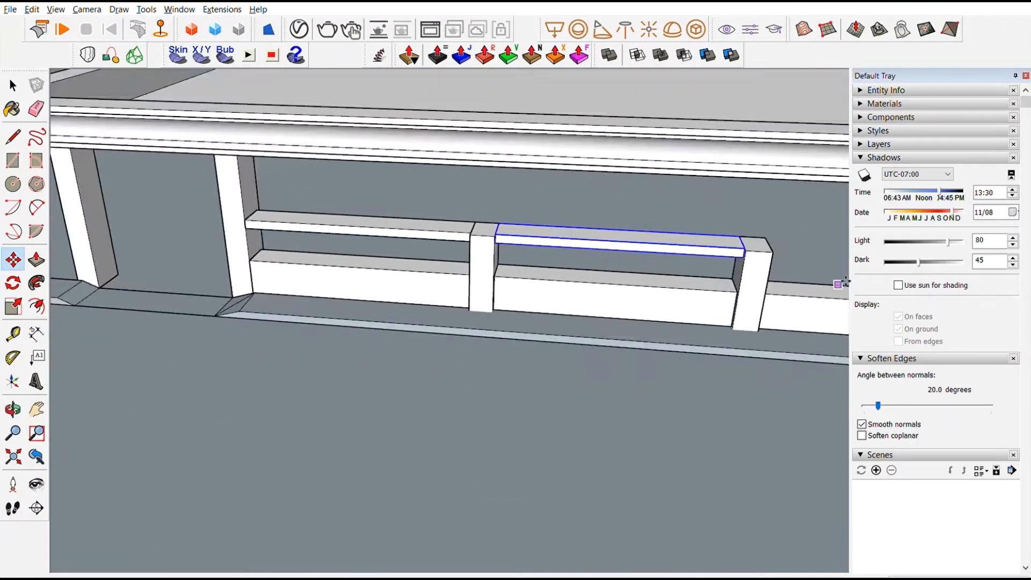
Copy the thin rail into the last bay, starting at the second short post
left_click(409, 213)
key("ctrl")
scroll(717, 220, "up", 5)
left_click(504, 218)
key("space")
scroll(507, 215, "down", 4)
middle_click_drag(591, 316, 554, 237)
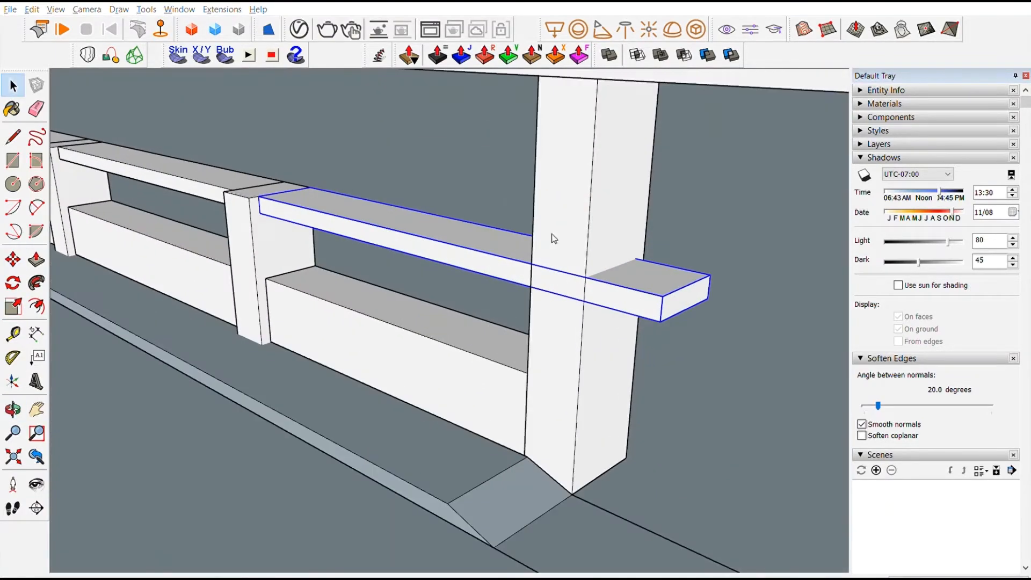
Scale the last bay's rail shorter so that it ends at the inner pillar
scroll(526, 270, "down", 5)
middle_click_drag(322, 317, 438, 271)
key("s")
middle_click_drag(569, 237, 462, 268)
left_click_drag(589, 243, 562, 245)
middle_click_drag(446, 279, 504, 279)
Move the selected top rails slightly down from the tops of the short posts
key("m")
scroll(219, 213, "up", 5)
key("m")
left_click(231, 219)
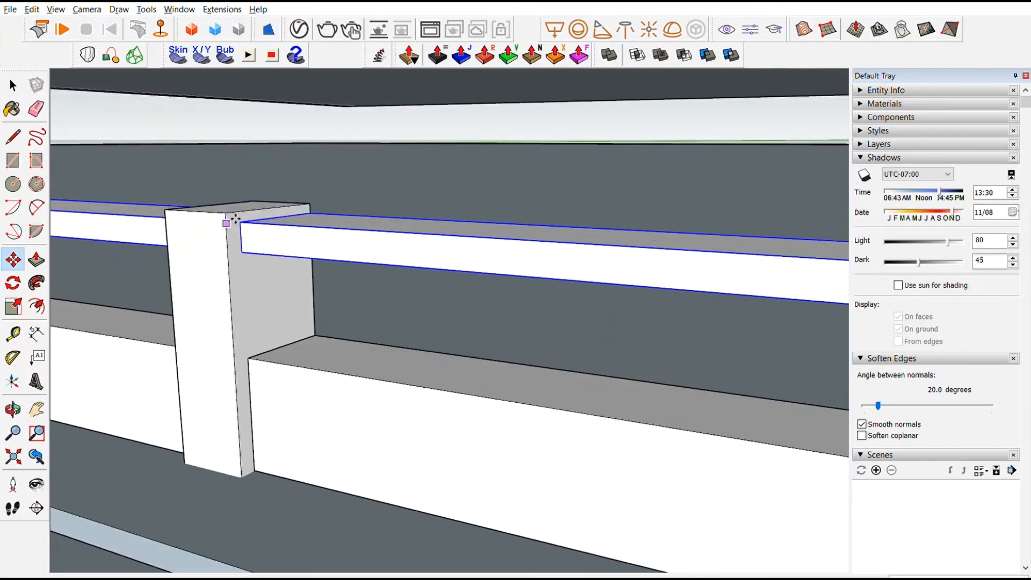
left_click(230, 224)
key("space")
scroll(322, 279, "down", 7)
middle_click_drag(408, 231, 457, 161)
middle_click_drag(413, 278, 430, 306)
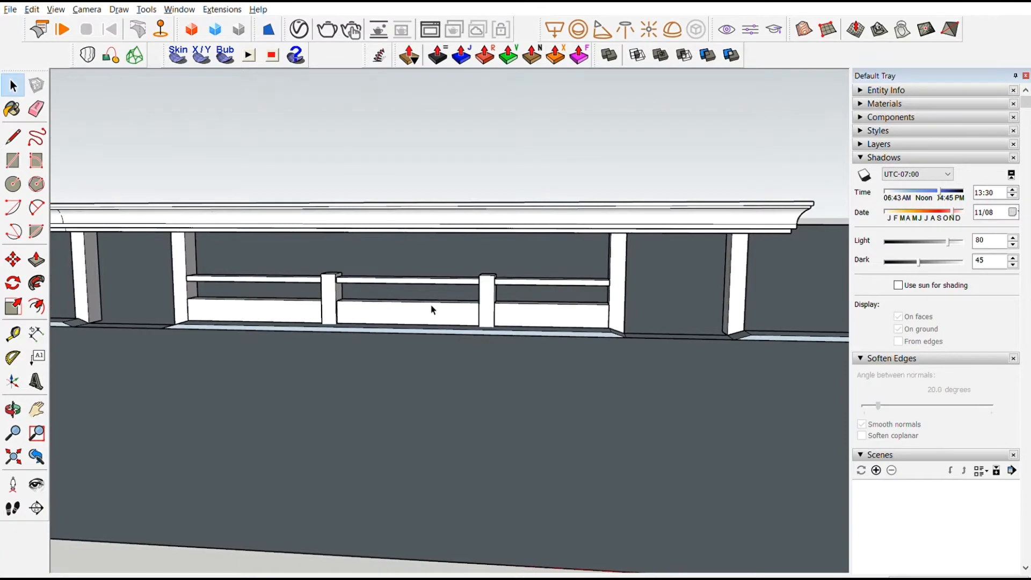
Draw a long narrow rectangle directly beneath the roof, spanning between the two inner pillars above the middle fence
scroll(246, 233, "up", 5)
key("r")
left_click(339, 203)
scroll(328, 236, "down", 6)
left_click(570, 232)
scroll(370, 251, "up", 5)
Push/pull the rectangle under the roof into a solid beam that joins the two inner pillars
middle_click_drag(322, 247, 375, 264)
key("p")
left_click(425, 206)
middle_click_drag(429, 225, 655, 214)
left_click(658, 215)
scroll(659, 217, "up", 6)
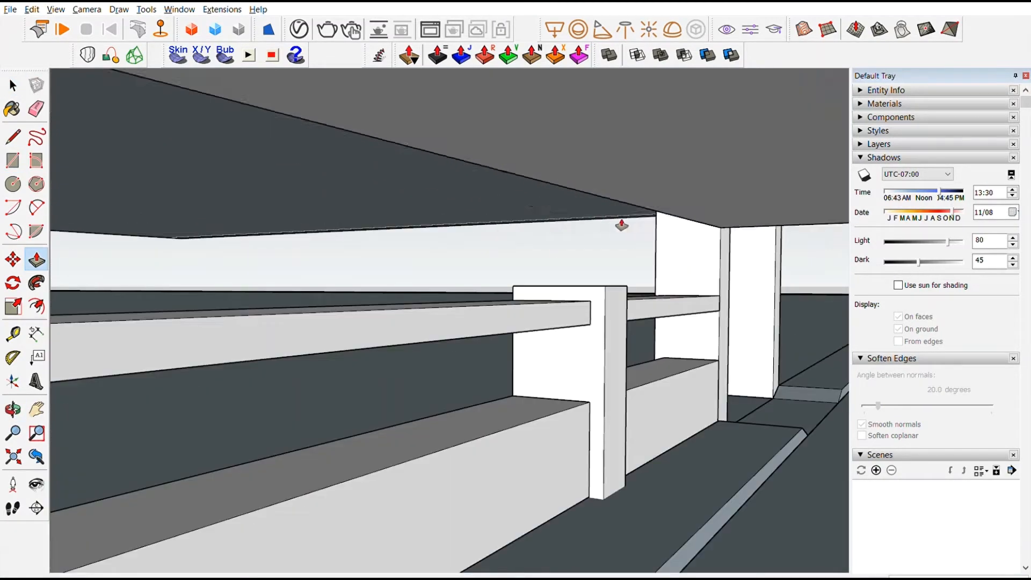
left_click(719, 226)
scroll(719, 226, "down", 5)
mouse_move(395, 186)
middle_mouse_down()
mouse_move(392, 216)
mouse_move(388, 166)
middle_mouse_up()
scroll(387, 162, "up", 4)
left_click(387, 163)
left_click(419, 215)
scroll(490, 252, "down", 6)
key("space")
Examine the beam, pillars and middle fence from the side and from the front
middle_click_drag(490, 253, 510, 295)
scroll(365, 201, "down", 4)
scroll(513, 288, "up", 6)
scroll(511, 288, "down", 5)
middle_click_drag(430, 272, 433, 269)
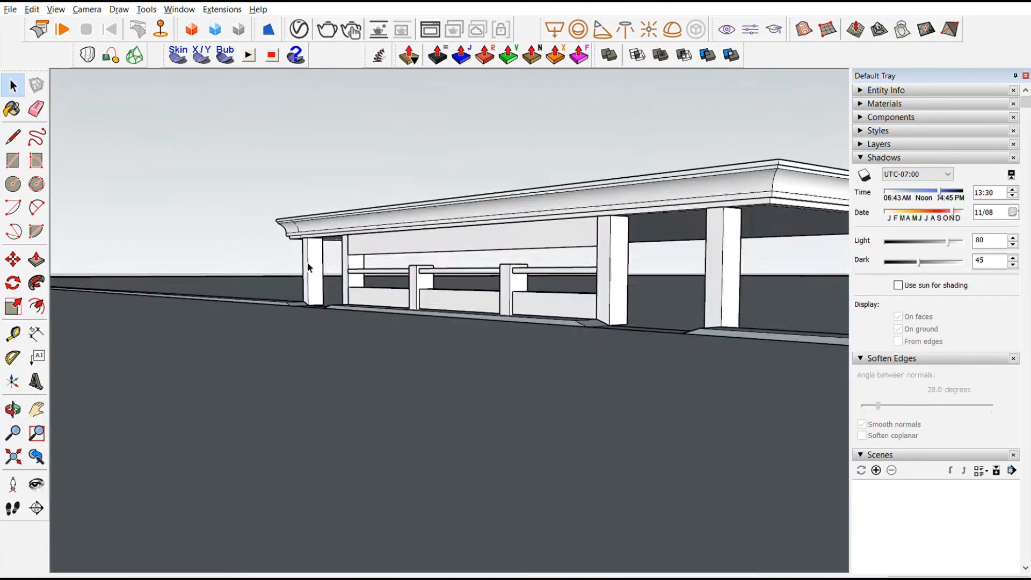
scroll(375, 333, "up", 6)
left_click(409, 250)
scroll(439, 290, "down", 2)
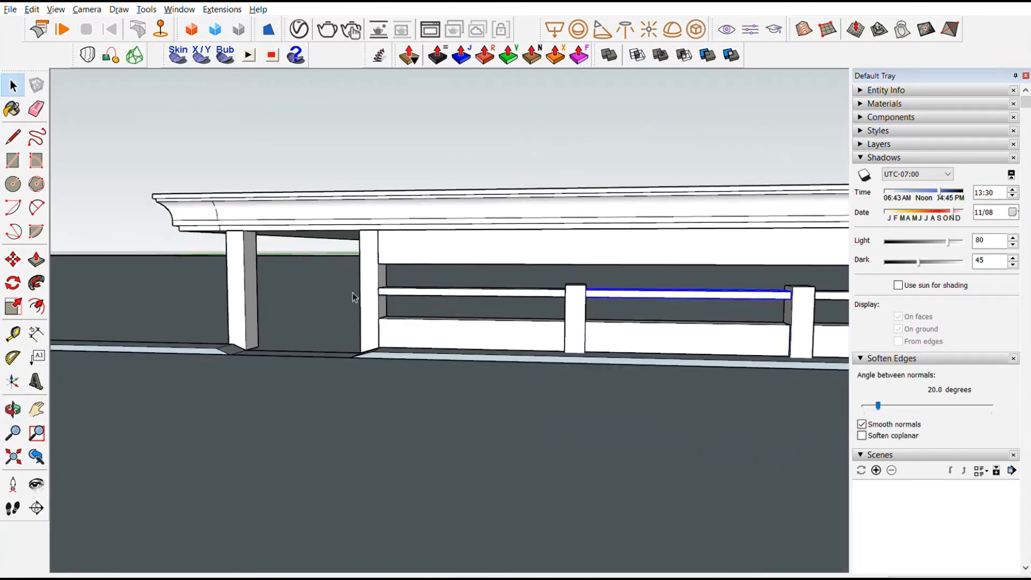
scroll(353, 296, "down", 3)
left_click(573, 204)
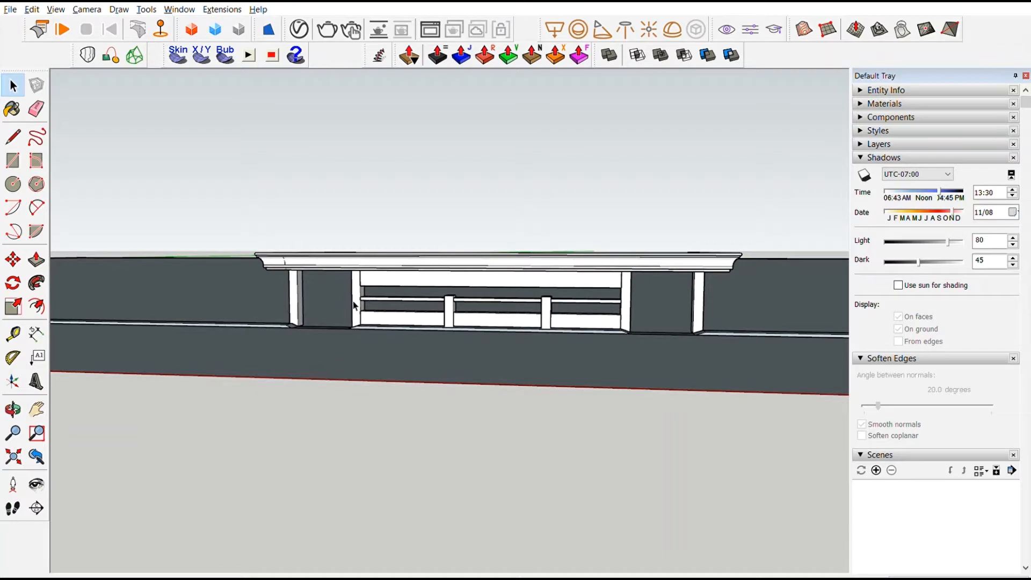
Select the middle fence's low walls, posts and rails and copy them outside the outer pillar on the left side of the entrance
scroll(439, 274, "up", 4)
middle_click_drag(484, 327, 451, 347)
left_click(607, 356)
left_click(567, 349, "ctrl")
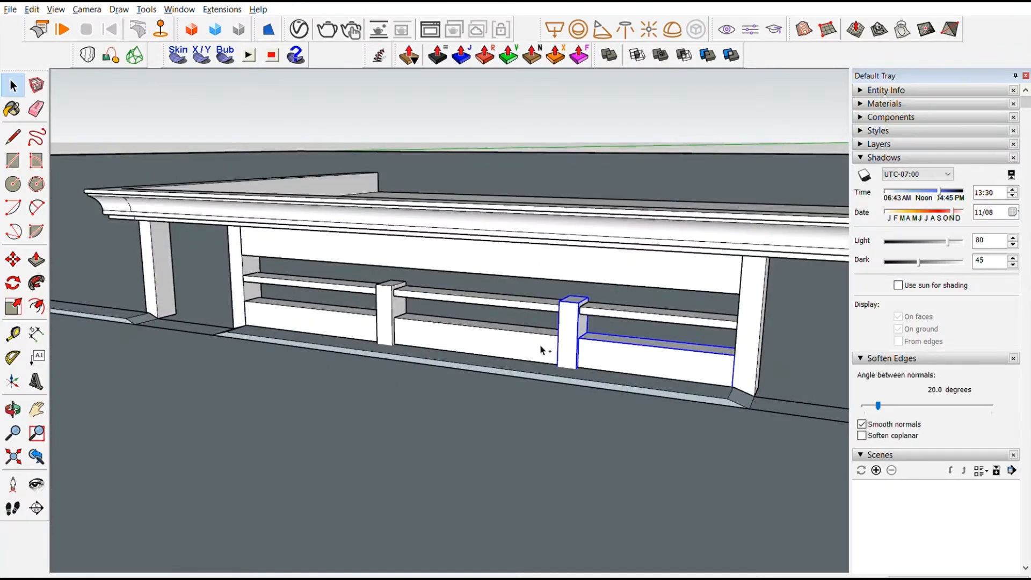
left_click(392, 309)
key("ctrl")
left_click(733, 385)
left_click(147, 313)
scroll(658, 338, "down", 5)
scroll(494, 352, "up", 6)
scroll(499, 352, "down", 1)
key("space")
Delete the outermost bay of the copied fence so that it ends at a short post
double_click(443, 350)
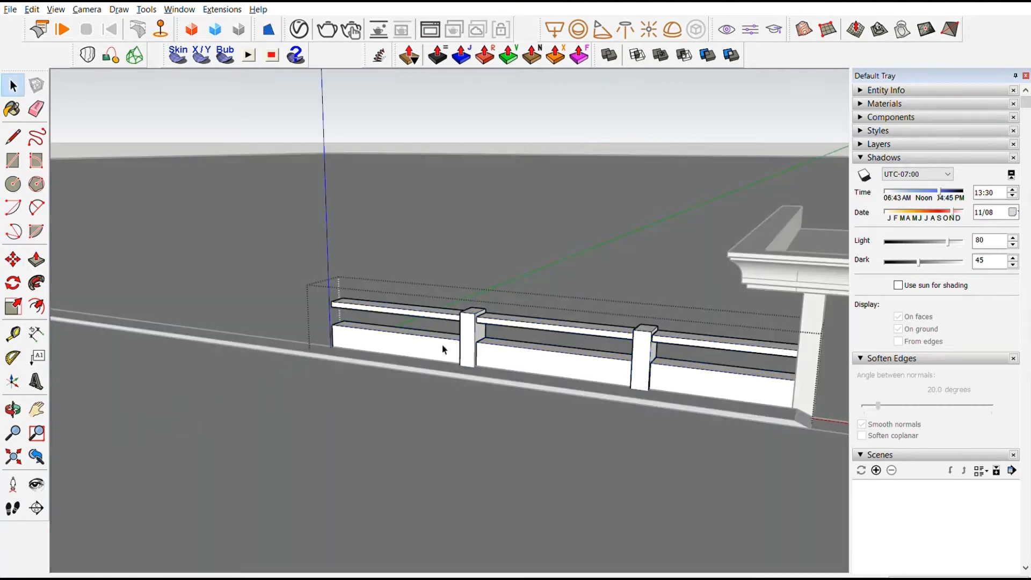
left_click(394, 261)
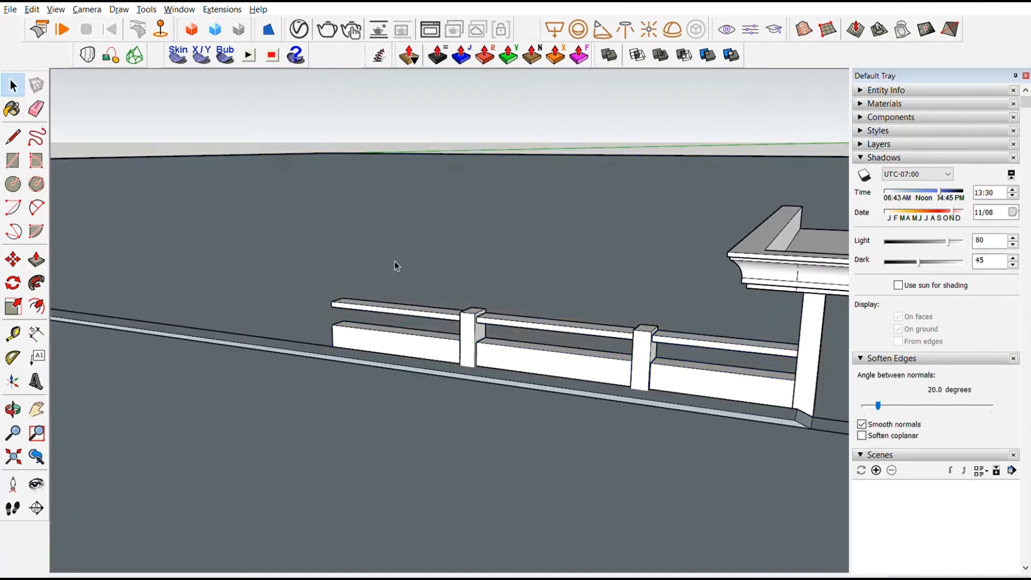
double_click(374, 336)
left_click(374, 336)
key("Delete")
left_click(440, 258)
left_click(566, 353)
key("m")
scroll(382, 319, "down", 6)
key("space")
scroll(655, 345, "up", 4)
left_click(357, 280)
Copy the middle fence again, starting it at the outer pillar on the opposite side of the entrance
scroll(365, 252, "up", 4)
scroll(377, 215, "down", 7)
middle_click_drag(421, 288, 516, 322)
scroll(516, 333, "up", 5)
left_click(518, 365)
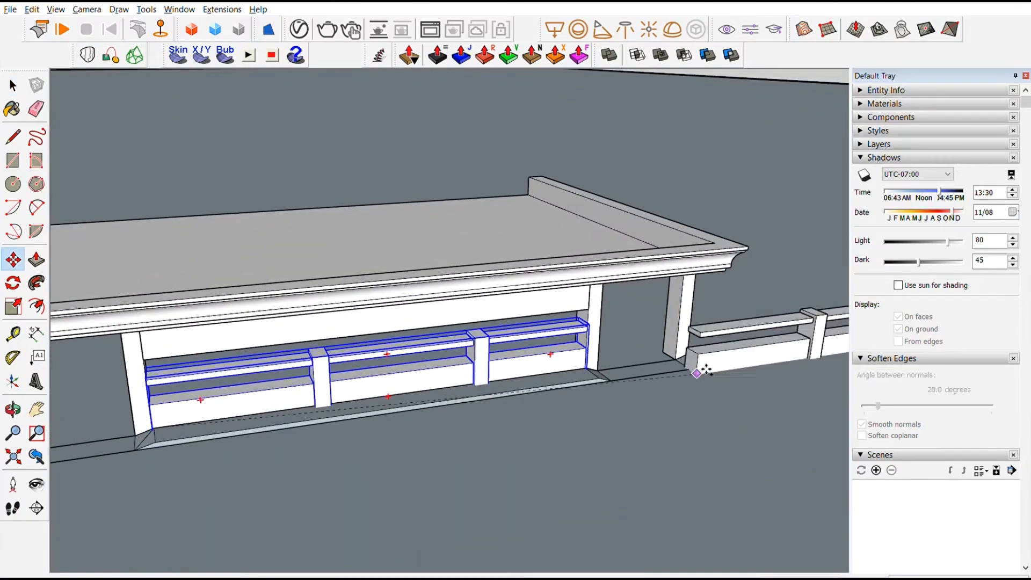
left_click(154, 428)
key("ctrl")
scroll(691, 354, "up", 9)
left_click(682, 360)
key("space")
scroll(592, 233, "down", 5)
left_click(547, 315)
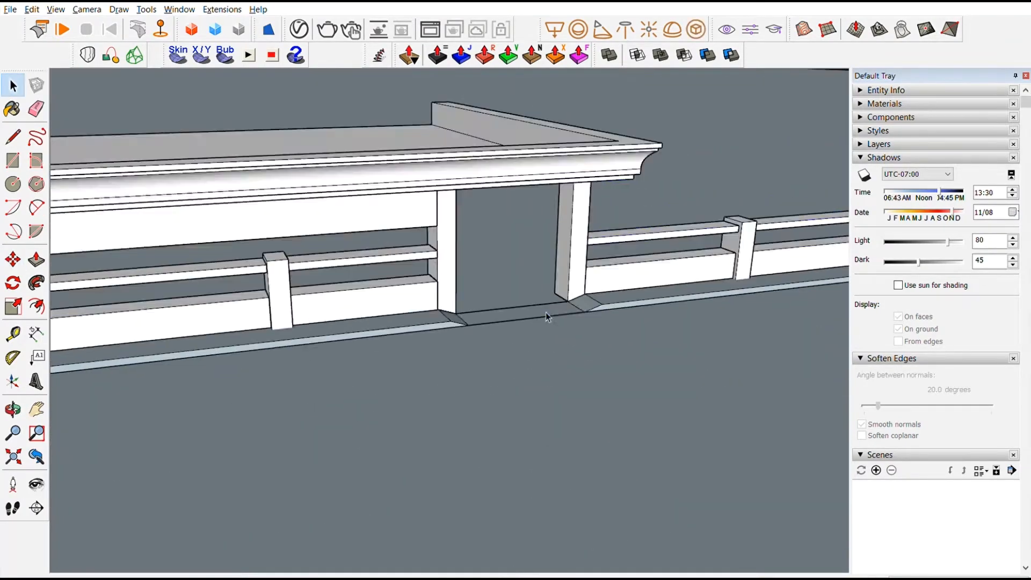
Place the camera at standing height in front of the entrance and look around at the roof and fences
scroll(547, 317, "down", 6)
scroll(561, 322, "up", 2)
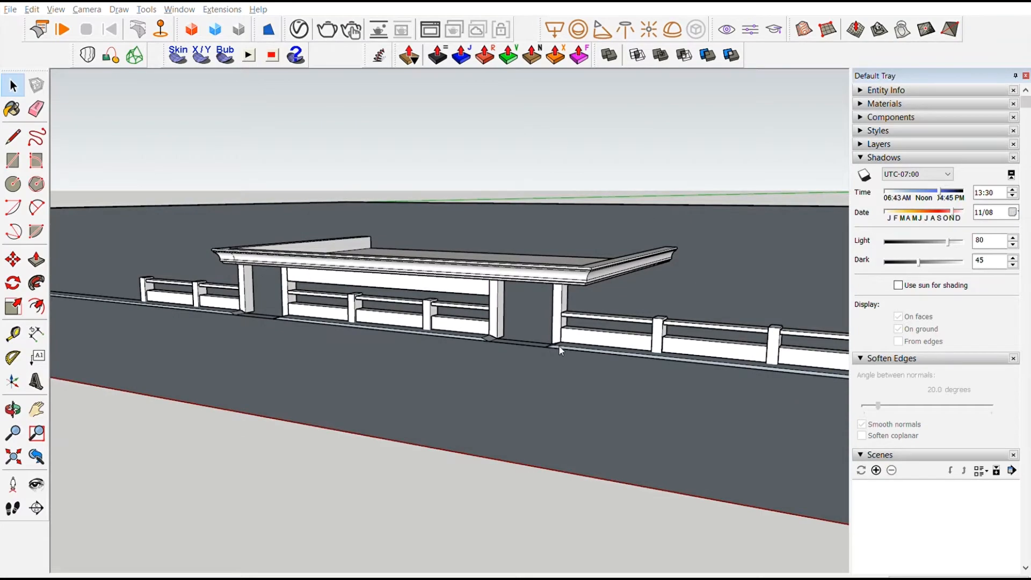
scroll(453, 360, "down", 2)
middle_click_drag(453, 361, 276, 365)
scroll(549, 360, "up", 1)
scroll(276, 366, "up", 4)
left_click(36, 485)
left_click_drag(134, 516, 1, 521)
left_click(13, 484)
left_click(261, 549)
left_click_drag(262, 548, 27, 507)
left_click(13, 484)
left_click(500, 395)
Draw a large rectangle in top view on the plot behind the fence line, as the building's footprint
scroll(500, 396, "down", 3)
middle_click_drag(499, 396, 408, 472)
scroll(408, 472, "down", 1)
mouse_move(408, 473)
middle_mouse_down()
mouse_move(291, 492)
mouse_move(410, 460)
middle_mouse_up()
middle_click_drag(789, 370, 666, 411)
scroll(666, 411, "down", 5)
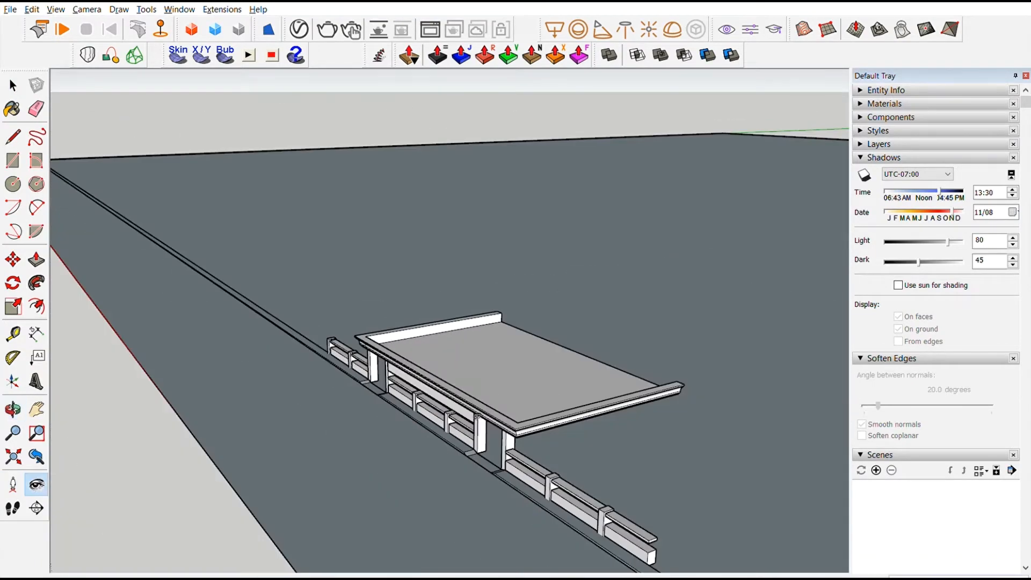
key("F2")
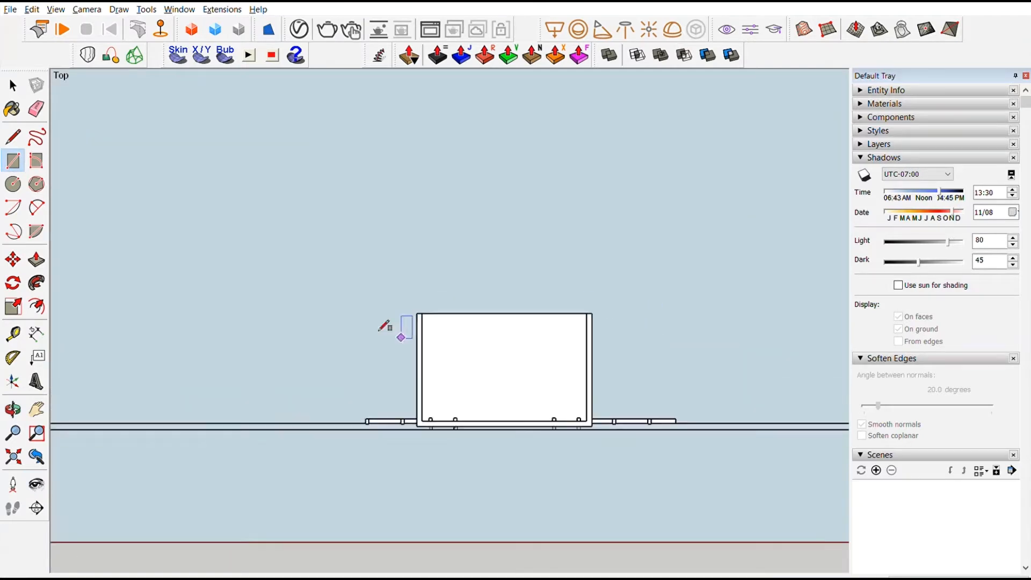
left_click(828, 371)
key("space")
Push/pull the large footprint behind the entrance up into a tall building block
middle_click_drag(634, 451, 578, 405)
scroll(578, 405, "up", 3)
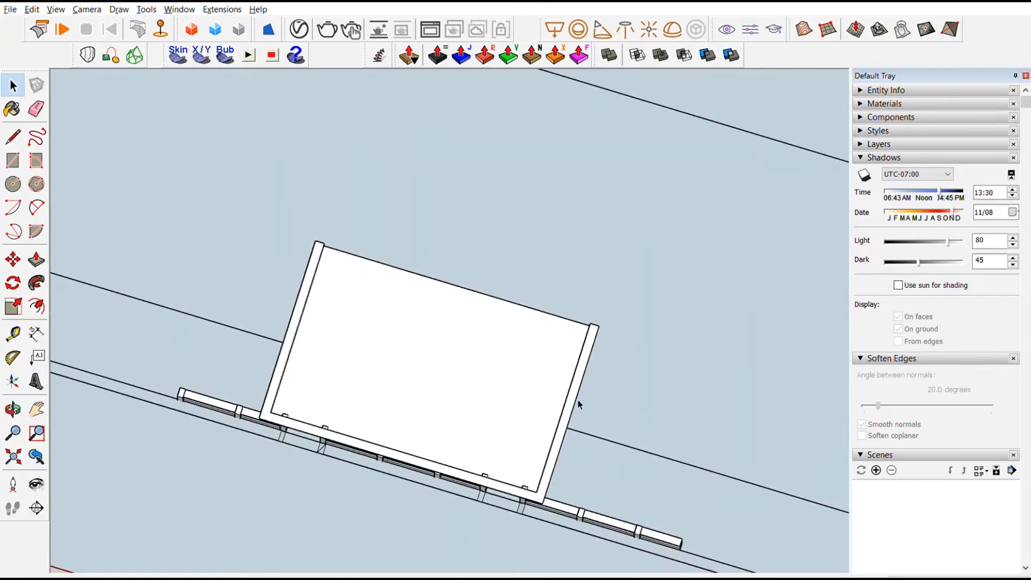
middle_click_drag(699, 451, 670, 369)
scroll(684, 322, "down", 3)
key("p")
left_click(683, 341)
scroll(684, 159, "down", 3)
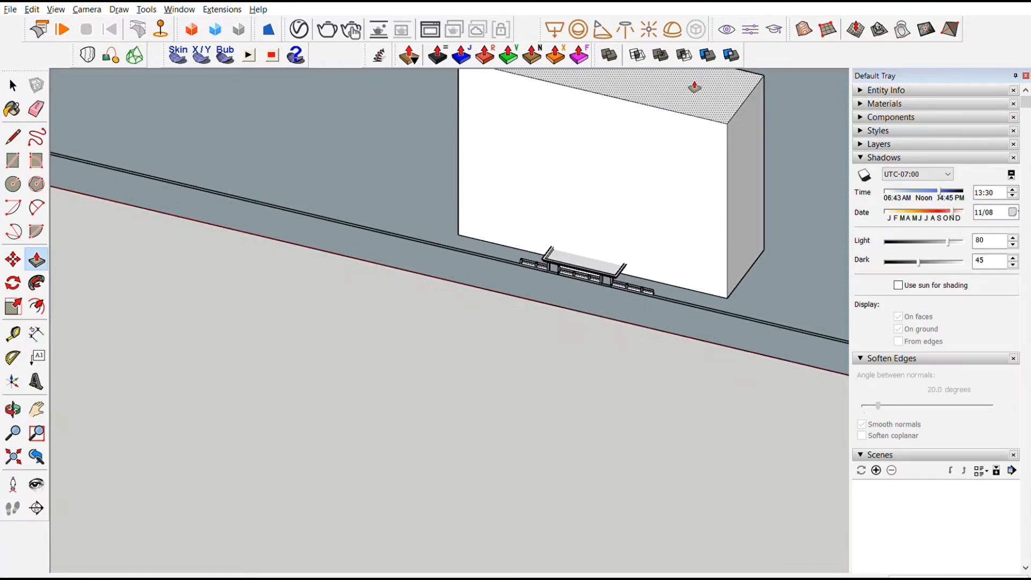
left_click(669, 197)
Examine the entrance with the building block behind it, from a distance and from close range
scroll(637, 248, "up", 3)
scroll(465, 311, "down", 8)
scroll(465, 311, "up", 10)
middle_click_drag(451, 317, 385, 405)
scroll(455, 284, "down", 2)
scroll(419, 356, "up", 4)
scroll(384, 405, "up", 4)
middle_click_drag(484, 400, 497, 344)
left_click(36, 485)
left_click_drag(408, 333, 349, 298)
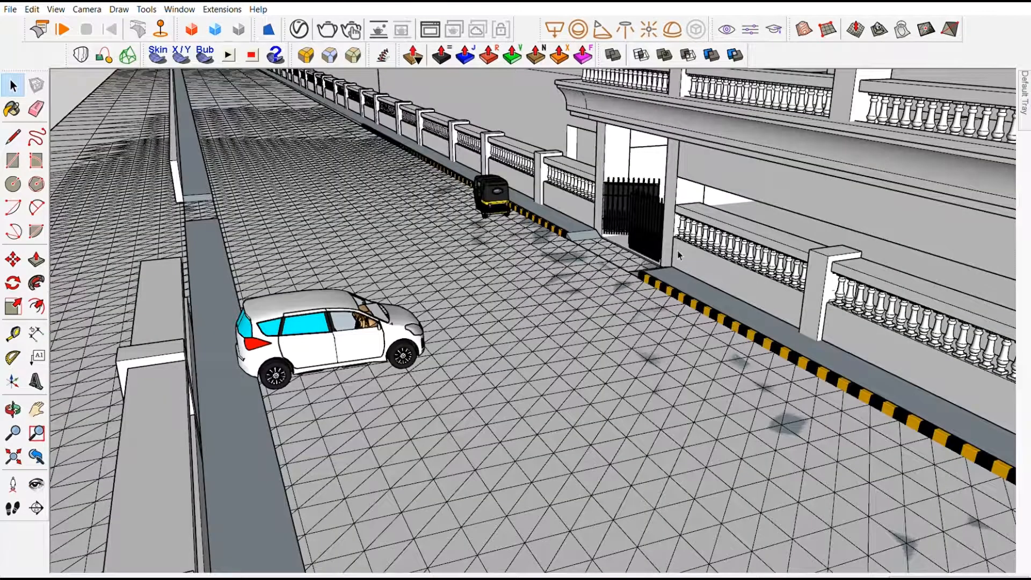
Open the triangulated road surface for editing and raise its middle slightly with Smoove beside the white car
double_click(566, 342)
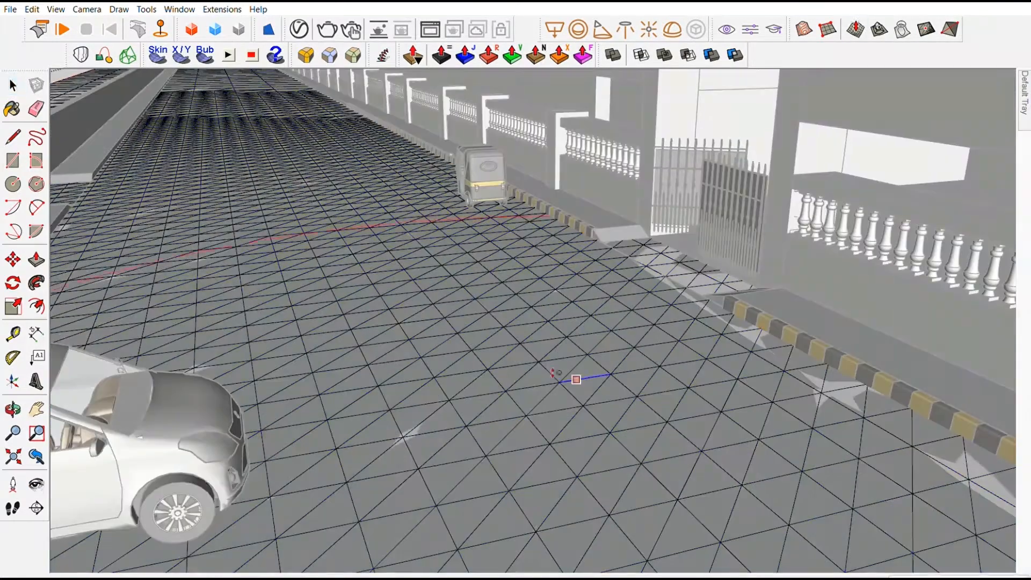
left_click(502, 348)
left_click(500, 341)
scroll(410, 299, "down", 3)
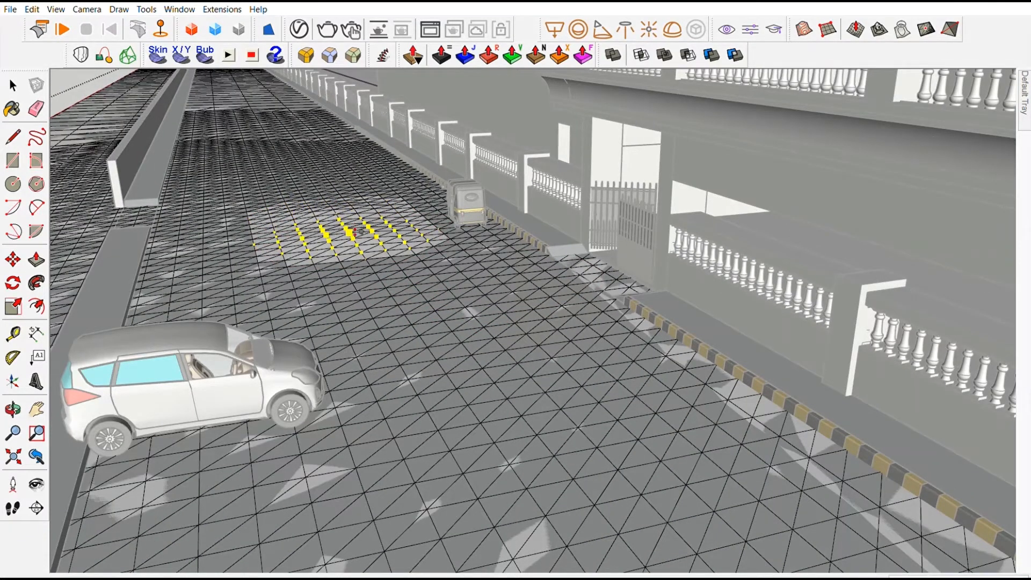
left_click(446, 373)
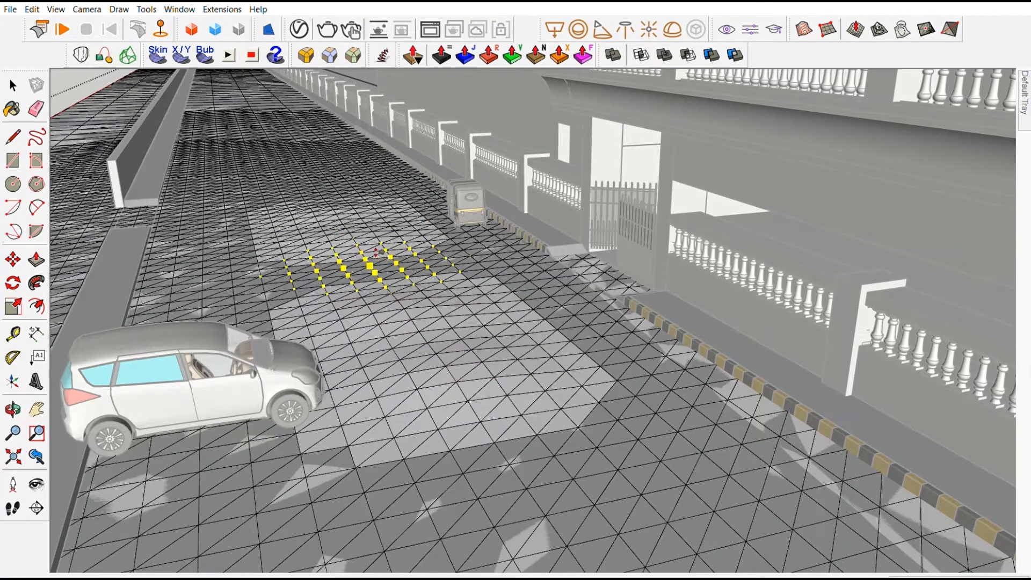
left_click(376, 254)
scroll(402, 300, "down", 3)
left_click(481, 411)
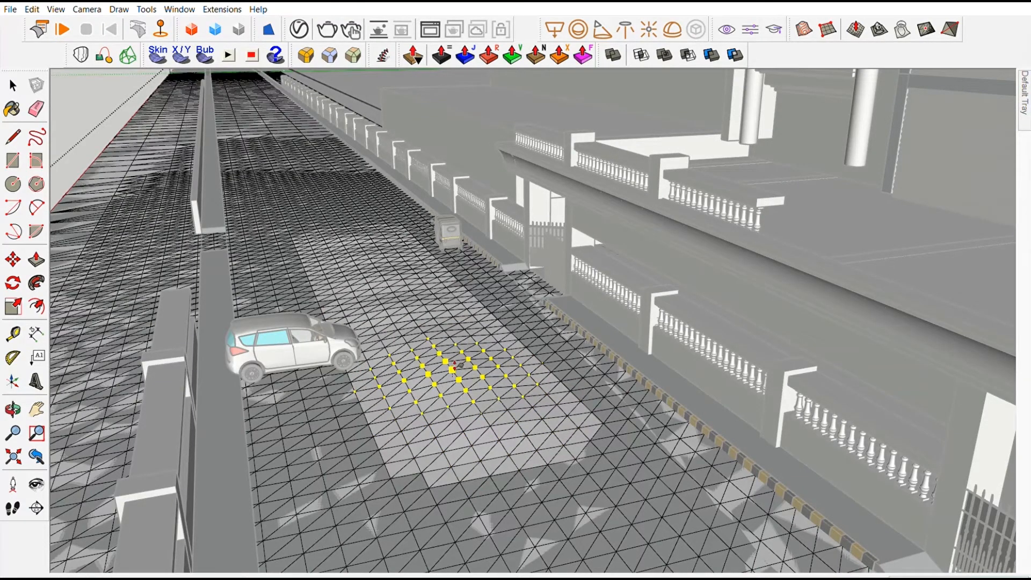
Extend the raised middle of the road surface with Smoove past the car towards the next gate
scroll(447, 382, "down", 3)
left_click(424, 363)
scroll(463, 416, "up", 3)
scroll(463, 417, "down", 3)
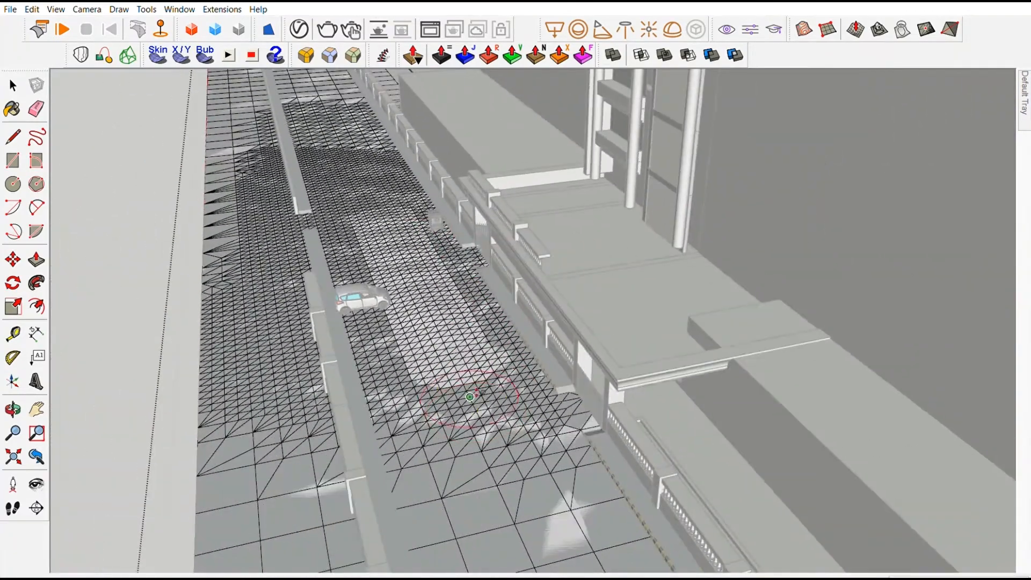
scroll(476, 389, "up", 3)
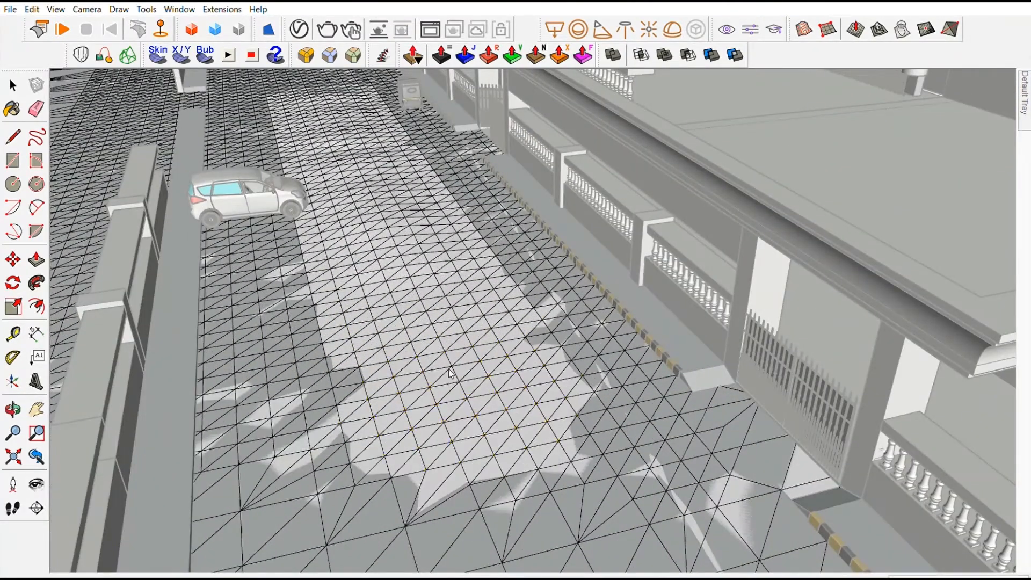
scroll(450, 373, "down", 3)
middle_click_drag(426, 295, 494, 362)
scroll(542, 361, "up", 3)
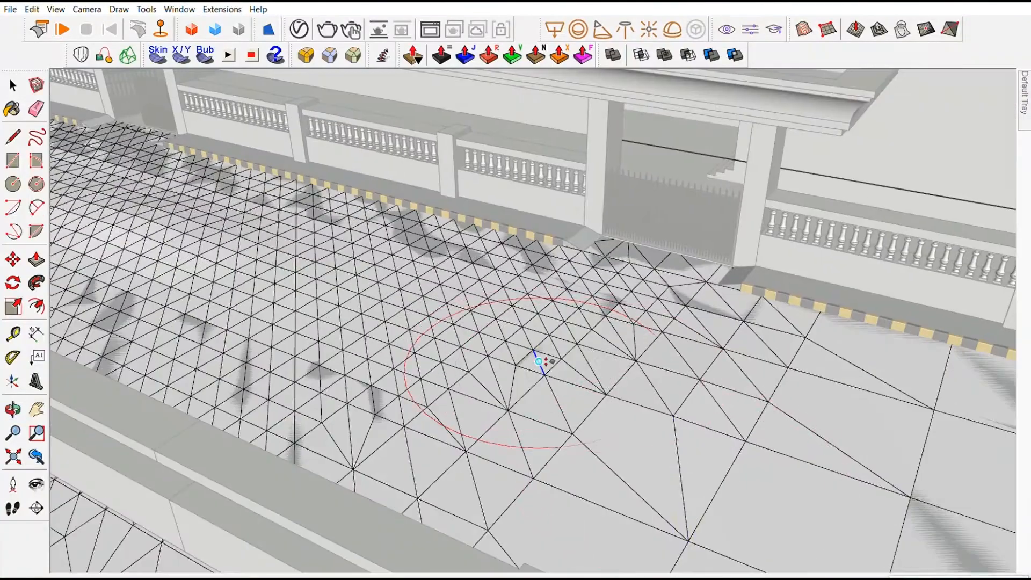
Raise the road mesh slightly with Smoove where it meets the striped curb just past the gate ramp
scroll(543, 357, "down", 3)
middle_click_drag(544, 357, 460, 386)
scroll(617, 414, "up", 5)
left_click(654, 463)
left_click(654, 455)
scroll(645, 464, "down", 3)
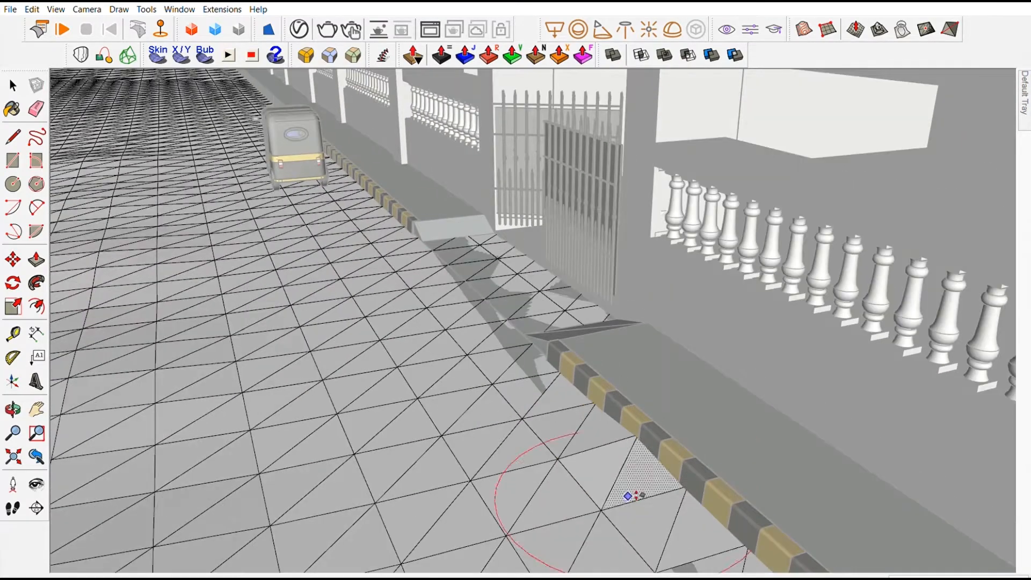
scroll(636, 495, "down", 2)
middle_click_drag(636, 495, 552, 393, "shift")
left_click(689, 410)
left_click(695, 390)
Raise the next edge vertices of the road mesh further along the striped curb, in front of the balustrade wall
middle_click_drag(694, 391, 626, 301, "shift")
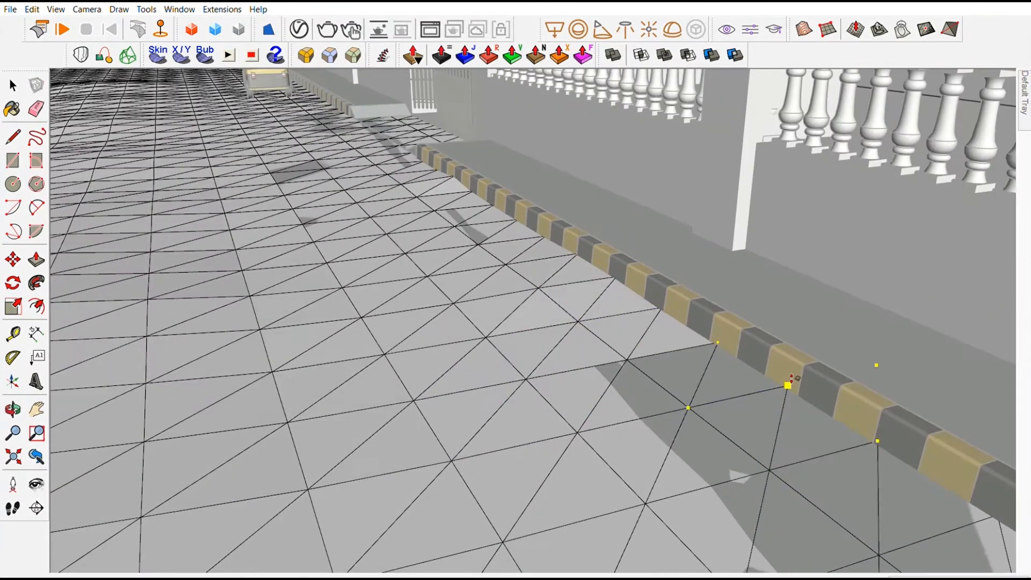
left_click(789, 380)
scroll(787, 380, "down", 3)
middle_click_drag(543, 373, 583, 446)
left_click(828, 384)
left_click(829, 377)
Raise the road mesh vertices at the gate opening to meet the corner of the curb ramp
scroll(824, 379, "down", 2)
middle_click_drag(584, 334, 751, 346)
scroll(594, 325, "down", 2)
scroll(429, 285, "up", 4)
left_click(417, 295)
left_click(424, 291)
middle_click_drag(822, 322, 456, 322, "shift")
left_click(721, 227)
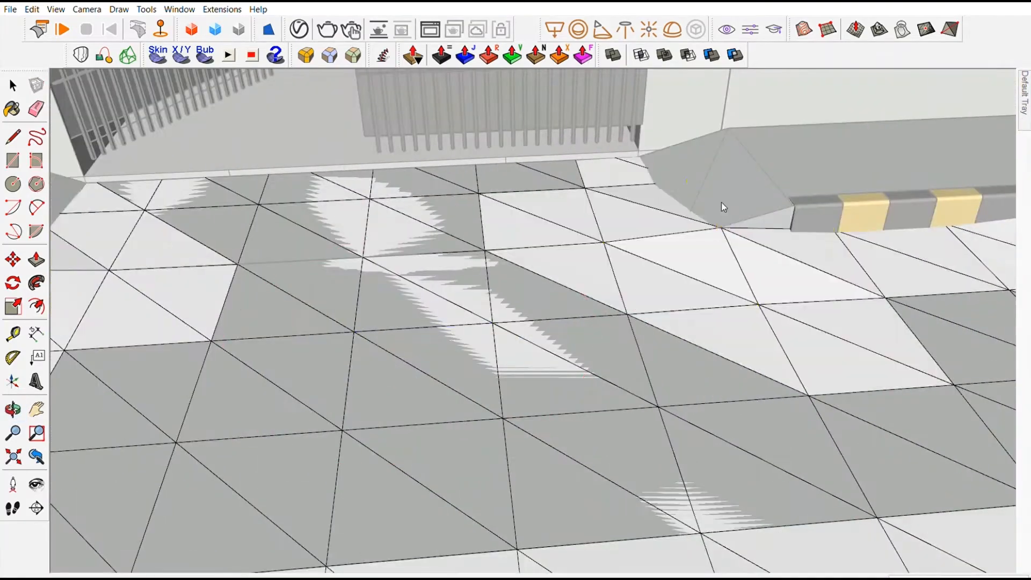
left_click(722, 206)
Raise the road mesh edge vertices to the striped curb between the gate ramp and the auto rickshaw with Smoove
scroll(721, 215, "down", 3)
middle_click_drag(692, 301, 553, 328)
left_click(553, 333)
middle_click_drag(664, 296, 561, 292, "shift")
scroll(561, 292, "down", 2)
left_click(721, 378)
middle_click_drag(725, 370, 806, 352)
middle_click_drag(430, 384, 736, 309, "shift")
left_click(736, 309)
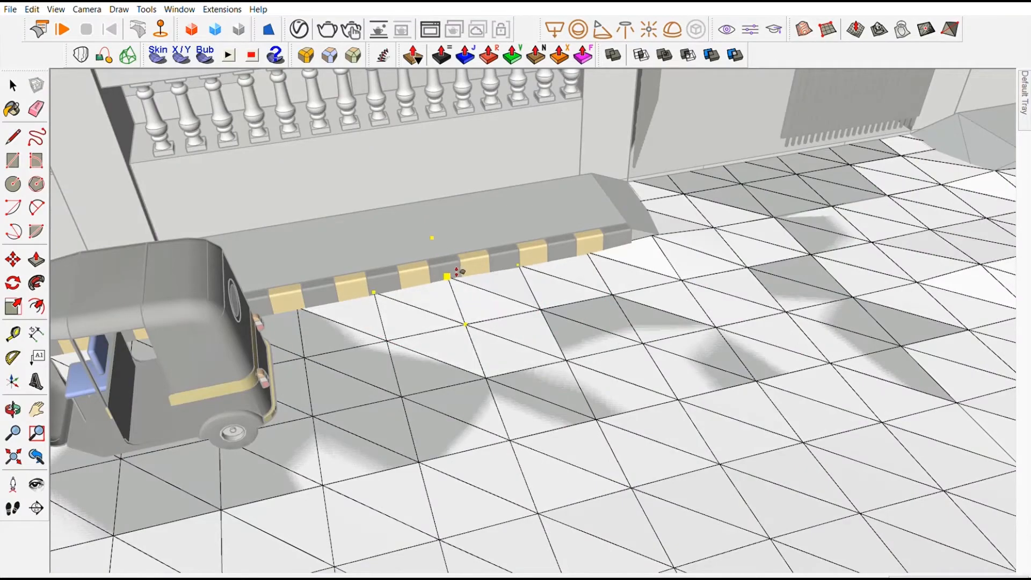
left_click(456, 273)
Adjust the road mesh with Smoove beside the curb, just behind the auto rickshaw
scroll(456, 273, "down", 3)
middle_click_drag(607, 280, 476, 270)
middle_click_drag(537, 371, 461, 295)
scroll(483, 269, "up", 3)
middle_click_drag(580, 280, 544, 412, "shift")
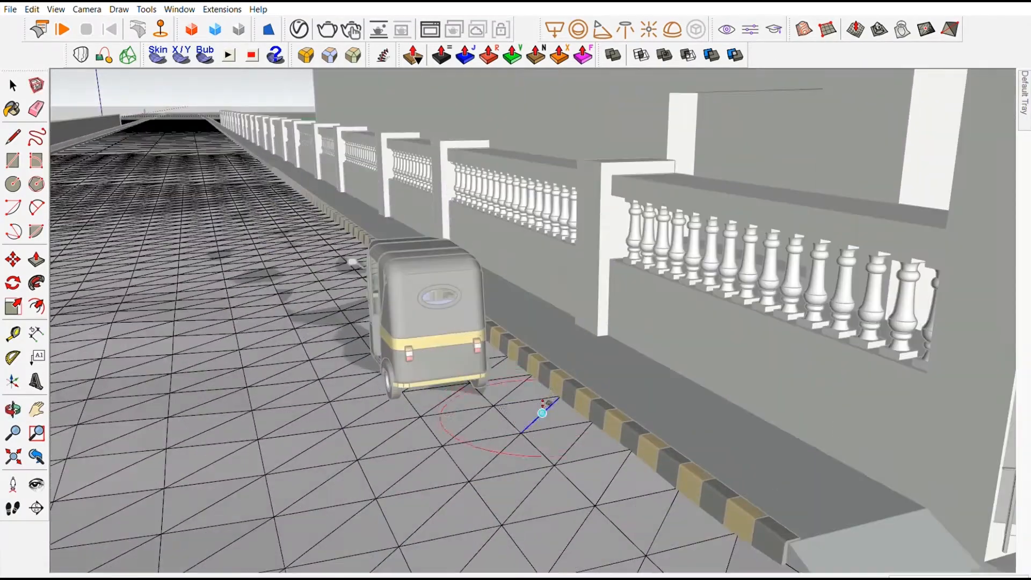
left_click(542, 386)
Raise a broad area of the road surface with Smoove in front of the balustrade wall past the gate
scroll(541, 378, "down", 4)
middle_click_drag(526, 358, 574, 352)
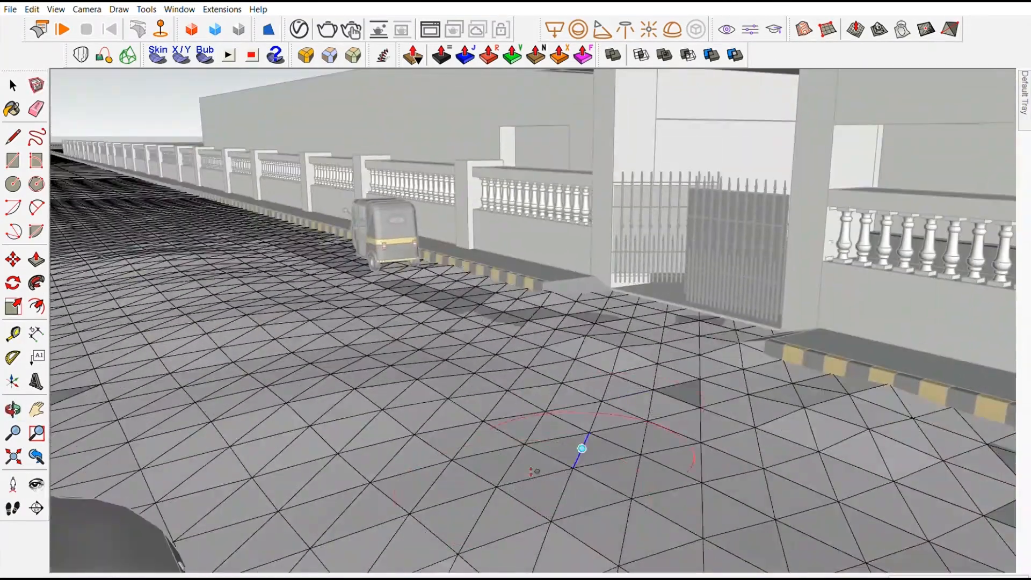
scroll(582, 449, "down", 3)
scroll(636, 429, "up", 2)
left_click(673, 412)
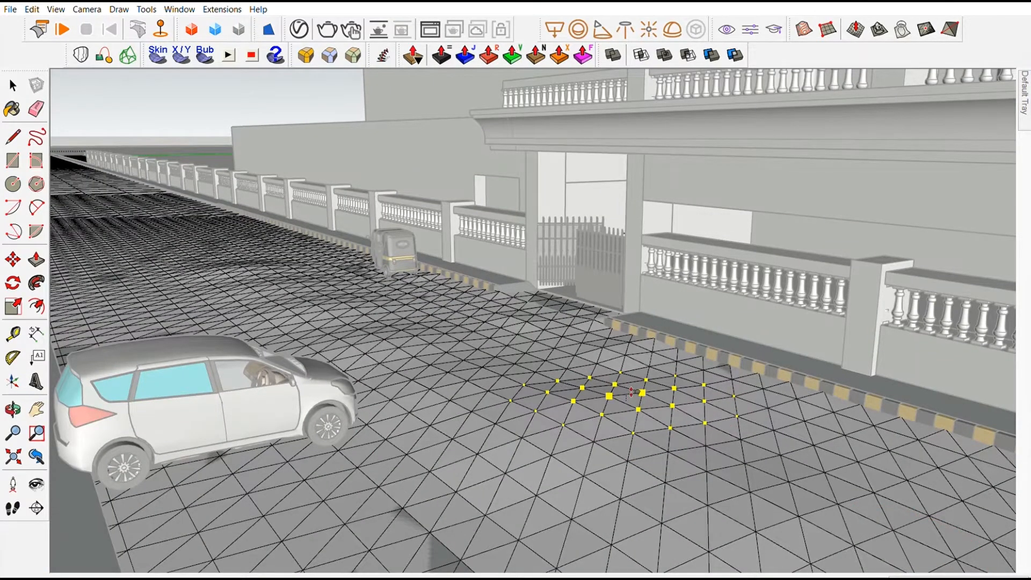
left_click(779, 465)
Raise the road mesh edge vertices to meet the striped curb beyond the gate, near the balustrade pillar
middle_click_drag(661, 311, 526, 272, "shift")
middle_click_drag(682, 346, 669, 358)
scroll(667, 364, "up", 3)
left_click(670, 367)
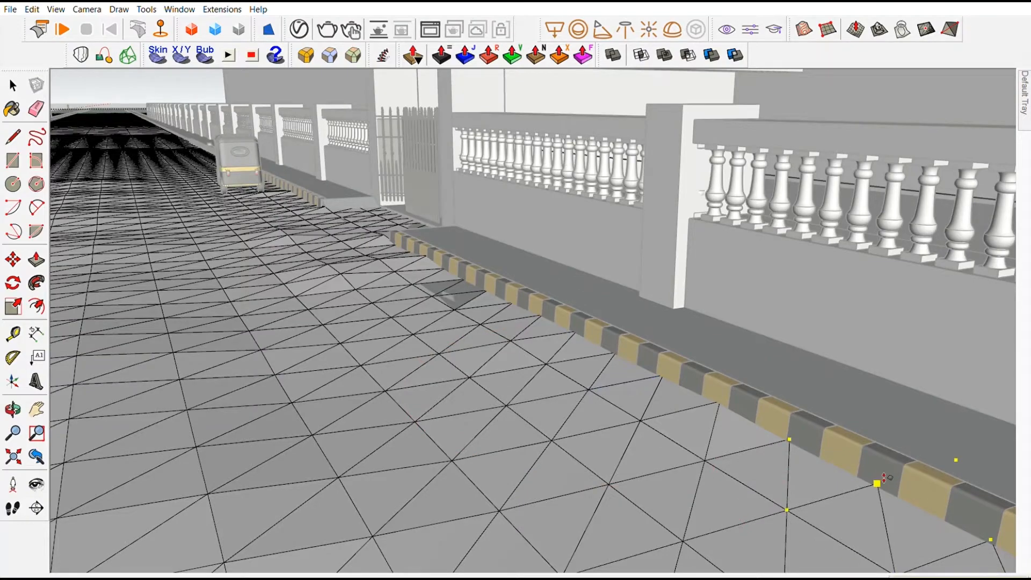
scroll(731, 373, "down", 2)
middle_click_drag(710, 410, 639, 362, "shift")
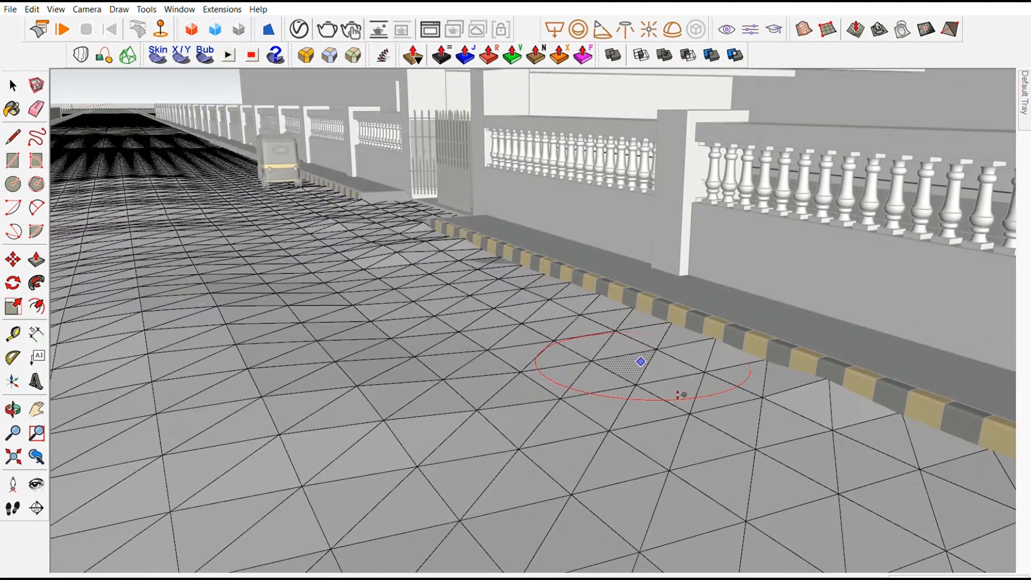
Continue raising the road surface and edge vertices further along the striped curb past the pillar, and finish the Smoove edit
scroll(642, 365, "down", 2)
left_click(659, 397)
middle_click_drag(658, 402, 631, 255, "shift")
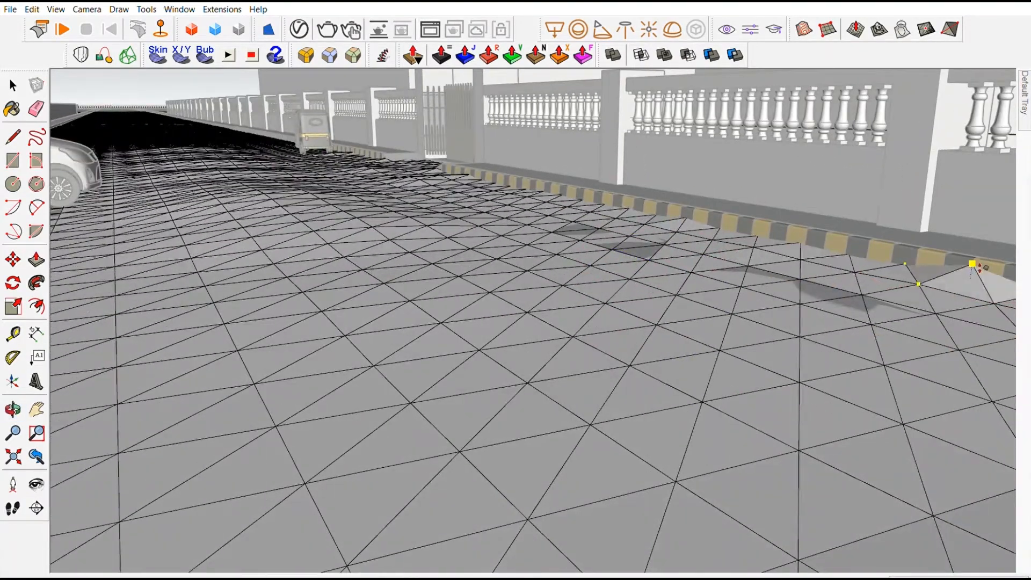
middle_click_drag(391, 253, 416, 346, "shift")
middle_click_drag(411, 285, 558, 407, "shift")
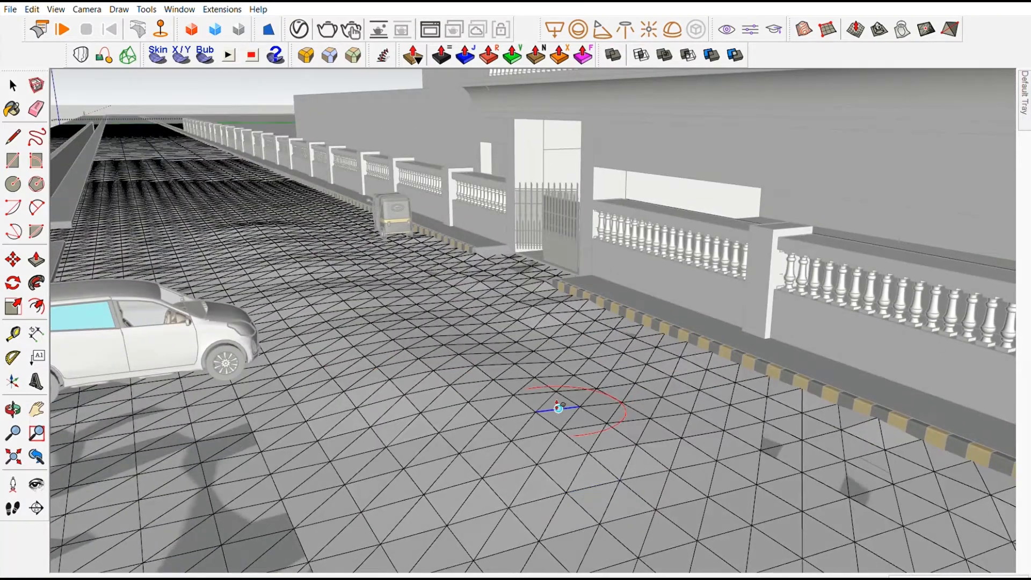
middle_click_drag(418, 344, 478, 368, "shift")
middle_click_drag(478, 368, 571, 341)
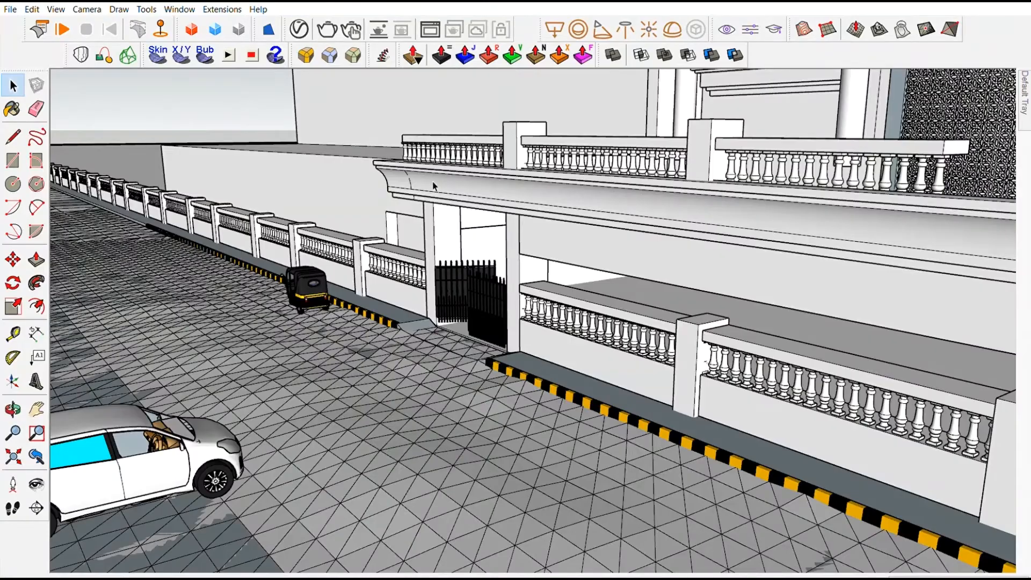
Examine the reshaped road mesh along the whole street, both fences and the gates
scroll(447, 199, "down", 7)
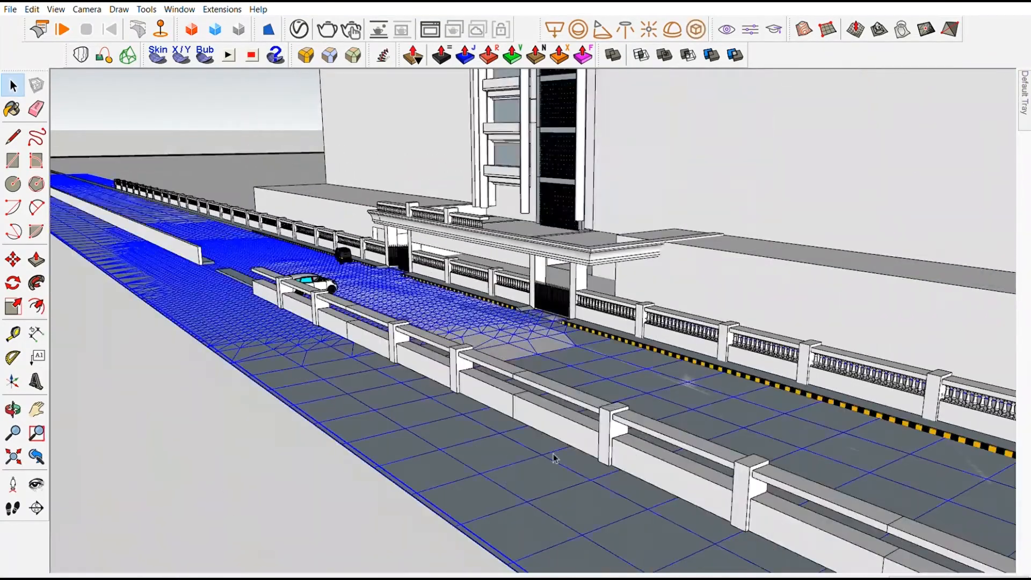
scroll(511, 465, "up", 3)
left_click(413, 492)
scroll(416, 446, "down", 8)
left_click(513, 438)
scroll(346, 303, "up", 7)
mouse_move(354, 263)
middle_mouse_down()
mouse_move(300, 248)
mouse_move(900, 364)
mouse_move(752, 323)
middle_mouse_up()
scroll(741, 419, "down", 4)
middle_click_drag(741, 419, 893, 288)
scroll(790, 285, "up", 6)
mouse_move(751, 301)
middle_mouse_down()
mouse_move(645, 370)
mouse_move(525, 387)
mouse_move(585, 384)
mouse_move(483, 323)
middle_mouse_up()
scroll(524, 387, "down", 4)
scroll(210, 423, "up", 4)
mouse_move(210, 423)
middle_mouse_down()
mouse_move(771, 371)
mouse_move(706, 316)
mouse_move(336, 366)
mouse_move(451, 391)
mouse_move(335, 352)
mouse_move(573, 273)
middle_mouse_up()
scroll(771, 371, "down", 5)
scroll(336, 366, "up", 4)
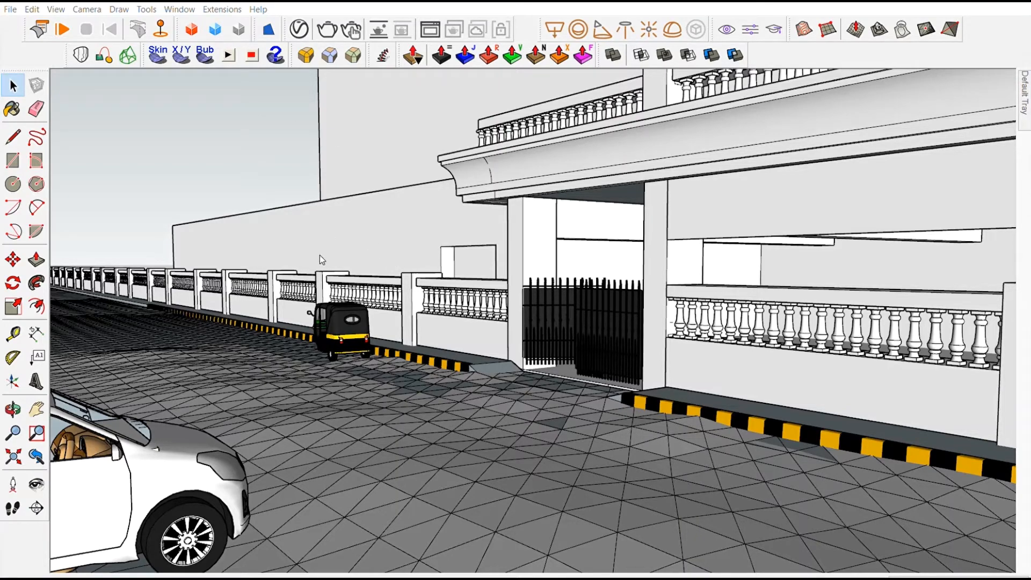
Paste the globe lamp and place it on top of the fence pillar beyond the first gate
middle_click_drag(842, 293, 488, 349)
key("ctrl+v")
middle_click_drag(632, 347, 553, 459)
scroll(553, 459, "up", 2)
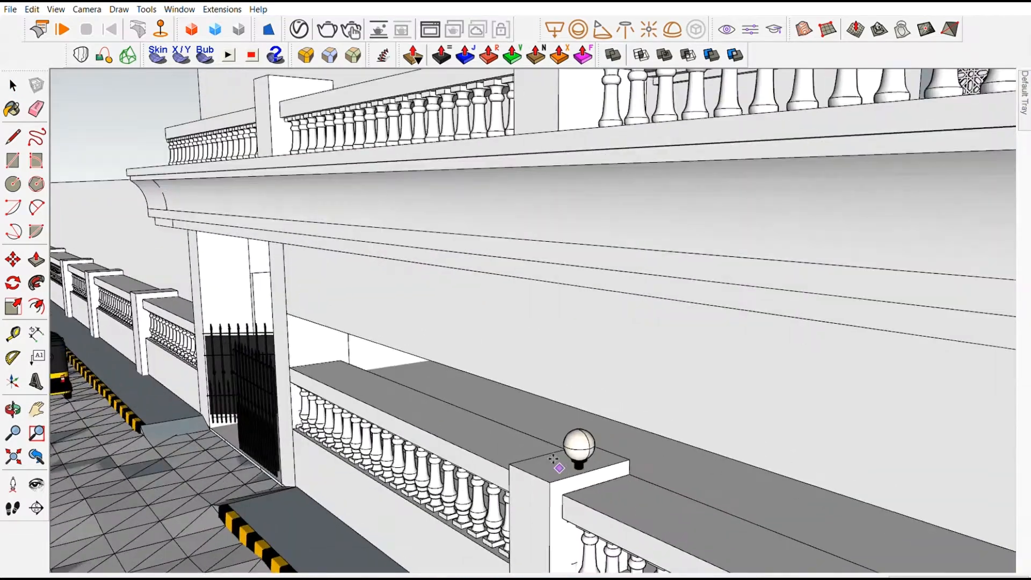
left_click(542, 456)
Copy the globe lamp onto the other pillar between the two gates and the first pillar past the second gate
scroll(553, 375, "down", 2)
middle_click_drag(553, 375, 657, 390)
left_click(666, 393)
key("ctrl")
left_click(338, 304)
left_click(337, 304)
key("ctrl")
scroll(337, 306, "down", 5)
scroll(439, 329, "down", 2)
left_click(817, 436)
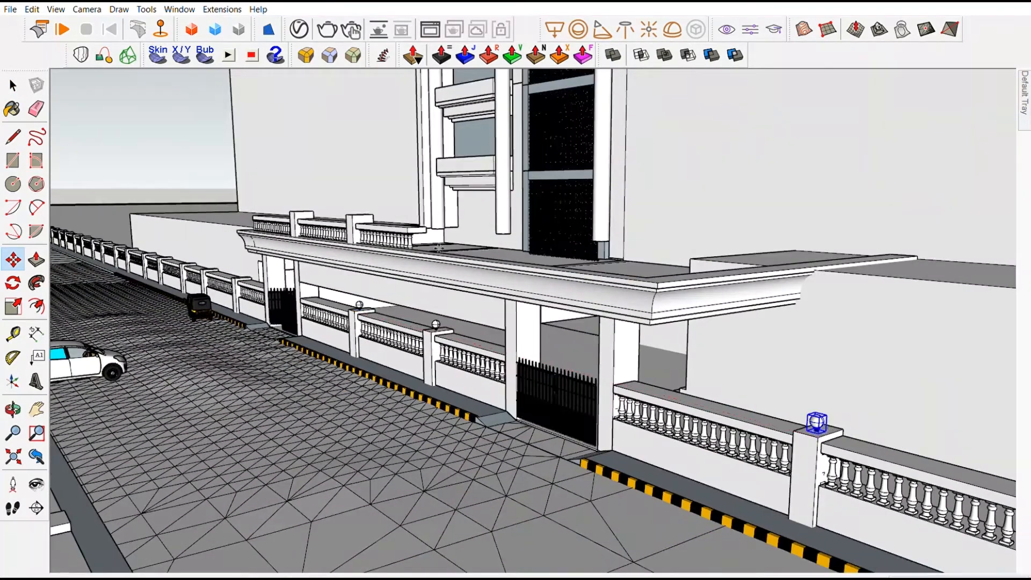
Copy the globe lamp onto the following fence pillars beyond the second gate
scroll(439, 248, "down", 3)
left_click(684, 369)
key("ctrl")
left_click(869, 415)
scroll(527, 280, "down", 3)
left_click(749, 360)
key("ctrl")
left_click(869, 382)
key("ctrl")
left_click(923, 363)
Copy a globe lamp onto the fence pillar beside the auto rickshaw, on the other side of the first gate
scroll(199, 199, "up", 5)
scroll(788, 476, "up", 3)
left_click(800, 473)
key("ctrl")
left_click(325, 324)
middle_click_drag(304, 322, 428, 365, "shift")
left_click(620, 425)
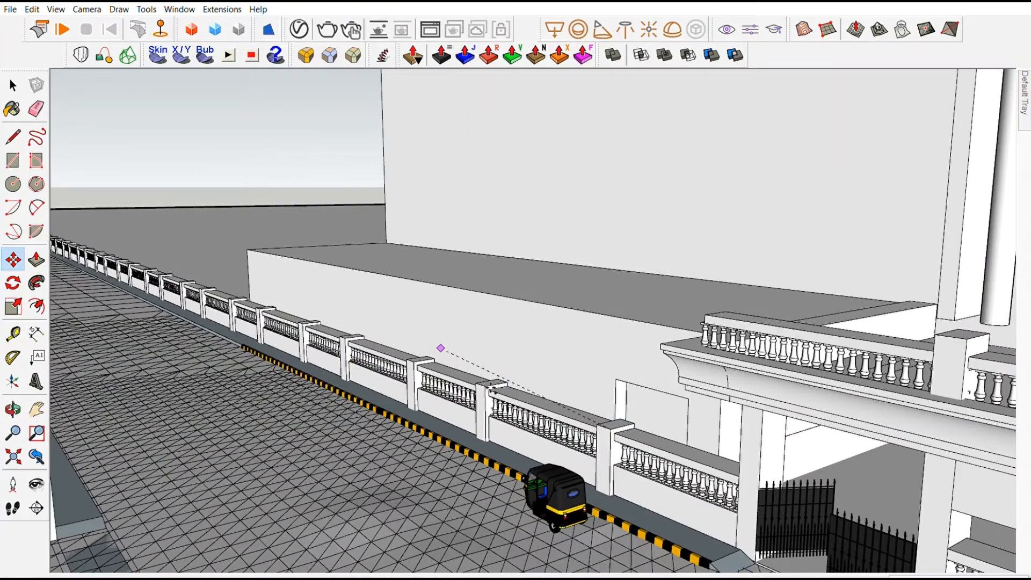
Copy the globe lamp onto the next three fence pillars down the road from the auto rickshaw
key("ctrl")
left_click(488, 385)
left_click(488, 385)
key("ctrl")
left_click(415, 360)
left_click(415, 360)
key("ctrl")
left_click(346, 338)
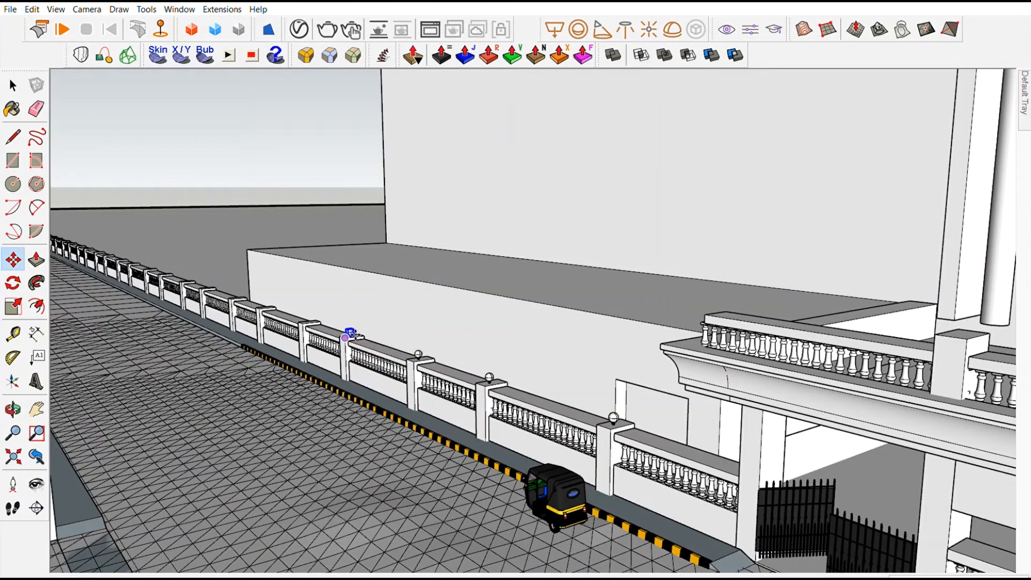
key("Escape")
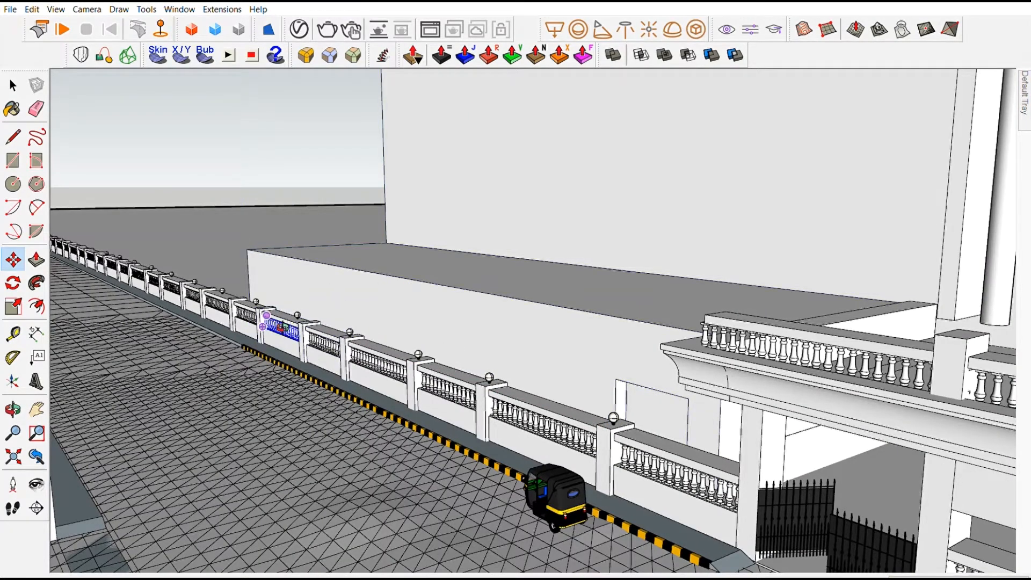
Continue copying the globe lamp onto the more distant pillars of the same fence
middle_click_drag(343, 322, 384, 358)
key("space")
left_click(431, 374)
key("m")
left_click(428, 382)
key("ctrl")
left_click(344, 340)
left_click(344, 339)
left_click(289, 315)
left_click(231, 288)
key("space")
left_click(363, 277)
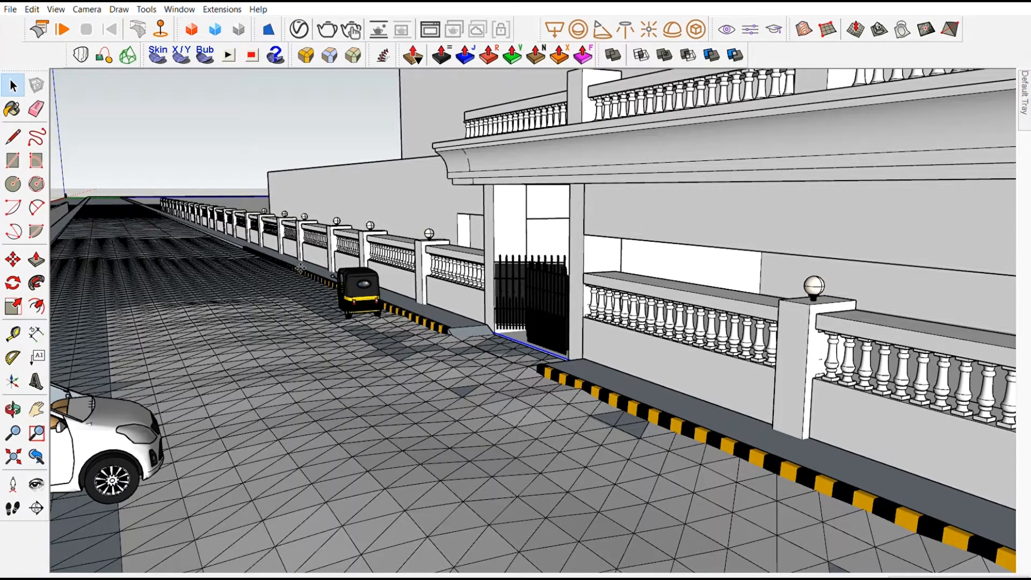
Paste the green wheeled bin and move it onto the road surface beside the striped curb, beyond the auto rickshaw
key("ctrl+v")
left_click(289, 288)
key("m")
middle_click_drag(299, 276, 558, 384, "shift")
scroll(387, 360, "up", 6)
scroll(494, 384, "up", 5)
left_click(496, 398)
left_click(499, 370)
scroll(509, 375, "down", 5)
scroll(596, 400, "up", 6)
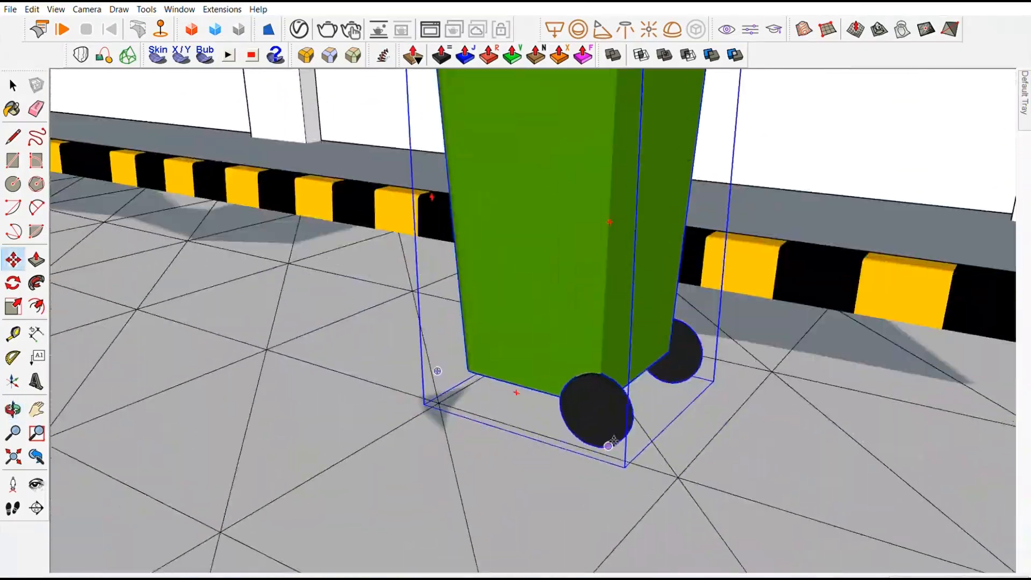
Copy the green bin next to the first one and rotate the copy slightly
left_click(610, 442, "ctrl")
left_click(127, 363)
middle_click_drag(127, 363, 177, 360)
key("q")
left_click(297, 312)
left_click(363, 326)
left_click(419, 267)
key("space")
Examine the placement of the bins and pillar lamps along the street from above
scroll(386, 338, "down", 8)
mouse_move(387, 338)
middle_mouse_down()
mouse_move(334, 322)
mouse_move(353, 311)
mouse_move(385, 343)
middle_mouse_up()
scroll(334, 322, "down", 4)
scroll(386, 250, "up", 3)
scroll(386, 250, "down", 4)
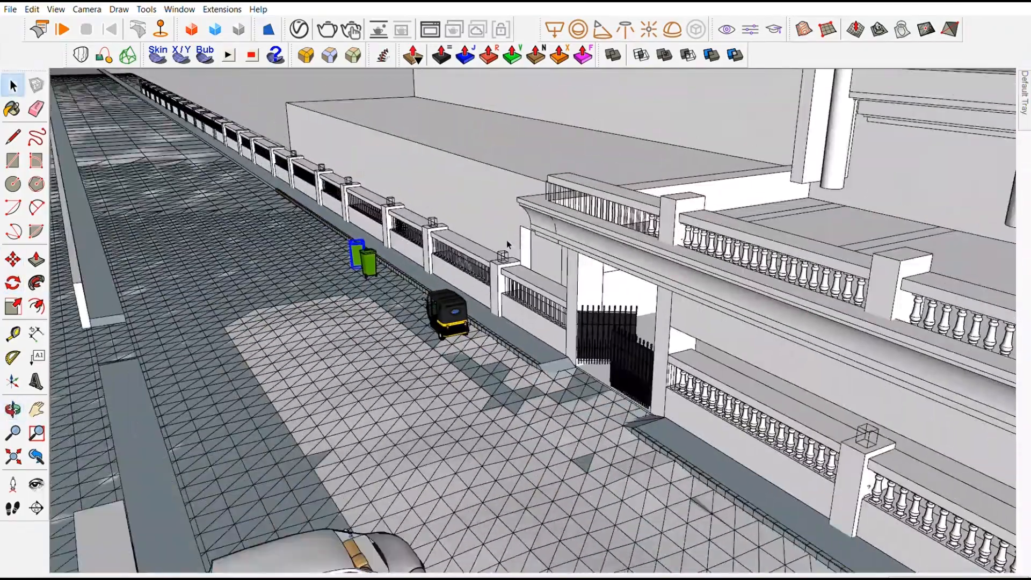
scroll(507, 239, "down", 4)
left_click(507, 240)
middle_click_drag(507, 239, 426, 178, "shift")
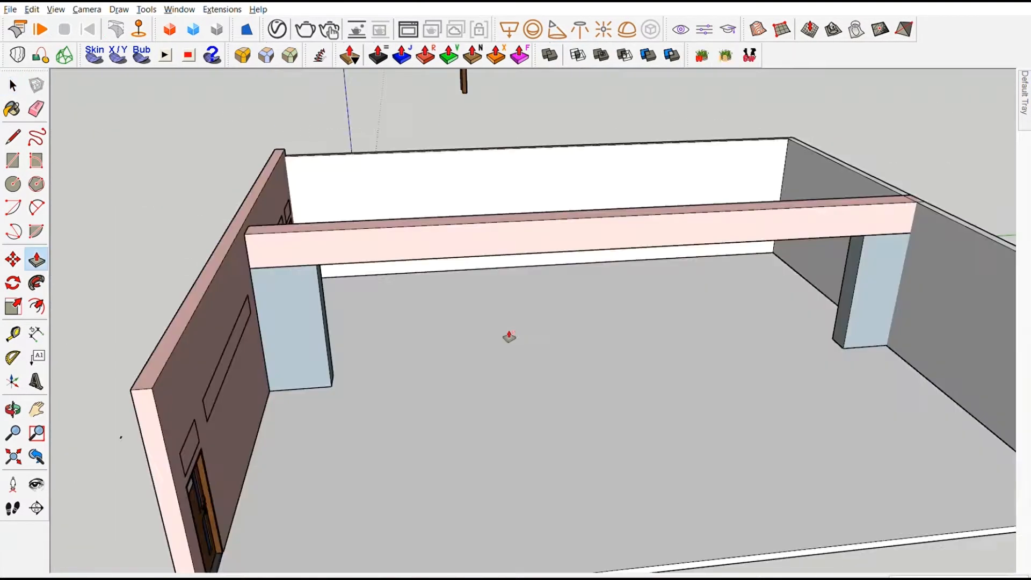
Examine the hall model with its beam, columns and side walls from inside and outside
middle_click_drag(507, 338, 530, 176)
scroll(530, 176, "down", 10)
key("p")
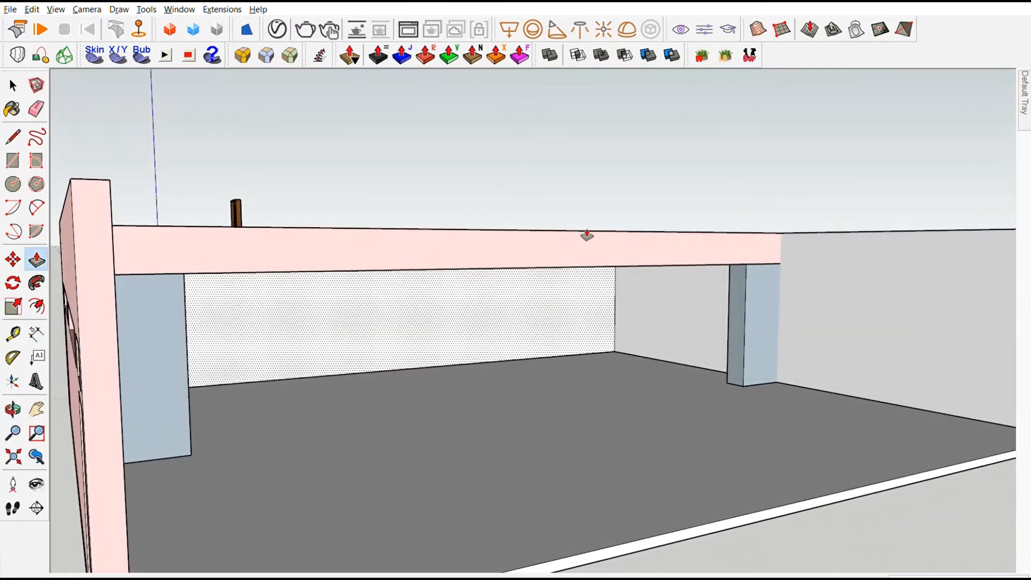
middle_click_drag(394, 345, 394, 327)
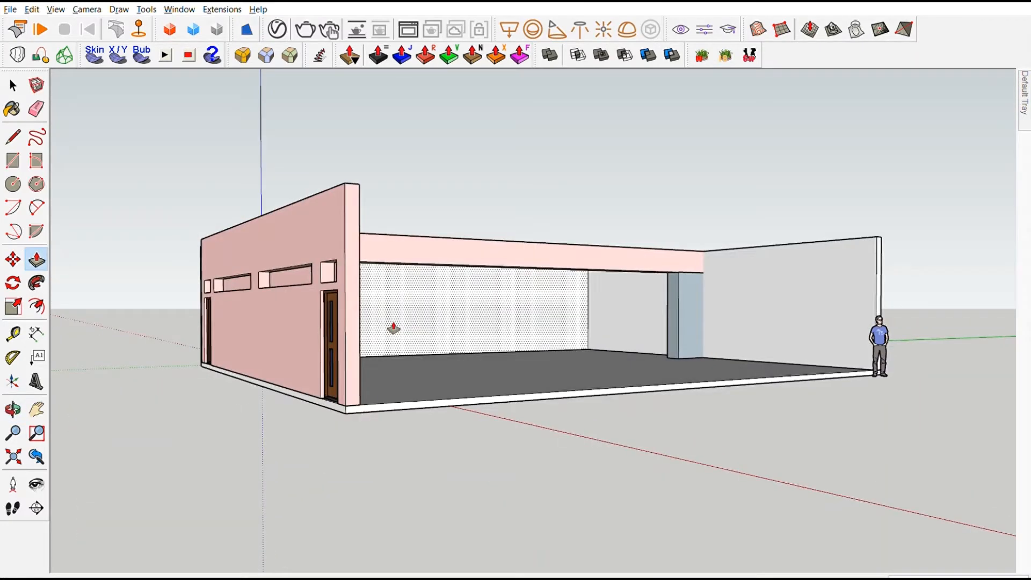
scroll(400, 323, "up", 4)
middle_click_drag(730, 301, 387, 317, "shift")
middle_click_drag(562, 336, 619, 353)
scroll(619, 352, "up", 3)
middle_click_drag(718, 384, 510, 419)
Draw a horizontal line across the side wall's inner face from its open end to the column
key("l")
left_click(499, 531)
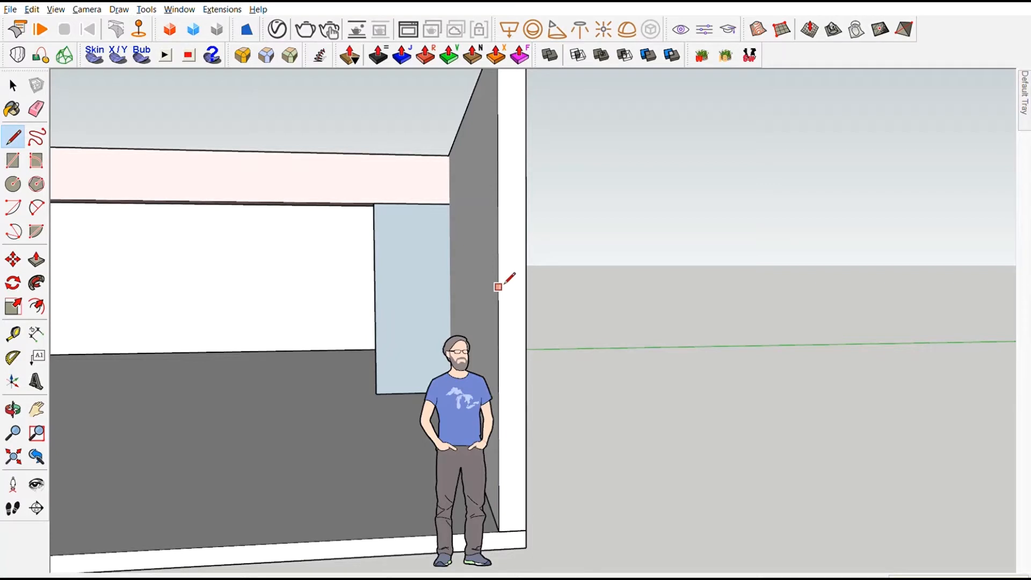
mouse_move(497, 491)
middle_mouse_down()
mouse_move(477, 439)
mouse_move(451, 430)
middle_mouse_up()
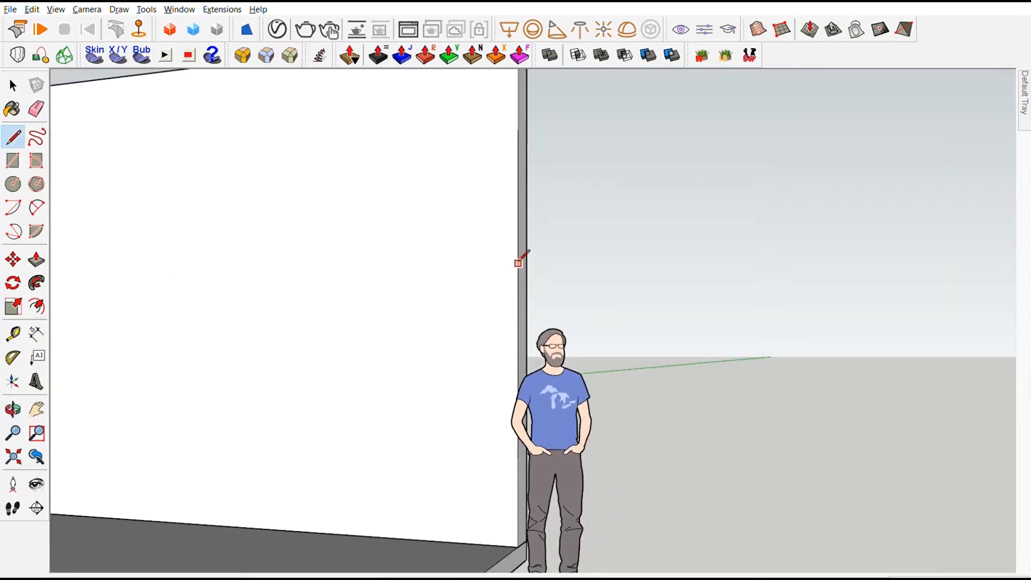
middle_click_drag(519, 290, 675, 398)
middle_click_drag(514, 376, 314, 377)
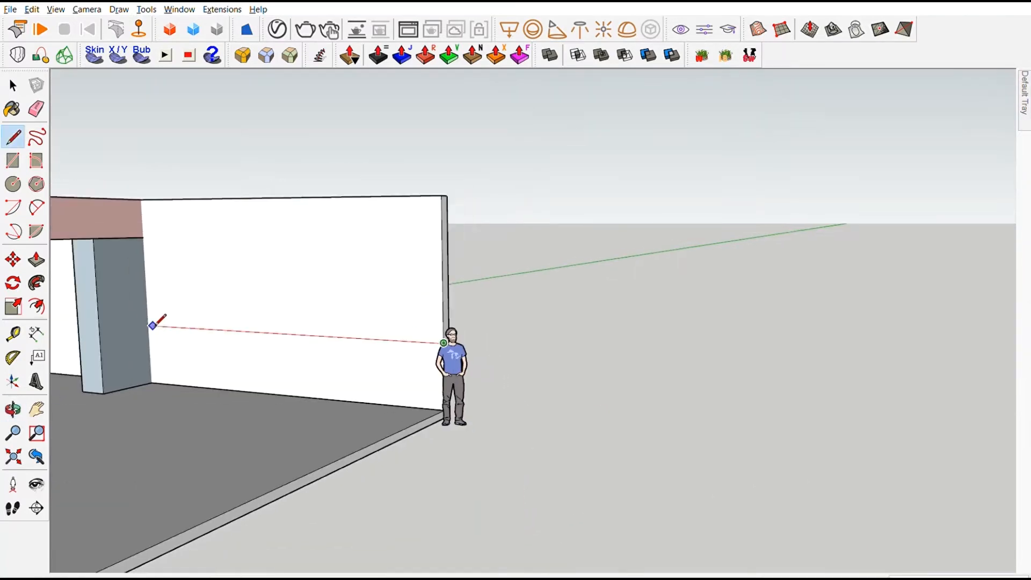
left_click(149, 325)
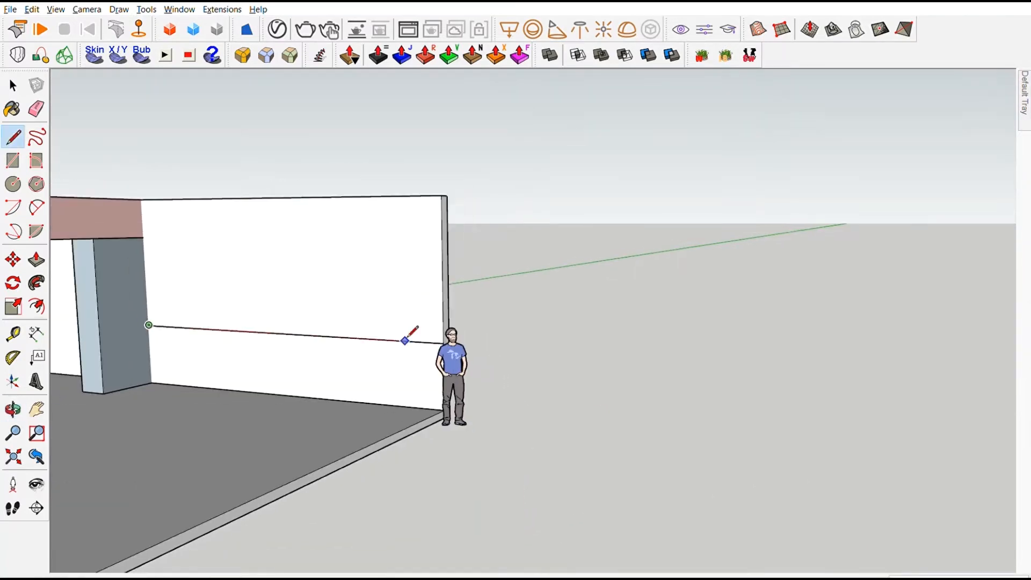
Draw a long window rectangle upwards from the line, and separate a narrow strip at the wall's open end with a vertical line
key("r")
left_click(148, 325)
left_click(442, 269)
scroll(442, 270, "up", 2)
key("l")
left_click(437, 360)
left_click(436, 267)
Push the window rectangle through the full wall thickness to cut the opening
key("p")
left_click(410, 323)
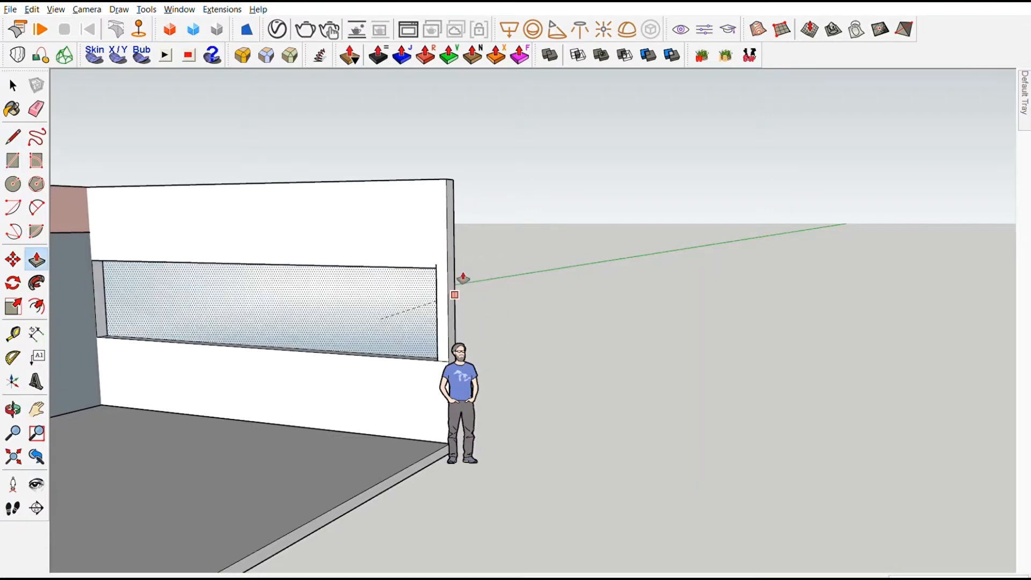
left_click(456, 282)
scroll(387, 267, "up", 3)
middle_click_drag(387, 274, 406, 209)
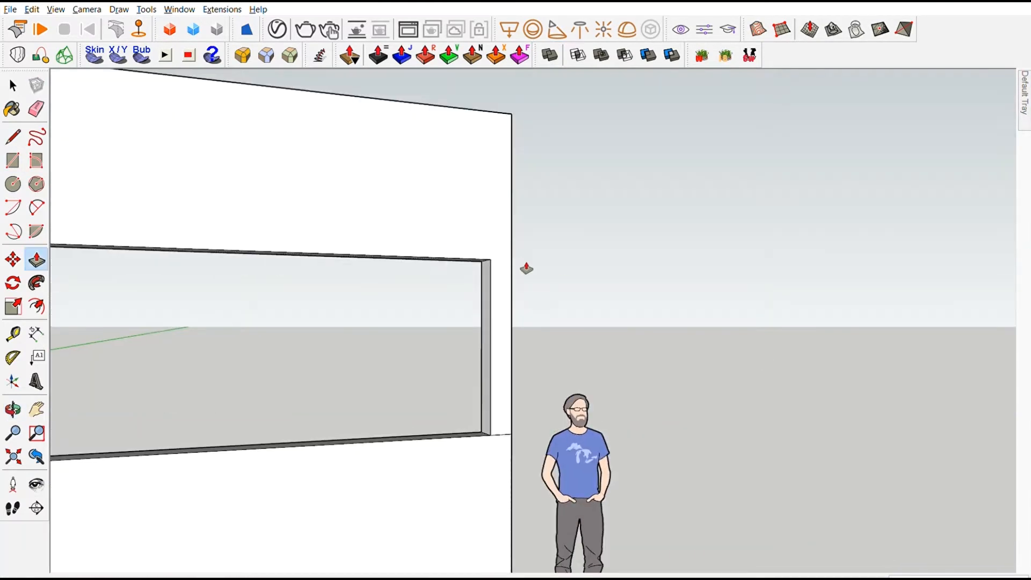
Place guide lines along the window's lower and upper edges, extending across the side wall beyond the column
middle_click_drag(527, 267, 351, 311)
scroll(453, 288, "up", 4)
key("space")
scroll(684, 229, "down", 3)
scroll(310, 294, "up", 3)
mouse_move(282, 301)
middle_mouse_down()
mouse_move(310, 295)
mouse_move(301, 295)
middle_mouse_up()
left_click(13, 333)
double_click(684, 346)
scroll(684, 346, "up", 1)
middle_click_drag(596, 311, 714, 317)
key("r")
left_click(474, 343)
key("Escape")
left_click(13, 333)
double_click(622, 235)
key("e")
Draw a second window rectangle between the two guides on the side wall section behind the column
key("r")
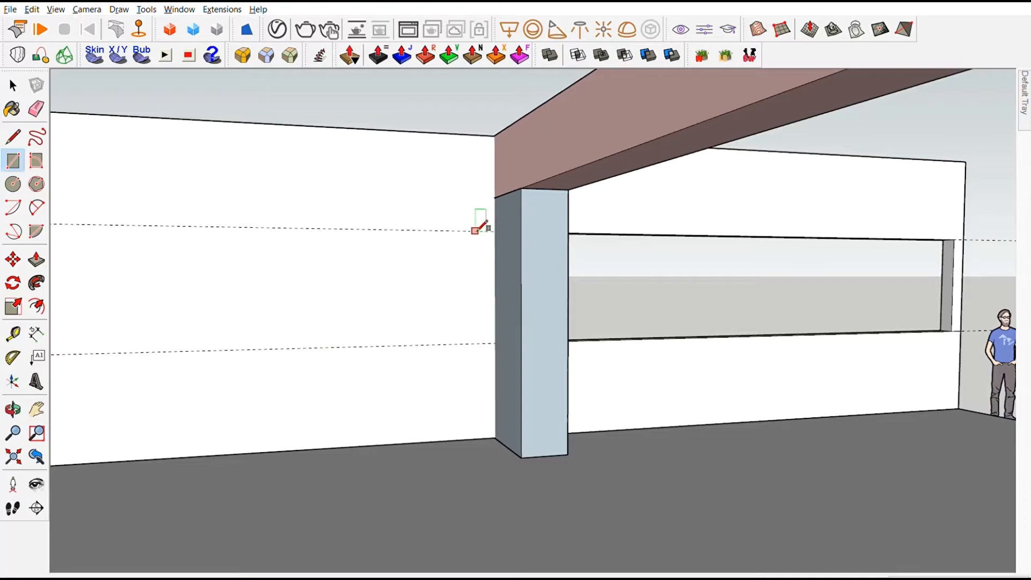
left_click(475, 230)
middle_click_drag(475, 230, 783, 212, "shift")
left_click(293, 336)
Push the second window rectangle through the full wall thickness to cut the opening
middle_click_drag(370, 349, 309, 357)
key("p")
left_click(577, 280)
middle_click_drag(617, 225, 661, 381)
scroll(661, 382, "down", 3)
left_click(594, 118)
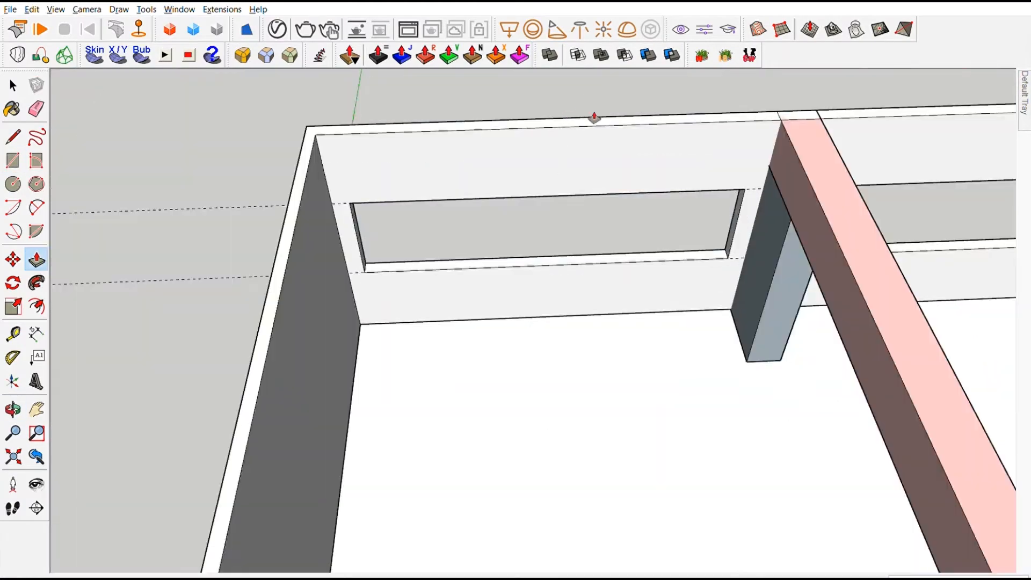
Delete the guide lines running along the side wall
middle_click_drag(795, 408, 845, 269)
key("space")
left_click(753, 180)
left_click(754, 157)
left_click(747, 300, "shift")
key("Delete")
scroll(777, 161, "down", 2)
middle_click_drag(849, 108, 778, 122)
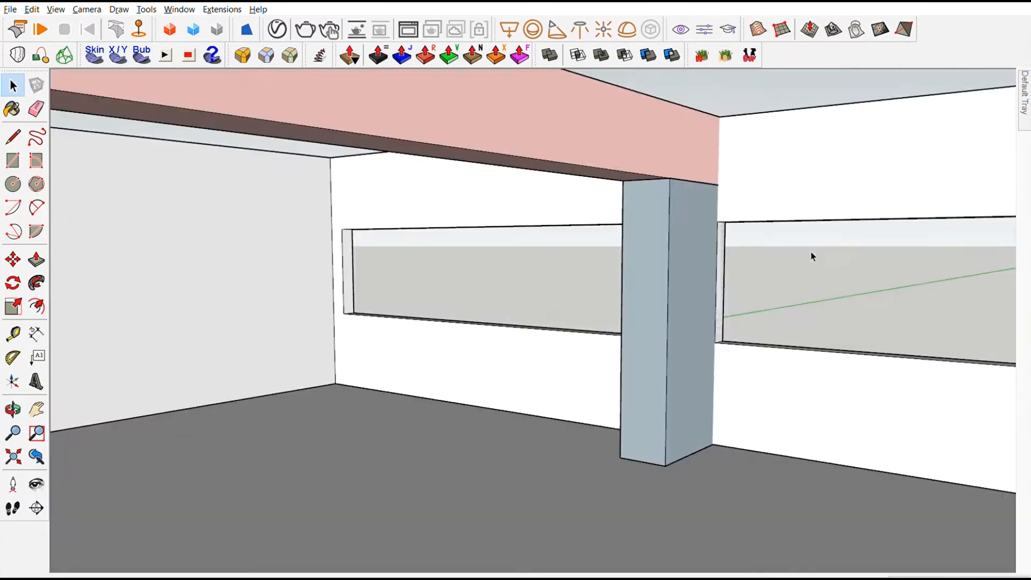
Examine the hall with its beam, columns and window openings from inside and from above
scroll(773, 241, "up", 2)
key("p")
key("space")
scroll(636, 308, "down", 5)
middle_click_drag(636, 309, 453, 289)
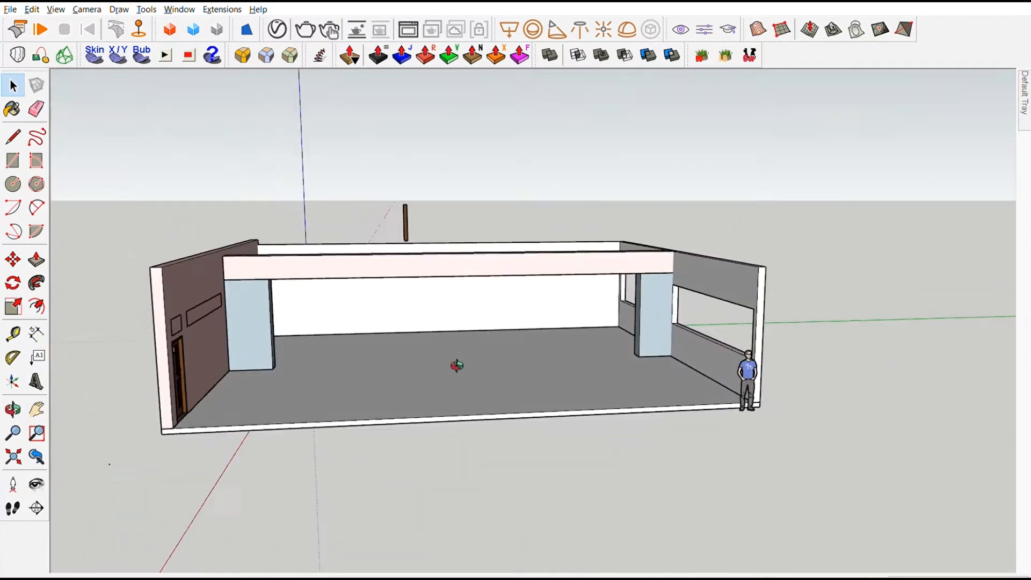
scroll(403, 340, "up", 3)
scroll(434, 351, "down", 3)
middle_click_drag(306, 370, 462, 483)
scroll(527, 337, "up", 4)
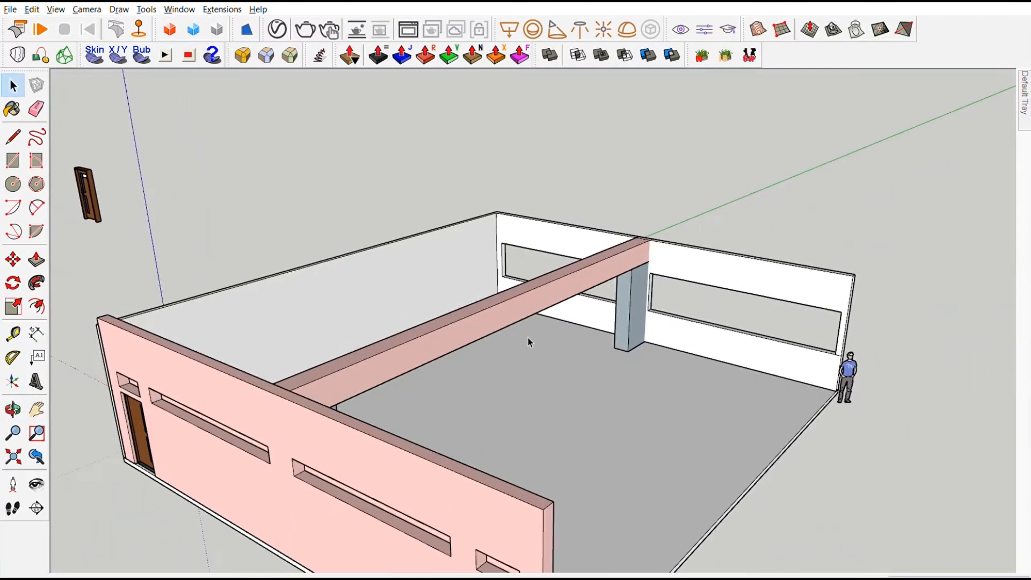
key("l")
left_click(473, 339)
key("space")
Pull the main beam's underside down slightly so the beam overlaps the tops of the columns
middle_click_drag(505, 344, 497, 236)
double_click(611, 156)
key("p")
left_click(614, 166)
key("space")
scroll(572, 258, "down", 5)
scroll(572, 258, "down", 5)
Copy the main beam and rotate the copy perpendicular to the original
left_click(363, 289)
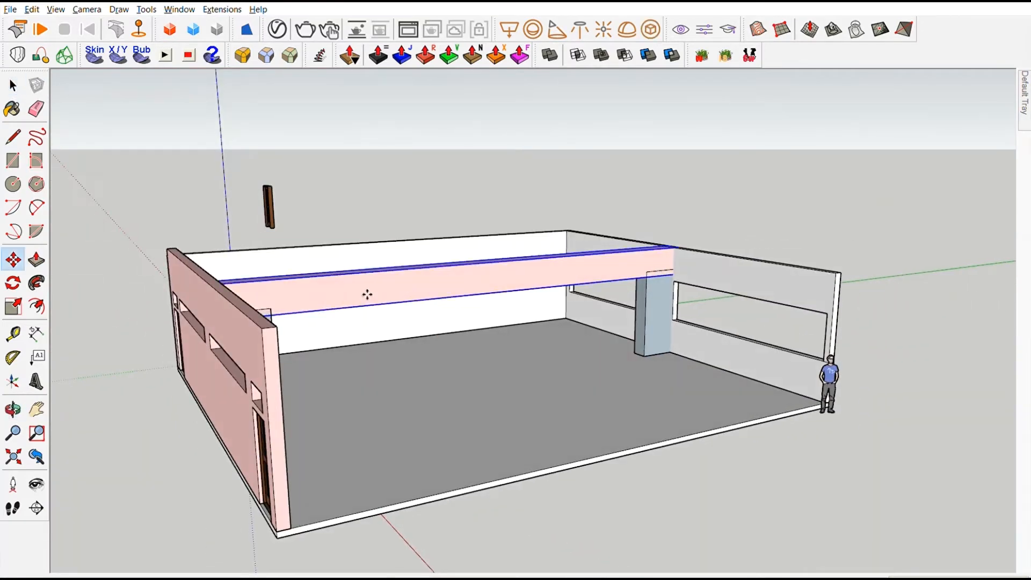
scroll(344, 322, "up", 3)
key("m")
middle_click_drag(496, 388, 322, 462)
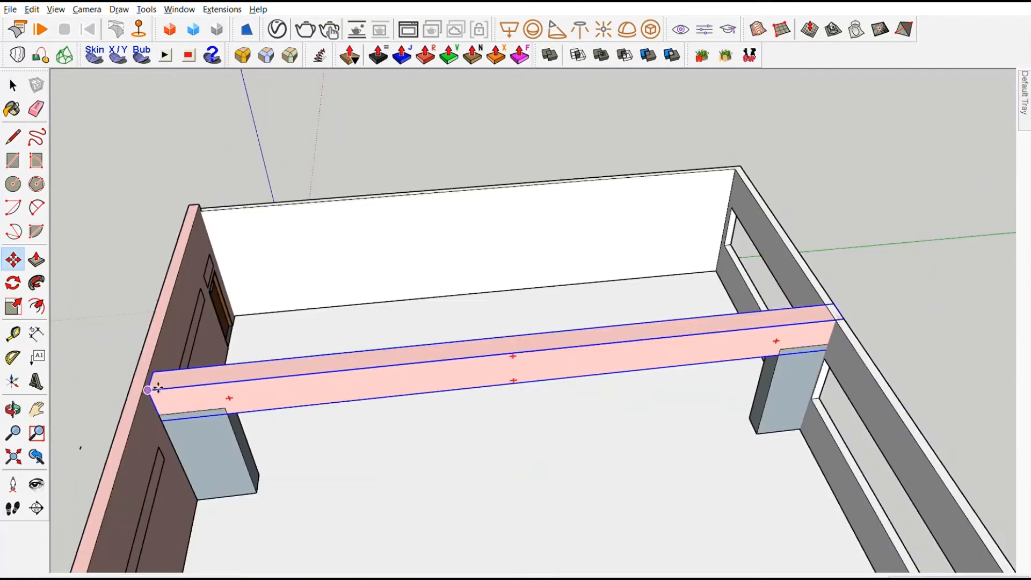
left_click(149, 389)
key("ctrl")
left_click(417, 362)
key("q")
left_click(417, 362)
left_click(481, 356)
left_click(408, 163)
Move the rotated beam into place so it crosses the main beam from back to front
key("m")
middle_click_drag(411, 344, 486, 376)
left_click(254, 128)
left_click(357, 233)
scroll(360, 231, "down", 4)
middle_click_drag(376, 323, 394, 274)
scroll(399, 271, "up", 3)
middle_click_drag(500, 271, 456, 145)
Reduce the cross beam's depth so its underside sits slightly above the main beam's underside
key("space")
double_click(327, 313)
key("p")
key("l")
key("p")
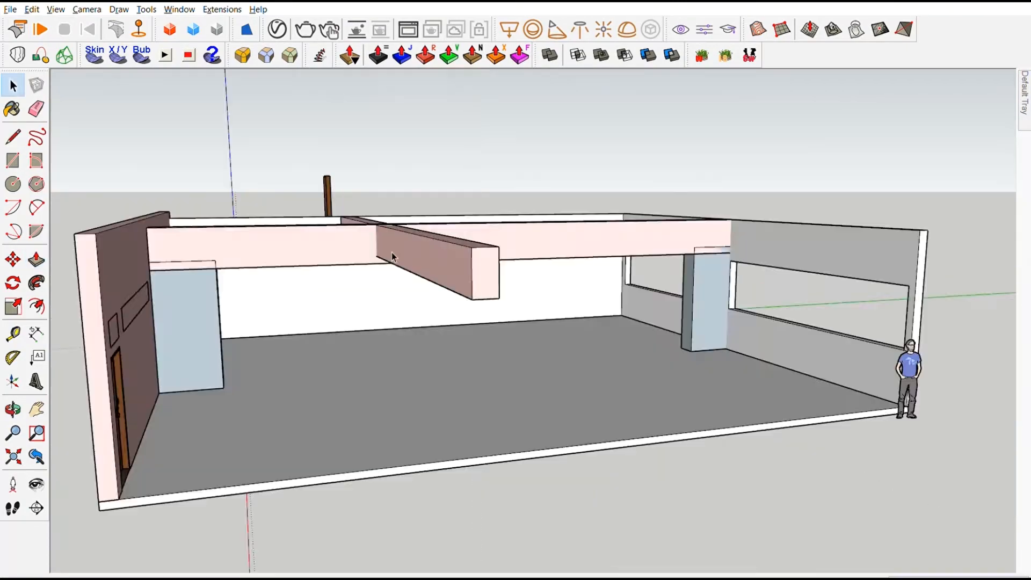
Copy the cross beam along the main beam towards the side wall with the windows
middle_click_drag(392, 253, 371, 317)
scroll(322, 276, "down", 3)
scroll(322, 277, "up", 4)
left_click(371, 317)
key("m")
scroll(115, 293, "up", 4)
left_click(132, 288)
key("ctrl")
scroll(134, 293, "down", 2)
left_click(608, 214)
scroll(484, 225, "down", 6)
Place another copy of the cross beam along the main beam to make three cross beams
middle_click_drag(376, 236, 338, 249)
middle_click_drag(593, 207, 467, 200, "shift")
scroll(492, 166, "up", 4)
scroll(467, 200, "up", 4)
middle_click_drag(499, 322, 424, 250, "shift")
left_click(417, 250)
key("ctrl")
middle_click_drag(608, 242, 639, 177)
left_click(611, 266)
key("space")
scroll(607, 269, "down", 6)
Shift one copied cross beam sideways along the main beam to adjust its position near the column
scroll(596, 185, "up", 5)
left_click(592, 177)
key("m")
left_click(578, 206)
left_click(626, 208)
key("space")
scroll(626, 208, "down", 8)
scroll(642, 171, "up", 4)
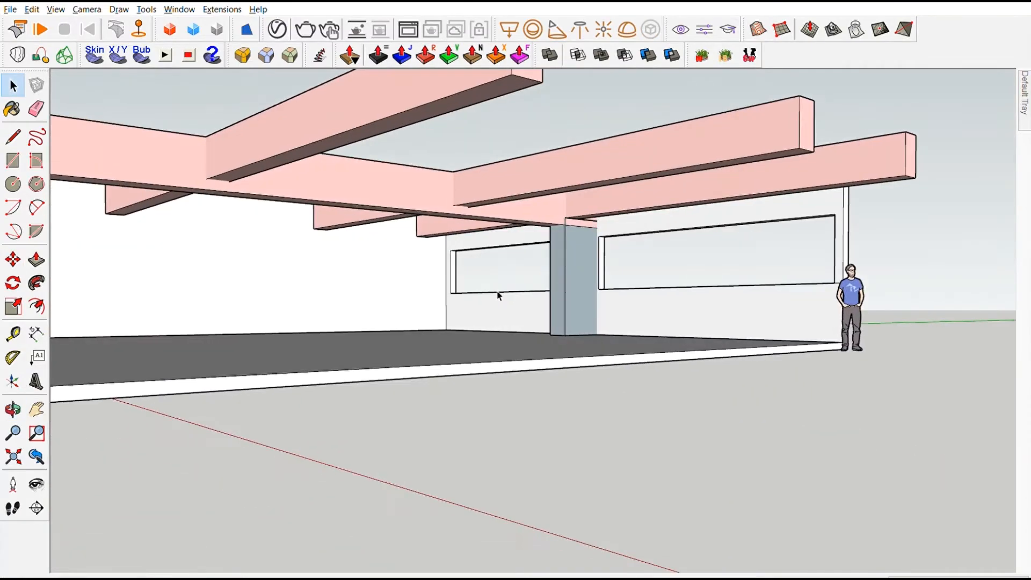
Copy the floor slab straight up onto the top of the walls as the hall's roof
scroll(497, 296, "down", 8)
middle_click_drag(462, 274, 320, 368)
left_click(322, 370)
key("m")
left_click(225, 400)
key("ctrl")
left_click(202, 194)
middle_click_drag(505, 209, 476, 141)
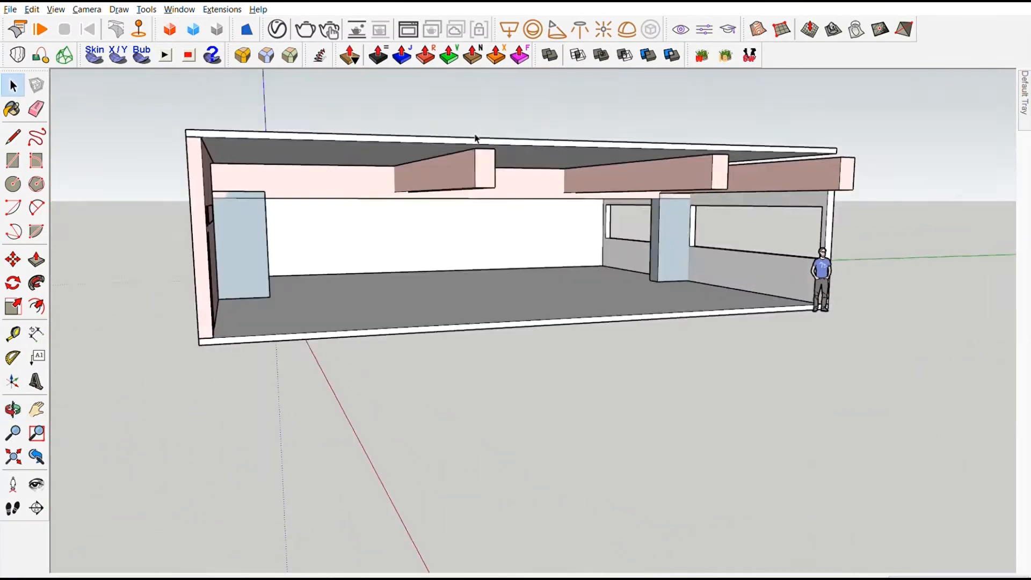
Select the three cross beams and move them up together against the roof slab's underside
middle_click_drag(559, 161, 511, 189)
left_click(511, 189)
left_click(709, 194, "shift")
left_click(853, 189, "shift")
scroll(736, 183, "up", 5)
middle_click_drag(853, 188, 666, 220)
key("m")
left_click(717, 209)
left_click(716, 188)
middle_click_drag(527, 242, 499, 263)
Push the main beam's end and the column's outer face back to the side wall's inner face
key("space")
double_click(769, 249)
key("p")
left_click(767, 226)
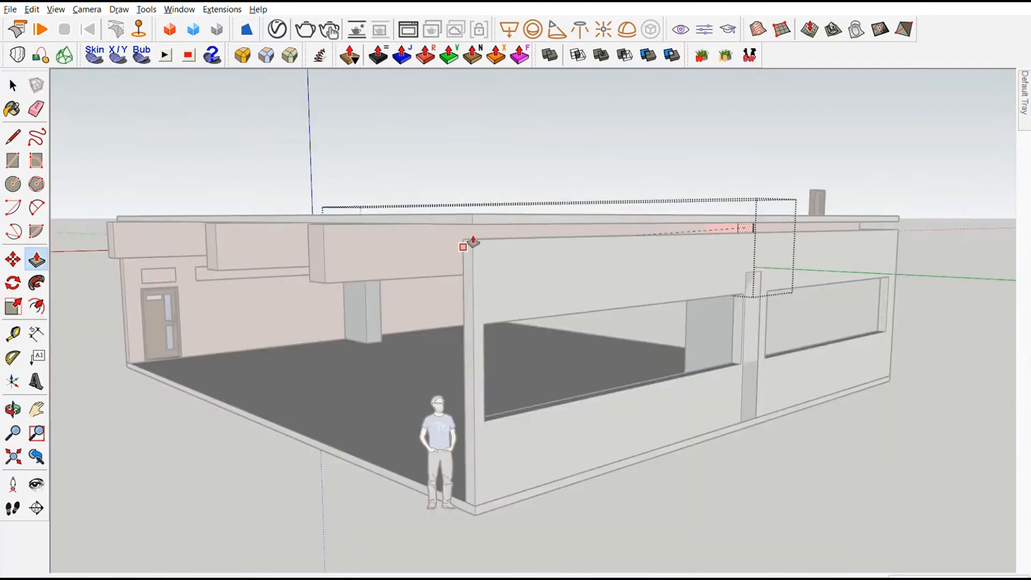
key("space")
double_click(672, 342)
key("p")
left_click(715, 323)
key("space")
Pull the top of the windowed side wall up to the roof slab's underside
middle_click_drag(690, 368, 720, 301)
double_click(728, 307)
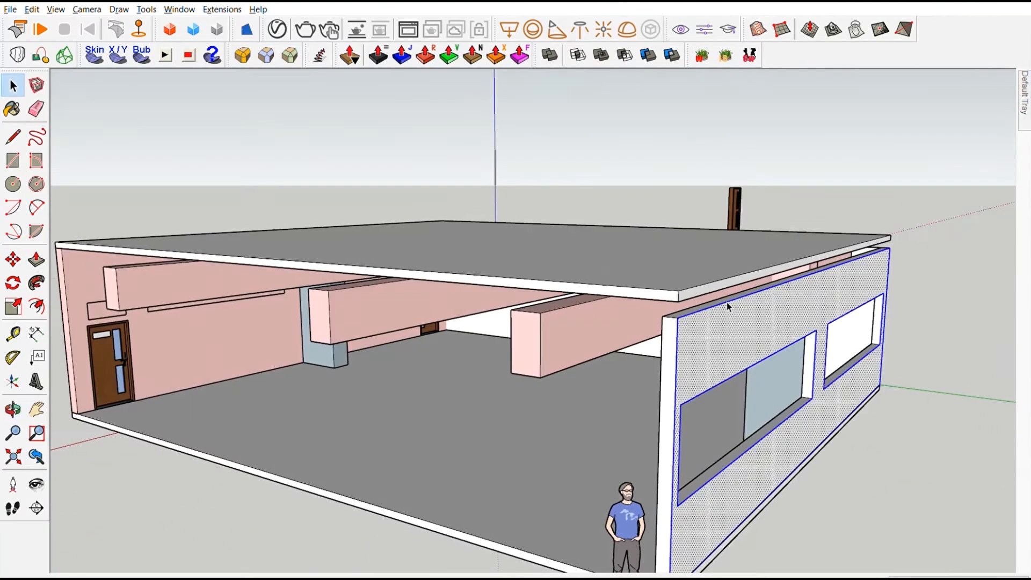
key("p")
scroll(731, 301, "up", 3)
left_click_drag(734, 293, 736, 282)
key("space")
scroll(715, 306, "down", 4)
triple_click(709, 314)
Push the front ends of all three cross beams back flush with the roof slab's front edge
middle_click_drag(644, 333, 645, 373)
double_click(644, 374)
key("p")
left_click_drag(647, 392, 618, 362)
key("space")
double_click(784, 352)
key("p")
left_click_drag(780, 361, 747, 333)
key("space")
scroll(857, 332, "up", 4)
double_click(854, 344)
key("p")
left_click_drag(852, 346, 780, 321)
key("space")
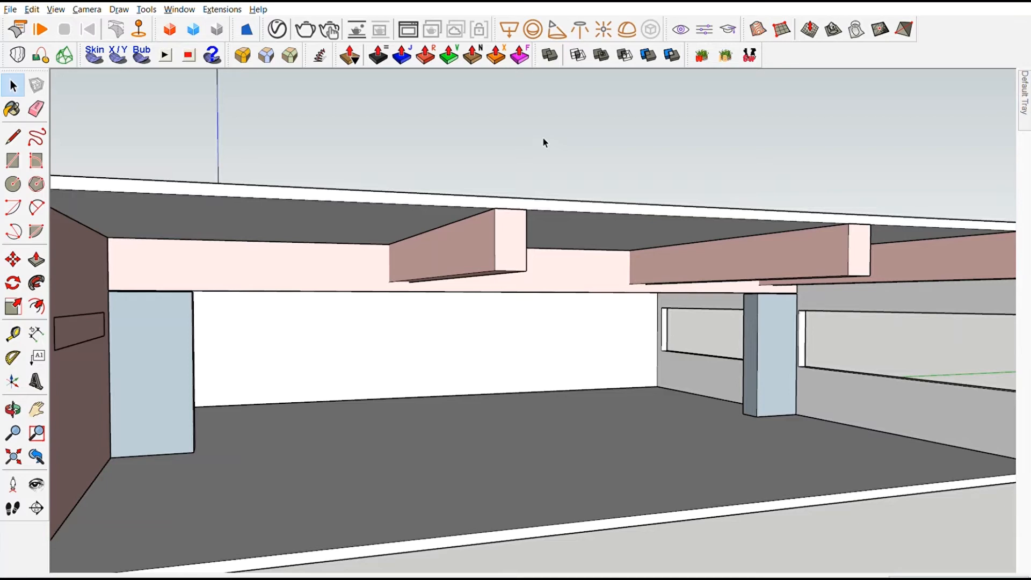
middle_click_drag(558, 295, 741, 362)
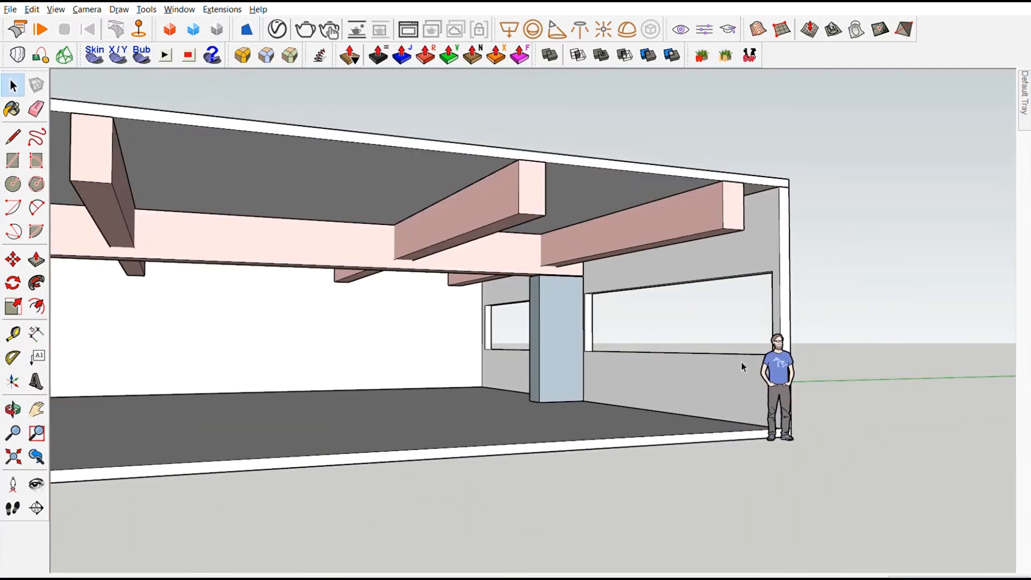
Move the scale figure onto the hall floor and try stacking it with a copy beneath the beams
scroll(794, 376, "up", 2)
left_click(811, 386)
key("m")
left_click(828, 446)
left_click(431, 454)
middle_click_drag(431, 453, 467, 438)
left_click(532, 471)
key("ctrl")
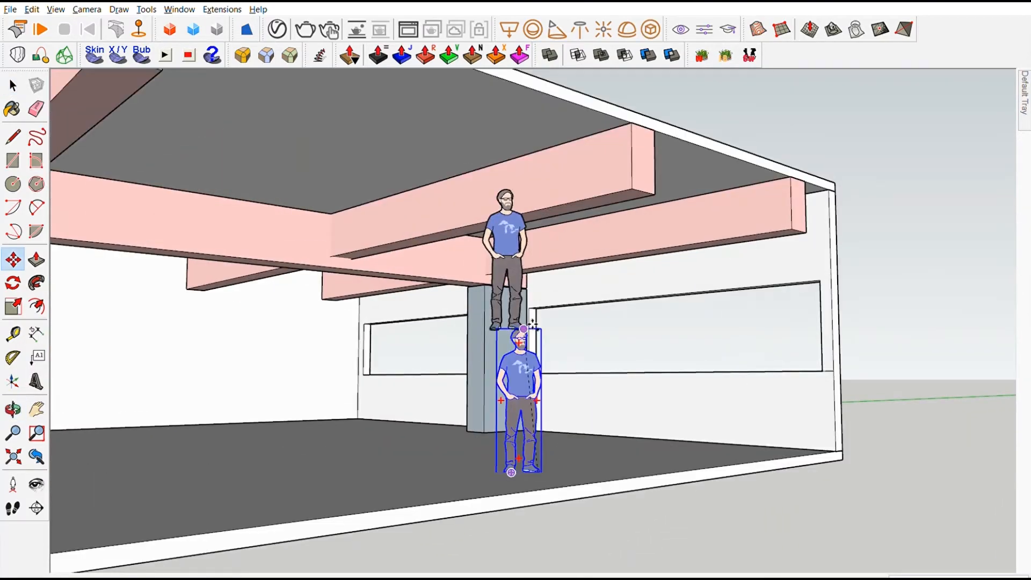
key("space")
left_click(728, 510)
scroll(743, 400, "down", 5)
scroll(662, 401, "up", 4)
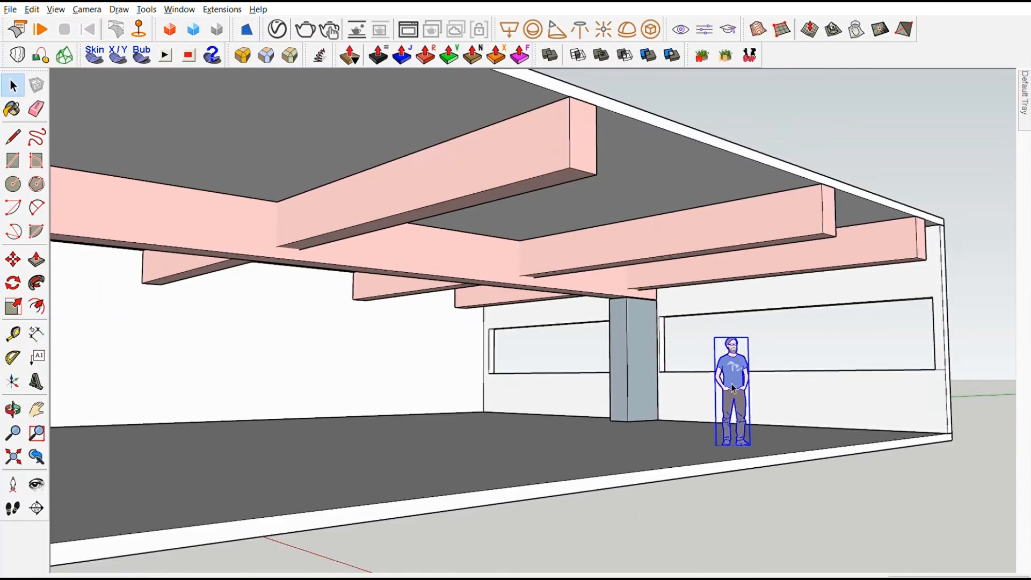
Move the scale figure to the floor slab's front corner, beside the end of the windowed side wall
key("m")
left_click(746, 443)
scroll(752, 409, "down", 5)
scroll(458, 469, "up", 3)
left_click(837, 383)
key("space")
key("m")
scroll(841, 379, "up", 3)
scroll(967, 376, "up", 3)
left_click(965, 382)
key("space")
scroll(593, 360, "down", 2)
Paint the roof slab's underside with the same pink colour as the beams
mouse_move(593, 359)
middle_mouse_down()
mouse_move(570, 343)
mouse_move(594, 349)
middle_mouse_up()
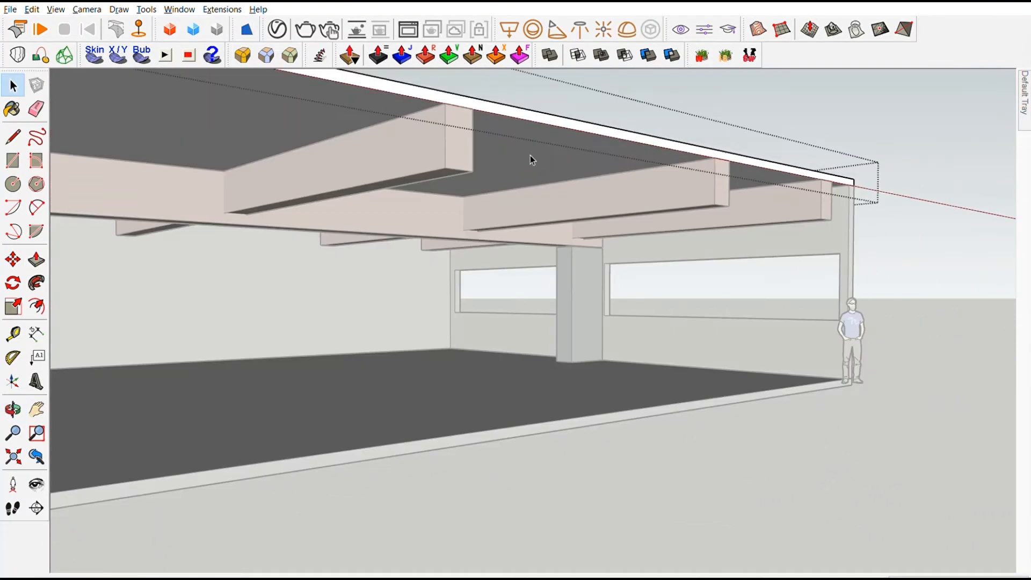
key("b")
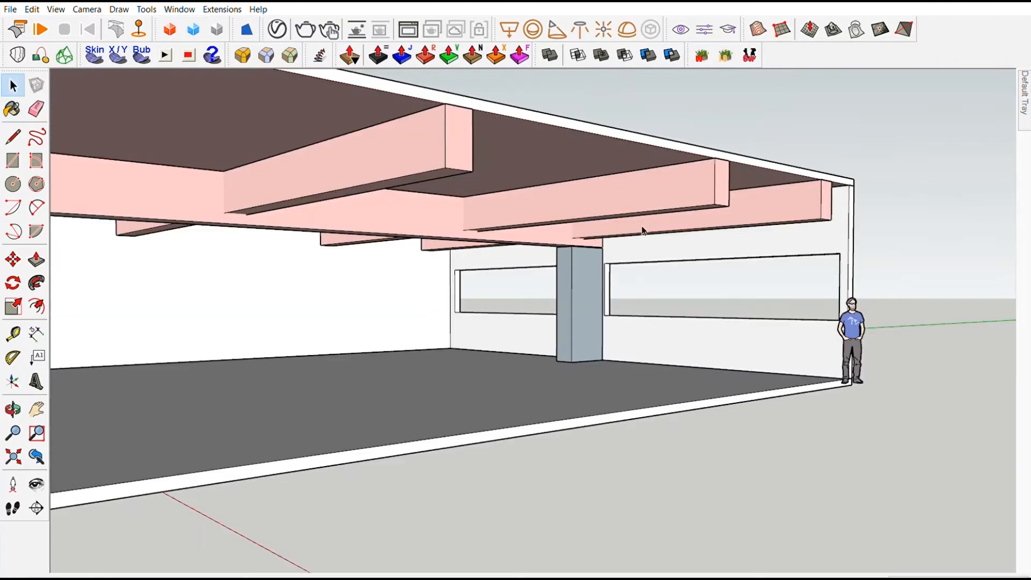
left_click(643, 231)
Align the wooden doors with their openings beneath the small windows of the pink side wall
scroll(514, 265, "down", 5)
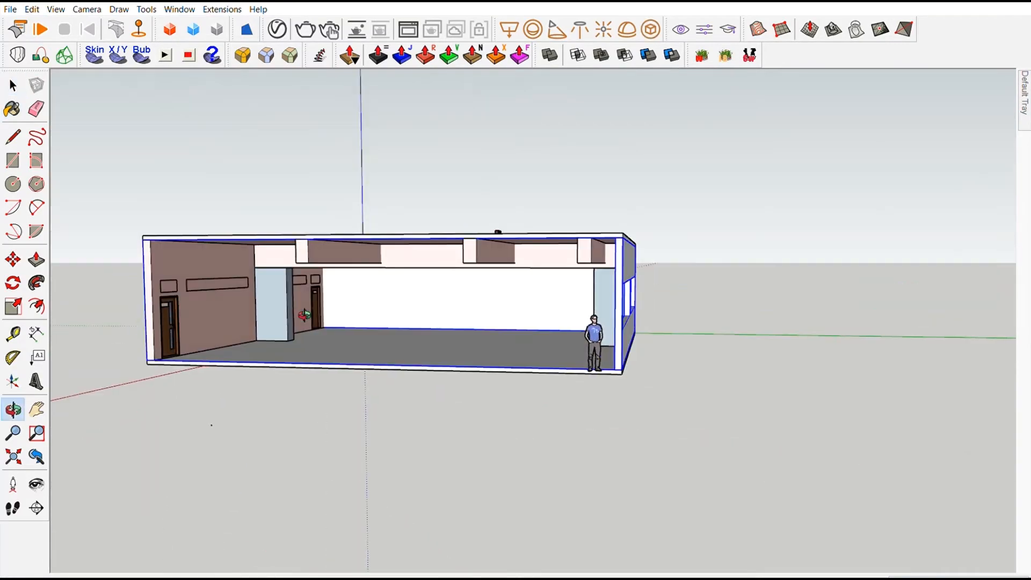
scroll(500, 231, "up", 3)
middle_click_drag(472, 330, 547, 312)
left_click(263, 341)
middle_click_drag(333, 332, 161, 328)
scroll(148, 315, "up", 4)
left_click(225, 210)
middle_click_drag(229, 210, 139, 207)
left_click(693, 351)
scroll(693, 351, "up", 3)
middle_click_drag(692, 350, 388, 350)
left_click(623, 286)
left_click(639, 283)
scroll(510, 304, "down", 4)
scroll(516, 236, "up", 3)
left_click(508, 145)
left_click(479, 111)
scroll(464, 210, "down", 3)
scroll(308, 376, "up", 4)
scroll(634, 338, "down", 5)
Copy the pin board along the inside of the pink wall, between the door and the column
middle_click_drag(779, 359, 915, 395)
scroll(490, 373, "down", 5)
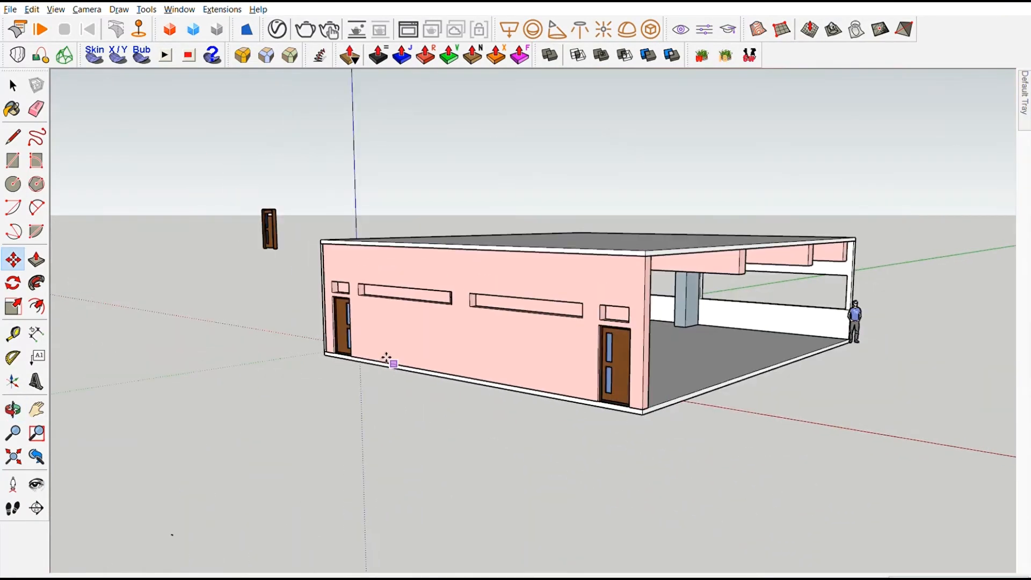
scroll(323, 316, "up", 6)
middle_click_drag(322, 322, 501, 372)
scroll(502, 372, "down", 6)
middle_click_drag(715, 343, 215, 268)
scroll(537, 299, "down", 2)
scroll(276, 283, "up", 6)
scroll(276, 283, "up", 3)
scroll(398, 309, "up", 4)
left_click(389, 316)
key("ctrl")
scroll(398, 312, "down", 4)
left_click(623, 280)
Resize the pin board beside the door and bring its copy up next to it
key("s")
scroll(283, 292, "up", 5)
scroll(395, 247, "down", 2)
scroll(485, 235, "down", 3)
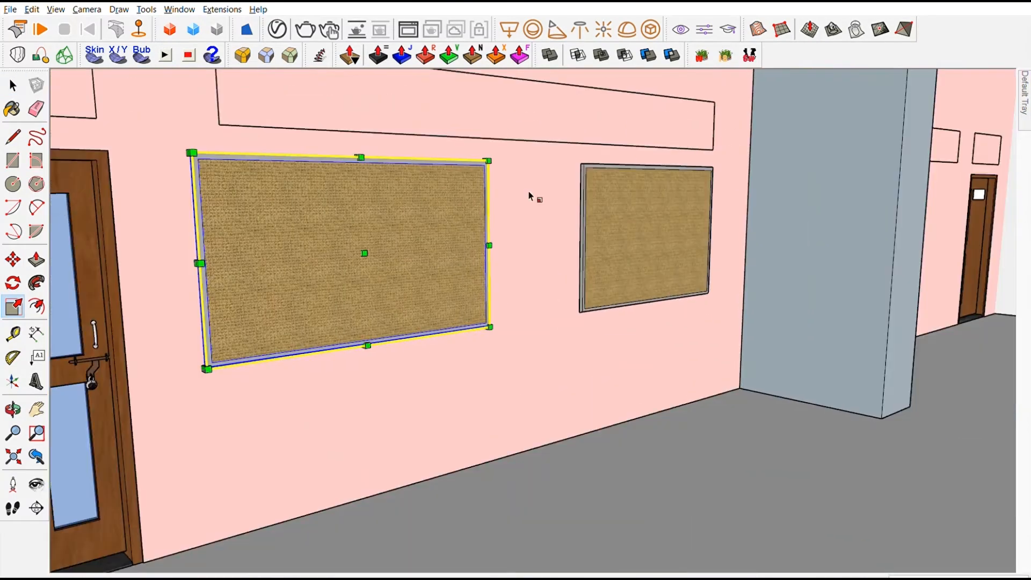
key("space")
scroll(607, 231, "up", 3)
left_click(608, 231)
scroll(595, 229, "up", 3)
left_click(594, 228)
left_click(316, 262)
key("space")
scroll(333, 263, "down", 4)
middle_click_drag(376, 264, 521, 328)
Shift the copied pin board so its frame meets the first board's frame edge to edge
scroll(450, 140, "up", 5)
middle_click_drag(450, 139, 322, 126)
scroll(489, 91, "up", 2)
key("m")
left_click(488, 105)
left_click(453, 108)
scroll(582, 96, "down", 5)
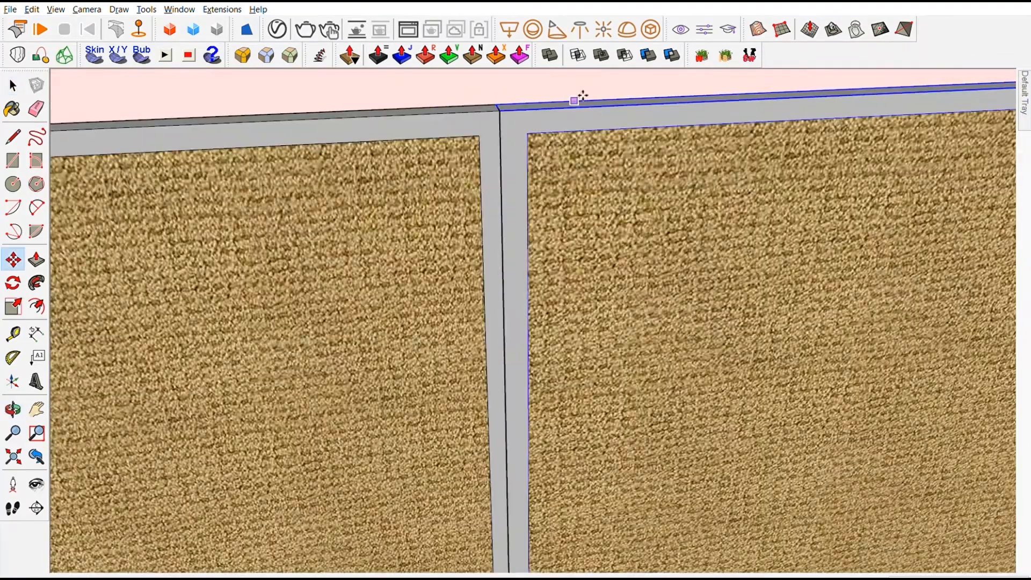
Select both joined pin boards and copy the pair to the pink wall section on the column's other side
middle_click_drag(474, 384, 764, 473)
scroll(615, 369, "down", 2)
key("space")
scroll(428, 313, "down", 3)
left_click(428, 313)
scroll(428, 312, "down", 10)
middle_click_drag(428, 313, 271, 250)
left_click(271, 250)
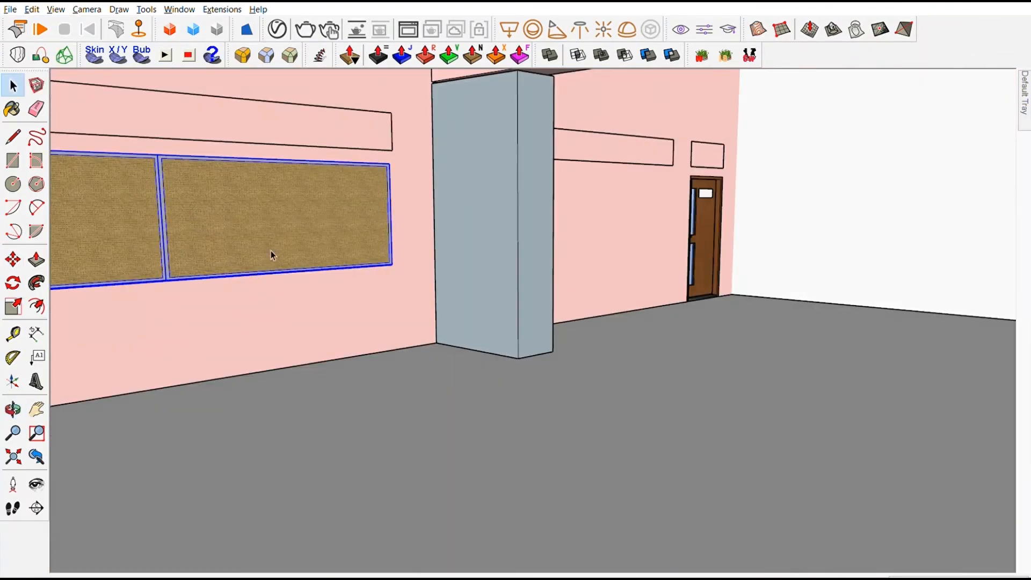
key("m")
key("ctrl")
left_click(695, 299)
middle_click_drag(695, 299, 608, 259)
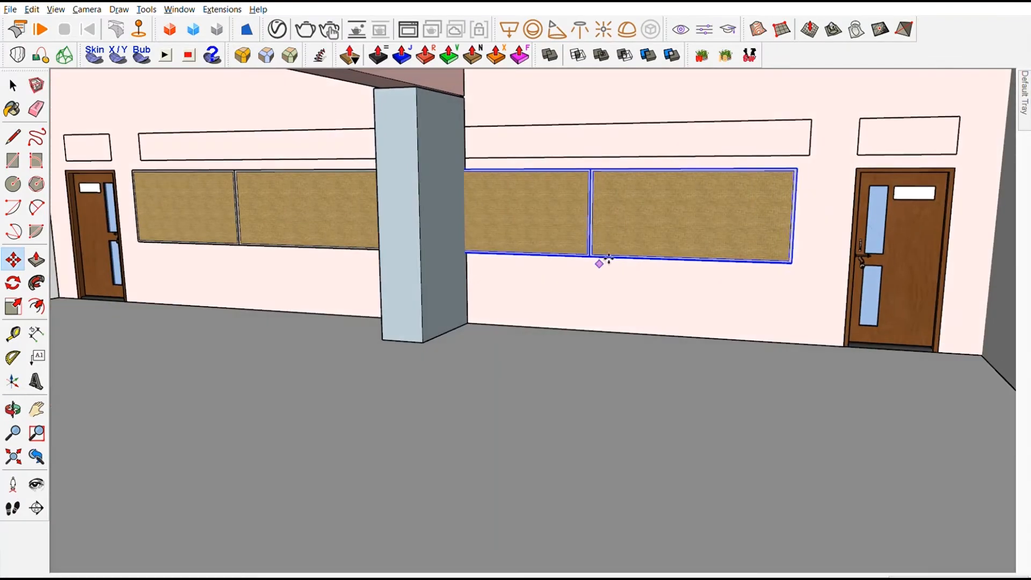
left_click(646, 280)
Copy the pair of pin boards past the far door and rotate the copy parallel to the adjoining white wall
middle_click_drag(368, 311, 718, 276)
scroll(718, 290, "up", 4)
left_click(760, 301)
middle_click_drag(930, 292, 783, 371)
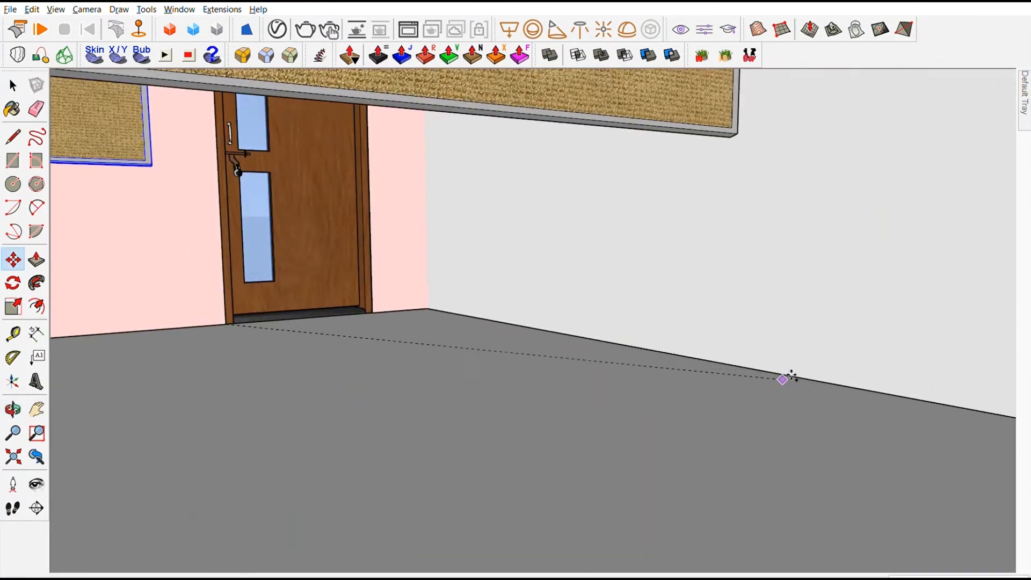
left_click(784, 372)
key("q")
left_click(788, 375)
left_click(870, 390)
left_click(529, 419)
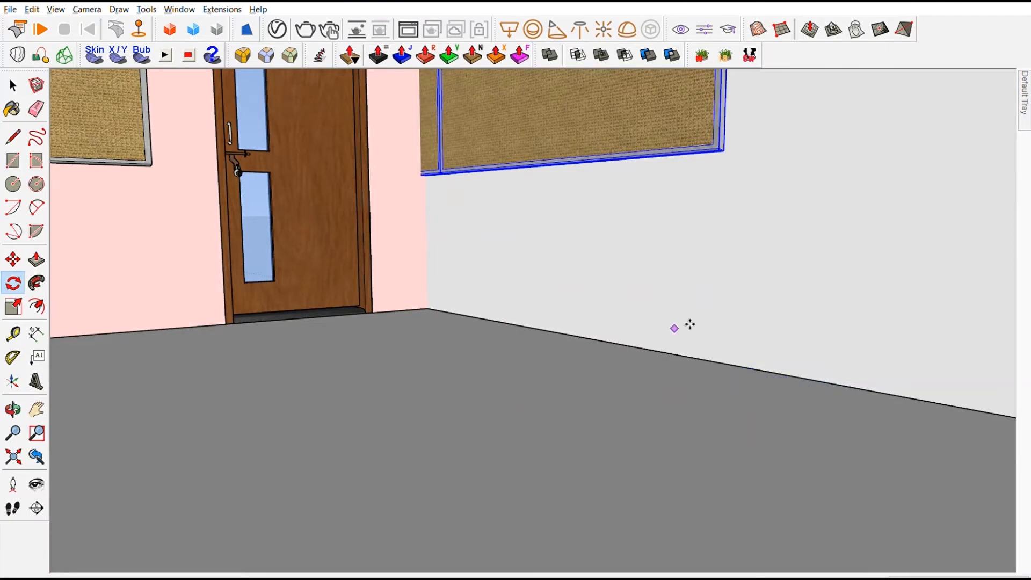
Move the rotated pair of pin boards into place on the white back wall
key("m")
left_click(671, 353)
scroll(865, 417, "down", 3)
mouse_move(676, 402)
middle_mouse_down()
mouse_move(846, 414)
mouse_move(693, 408)
middle_mouse_up()
scroll(743, 348, "down", 3)
middle_click_drag(744, 348, 576, 364)
left_click(576, 363)
Copy the pair of pin boards along the white back wall, directly beside the first pair
scroll(613, 236, "up", 3)
left_click(140, 249)
key("ctrl")
scroll(573, 248, "up", 3)
left_click(575, 245)
scroll(564, 246, "down", 6)
middle_click_drag(516, 313, 584, 317)
Copy a single pin board to the end of the back wall row, nearest the windowed side wall
key("space")
scroll(664, 283, "up", 8)
scroll(662, 281, "down", 5)
left_click(570, 285)
key("m")
scroll(562, 275, "up", 6)
left_click(373, 249)
key("ctrl")
scroll(655, 253, "up", 4)
scroll(596, 263, "down", 5)
scroll(490, 255, "down", 4)
left_click(498, 262)
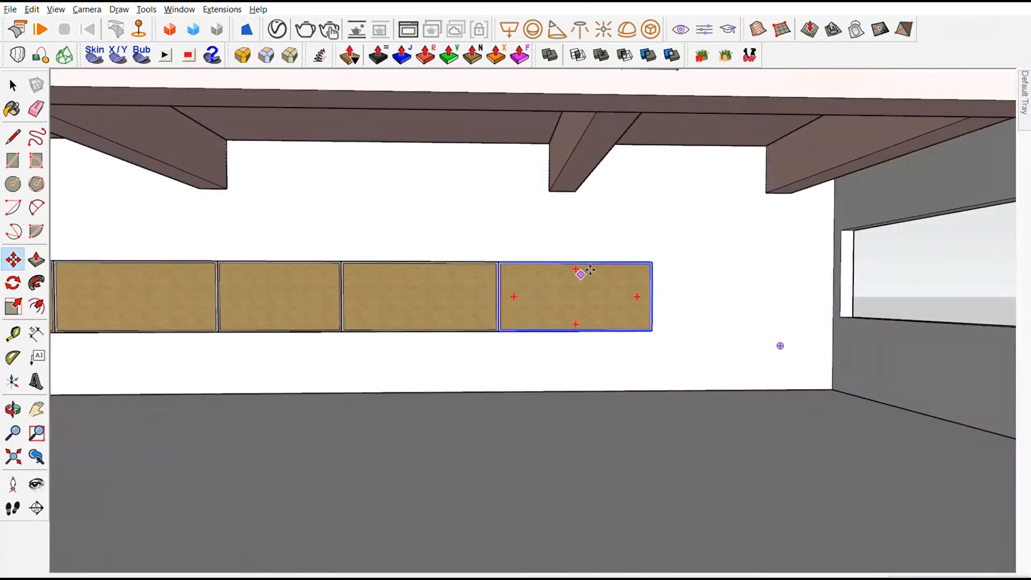
scroll(582, 271, "down", 6)
key("space")
left_click(683, 419)
scroll(510, 317, "up", 3)
Add a green locker unit near the hall's far corner and rotate it parallel to the windowed side wall
middle_click_drag(510, 317, 677, 328)
middle_click_drag(677, 328, 577, 317, "shift")
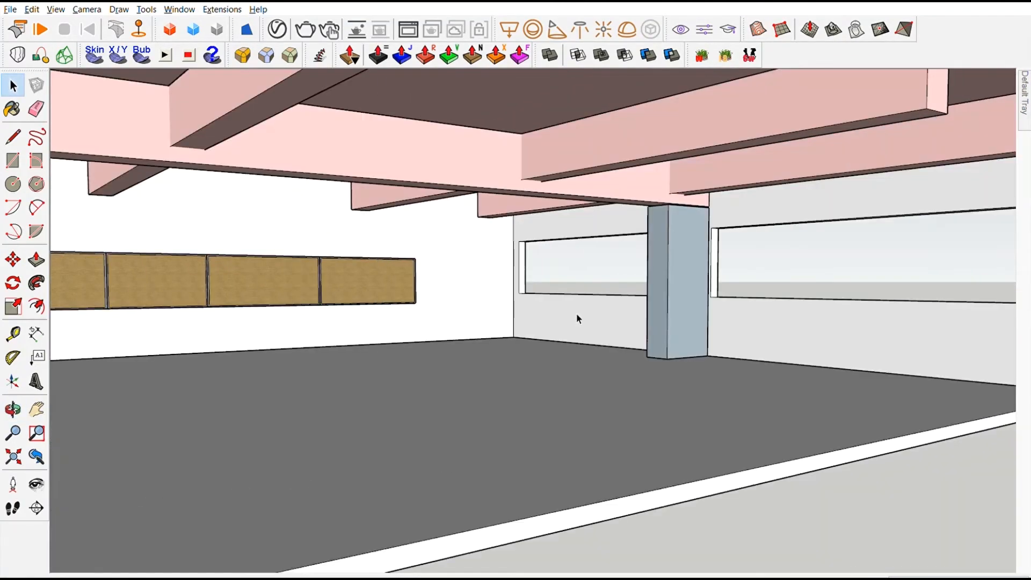
scroll(576, 313, "down", 6)
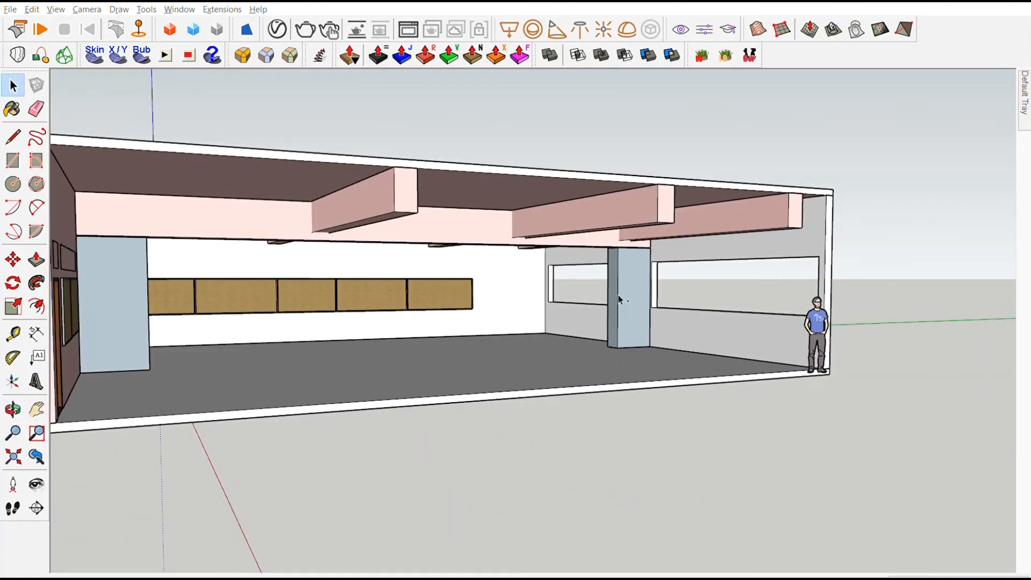
scroll(621, 299, "up", 5)
key("q")
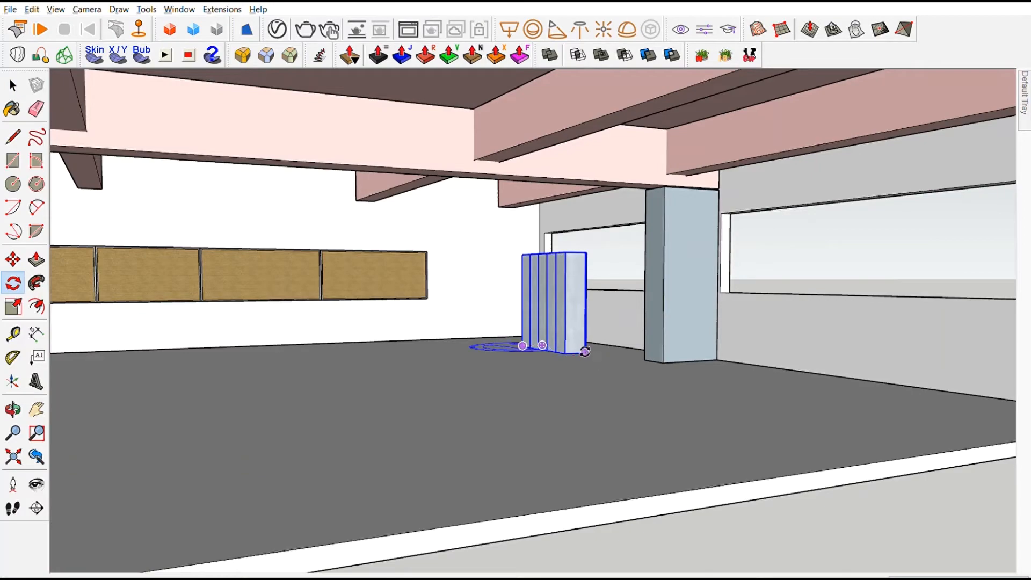
scroll(596, 360, "up", 4)
Move the green locker unit against the windowed side wall in the far corner
key("m")
scroll(607, 365, "up", 3)
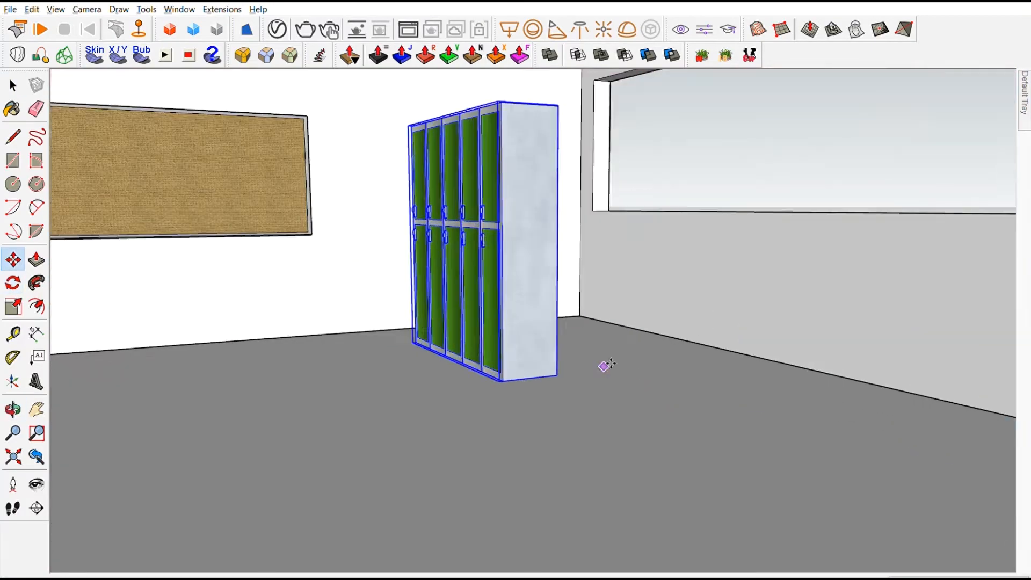
left_click(557, 374)
left_click(723, 357)
Copy the locker unit and rotate the copy a quarter turn to run parallel to the back wall
key("ctrl")
left_click(723, 357)
left_click(525, 351)
key("q")
left_click(524, 351)
left_click(623, 384)
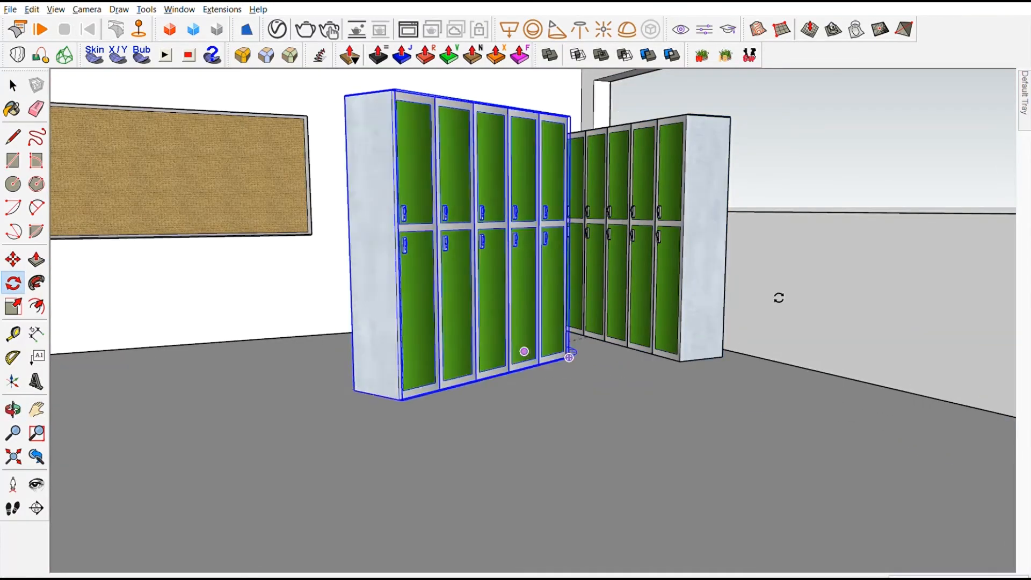
left_click(777, 323)
Move the rotated locker unit against the back wall so it meets the first unit in the corner
key("m")
middle_click_drag(672, 370, 568, 433)
scroll(557, 358, "up", 5)
left_click(553, 360)
left_click(576, 242)
key("space")
left_click(597, 385)
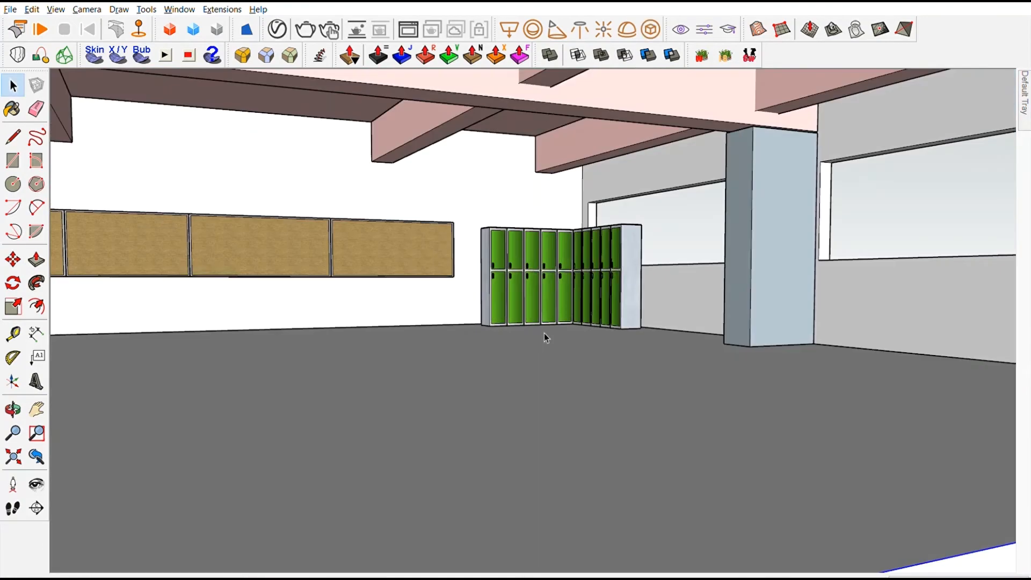
scroll(543, 337, "down", 4)
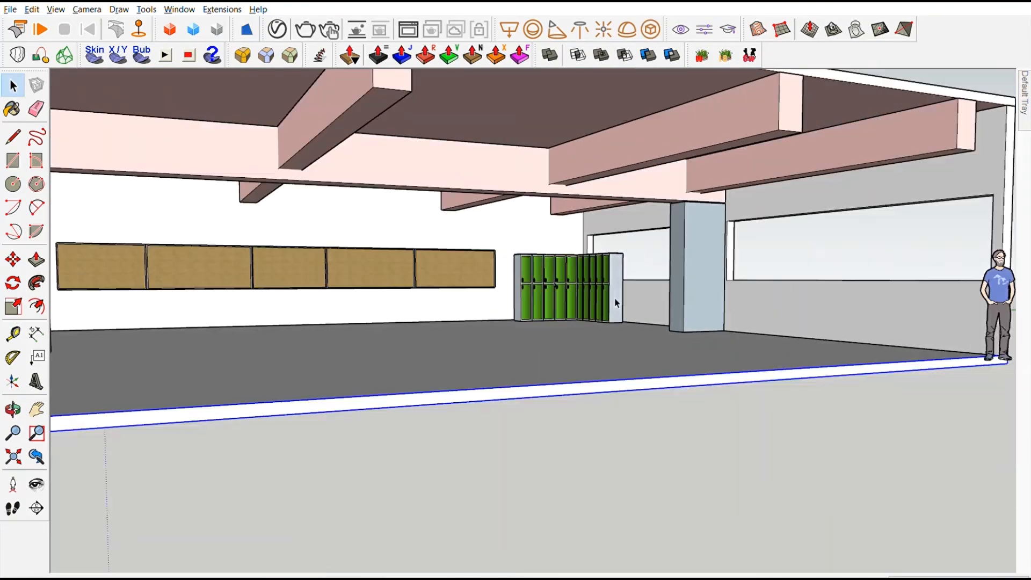
Delete the cross beam nearest the windowed side wall
left_click(911, 162)
key("Delete")
scroll(577, 255, "up", 4)
scroll(594, 275, "down", 3)
Examine the row of pin boards along the hall's back wall
middle_click_drag(595, 276, 456, 328)
scroll(376, 325, "up", 3)
left_click(351, 323)
left_click(268, 317)
middle_click_drag(323, 295, 384, 272)
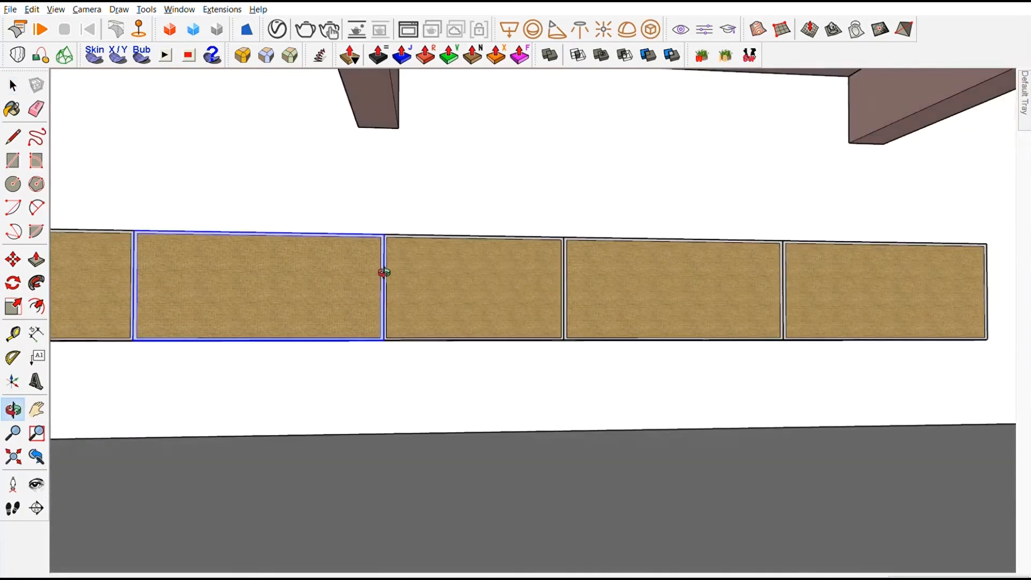
scroll(408, 295, "down", 6)
scroll(537, 327, "up", 7)
middle_click_drag(446, 315, 780, 278)
scroll(433, 285, "down", 8)
scroll(407, 297, "up", 2)
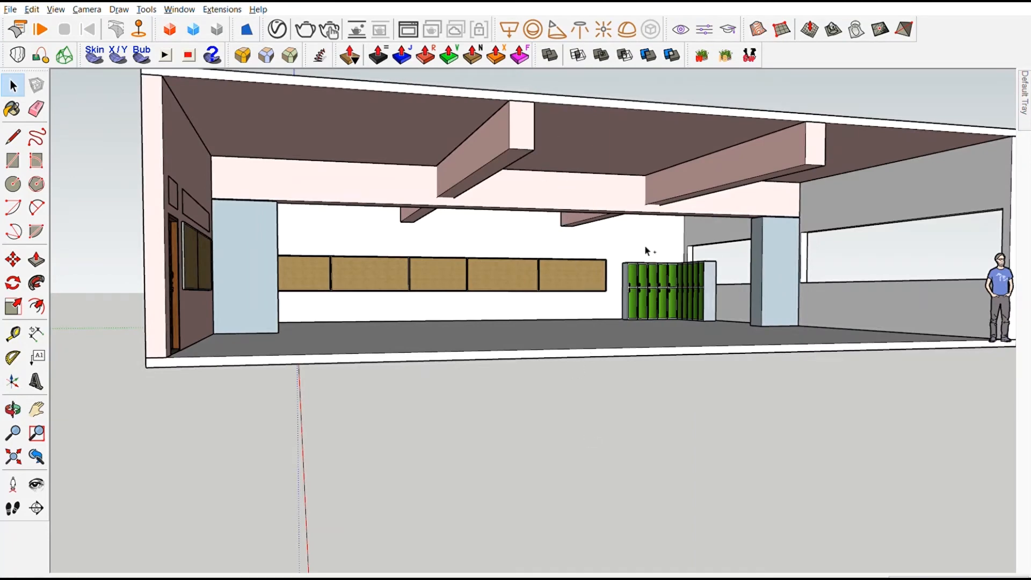
Copy the tube light along the underside of the first cross beam to its section behind the main beam
scroll(493, 184, "up", 6)
key("m")
scroll(445, 280, "down", 4)
scroll(513, 192, "up", 4)
middle_click_drag(515, 191, 601, 140)
left_click(612, 134)
left_click(360, 270)
scroll(425, 264, "up", 3)
scroll(421, 257, "down", 3)
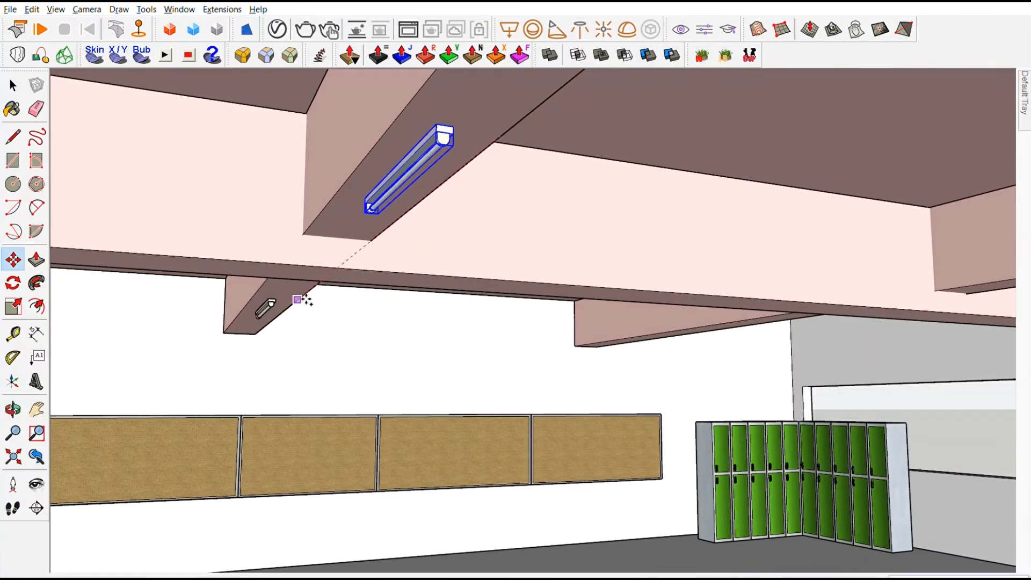
Arrange two tube lights in line under the rear section of the first cross beam
scroll(306, 300, "down", 4)
middle_click_drag(306, 300, 290, 353)
scroll(338, 164, "up", 5)
middle_click_drag(342, 160, 356, 290)
middle_click_drag(352, 420, 370, 242)
scroll(371, 239, "down", 3)
scroll(395, 121, "up", 3)
scroll(441, 88, "down", 3)
middle_click_drag(430, 206, 422, 134)
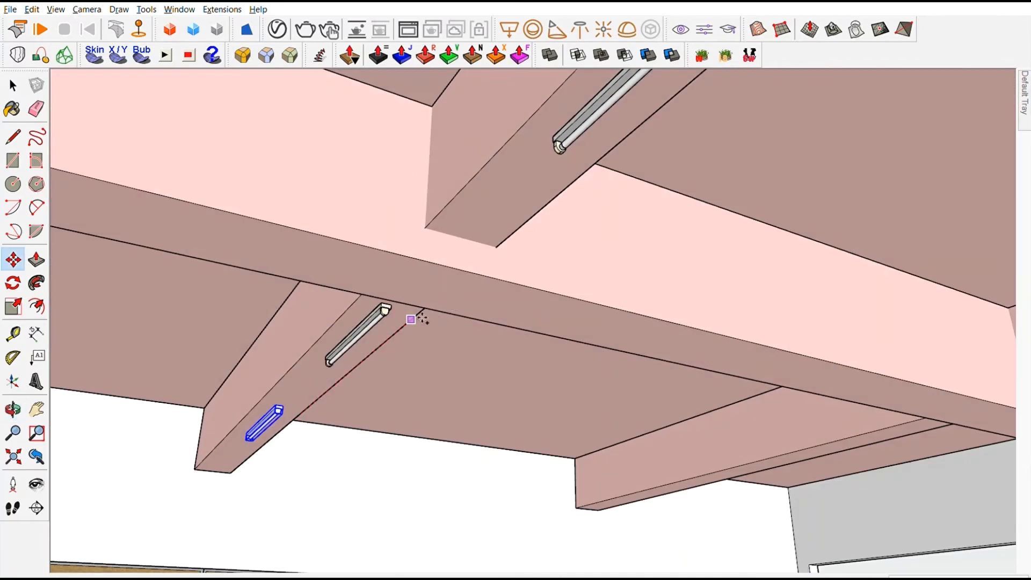
left_click(276, 408)
left_click(292, 420)
Select both rear tube lights and copy them to the rear section of the second cross beam
key("space")
left_click(354, 328, "shift")
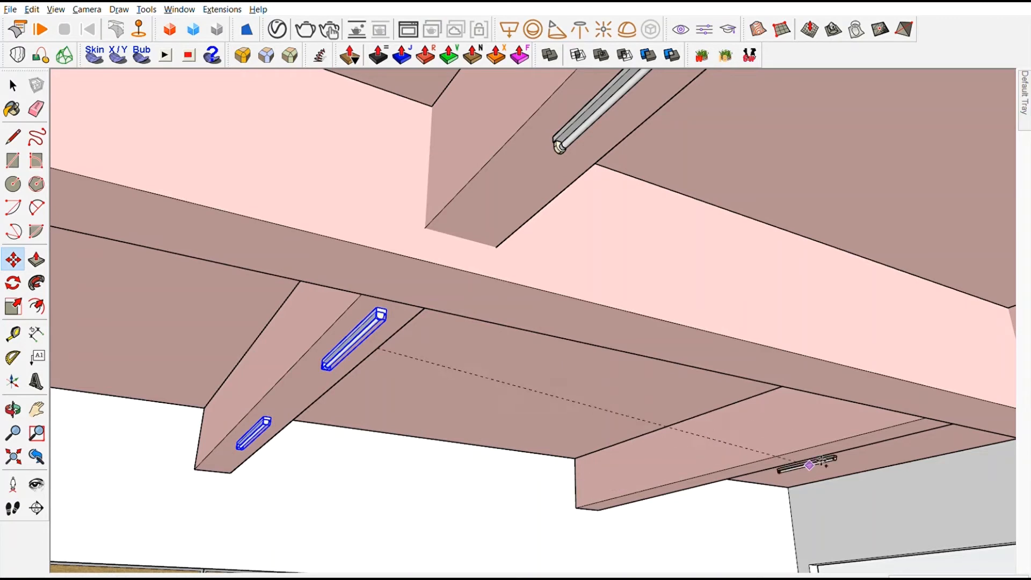
left_click(876, 439)
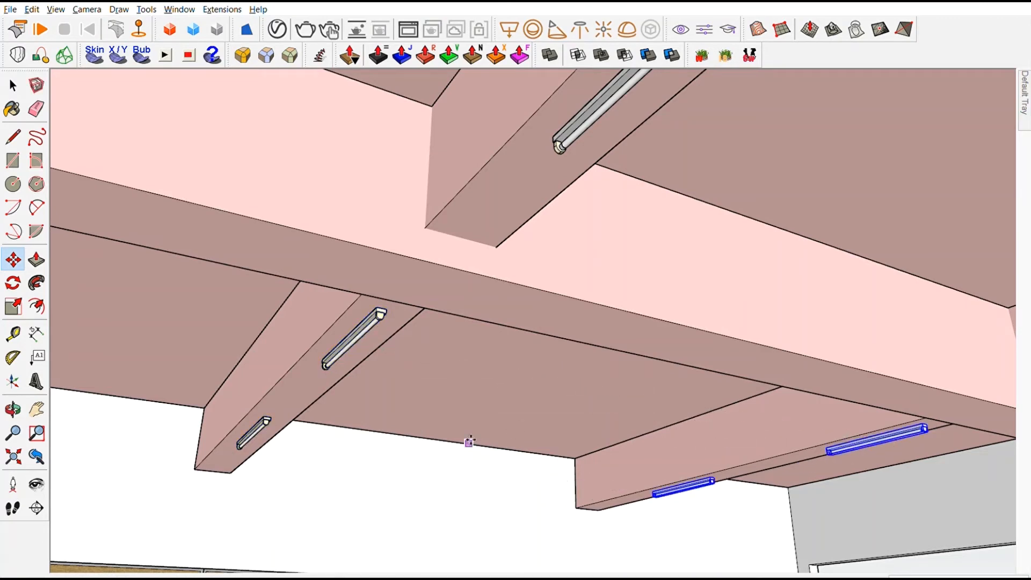
Copy the front tube light along the front section of the first cross beam to make a pair
scroll(466, 438, "down", 7)
key("space")
left_click(304, 325)
key("m")
left_click(320, 329)
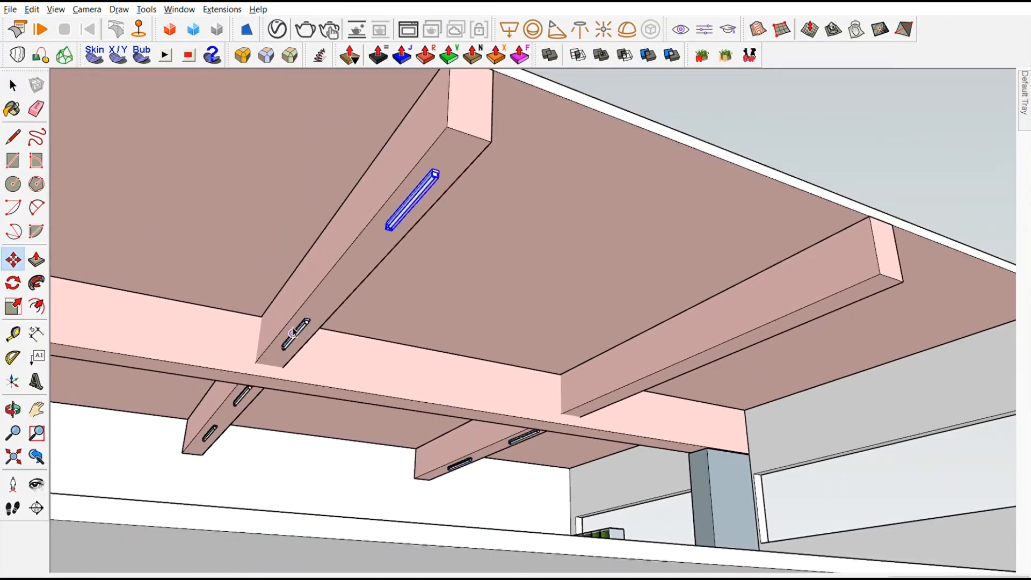
Copy the front pair of tube lights to the underside of the second cross beam's front section
left_click(491, 142)
key("ctrl")
left_click(902, 281)
key("space")
middle_click_drag(683, 409, 652, 473)
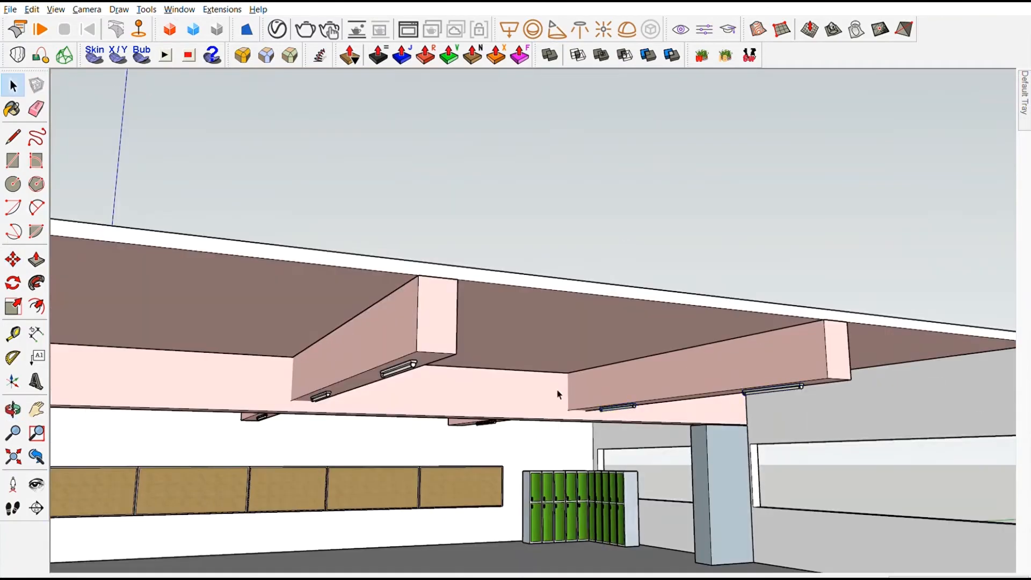
Copy a tube light off the rear beam and place it parallel to the back wall above the pin boards
middle_click_drag(507, 421, 543, 298, "shift")
scroll(290, 269, "up", 3)
left_click(315, 267)
scroll(316, 270, "up", 4)
key("m")
left_click(296, 251)
key("ctrl")
left_click(519, 375)
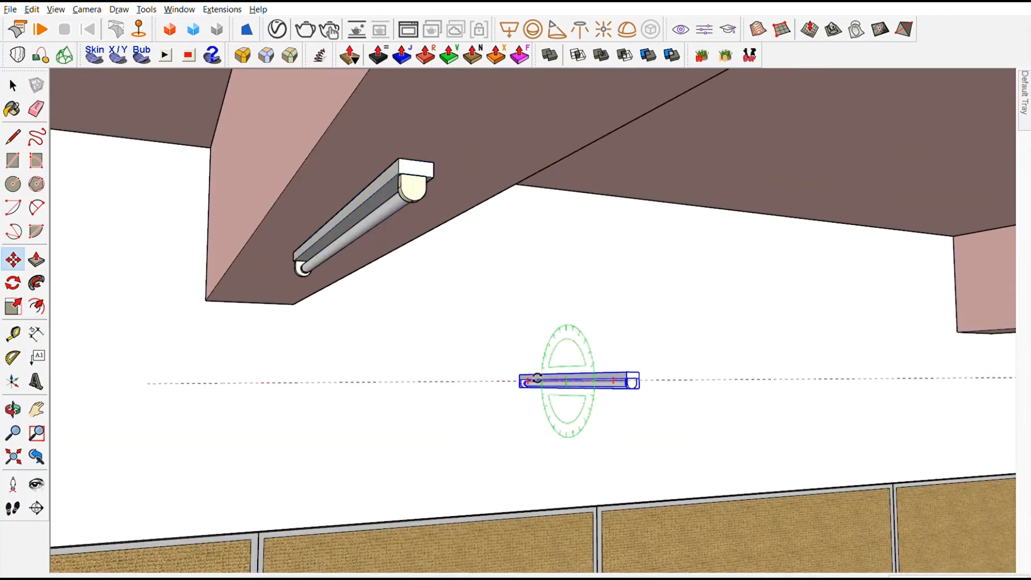
Rotate the copied tube light about its long axis so its base faces the back wall
key("q")
left_click(519, 375)
left_click(520, 321)
left_click(470, 363)
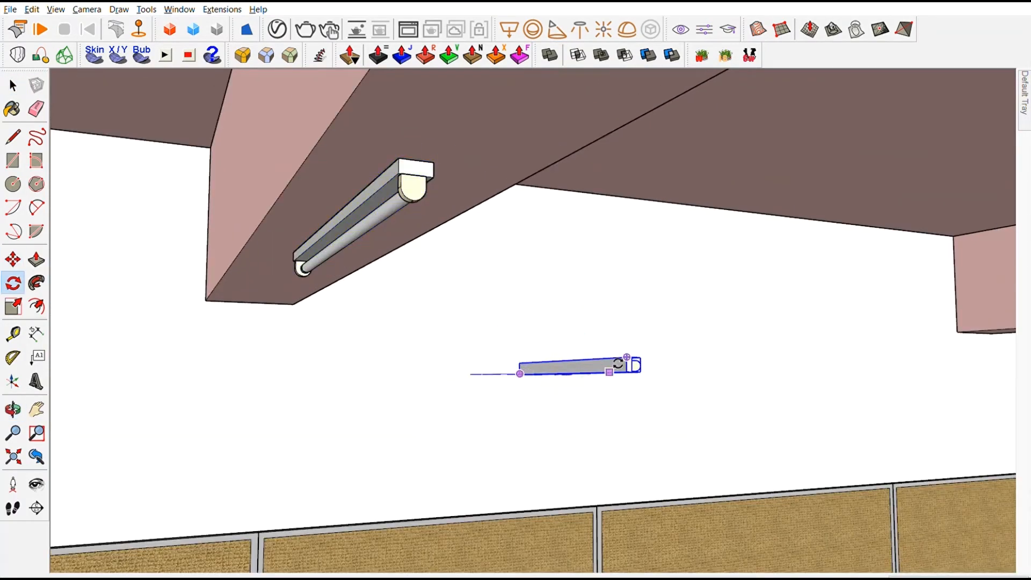
middle_click_drag(468, 333, 322, 389)
left_click(303, 363)
middle_click_drag(425, 444, 581, 379)
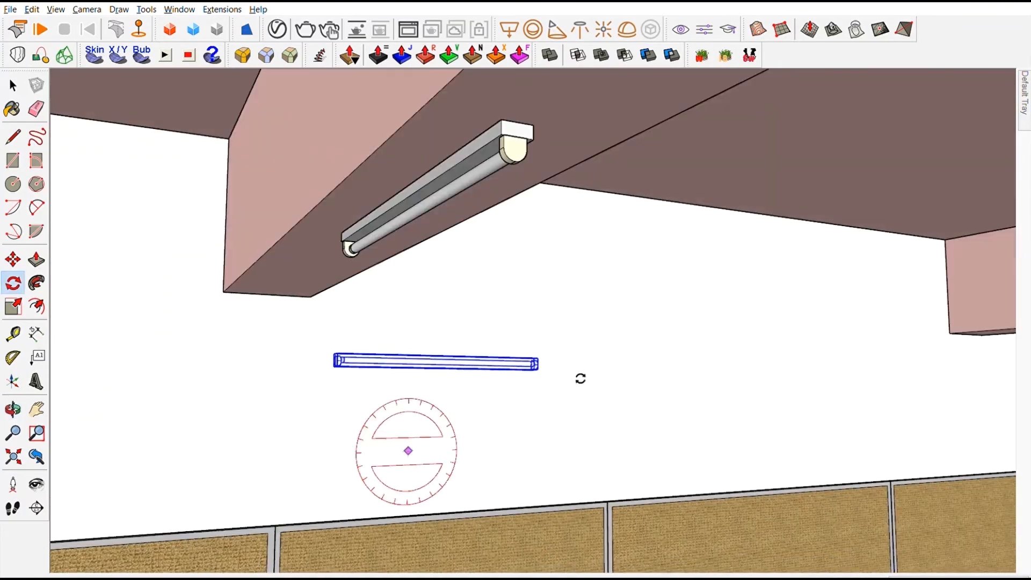
Move the rotated tube light onto the back wall above the pin boards
scroll(331, 369, "up", 5)
key("m")
left_click(348, 356)
scroll(348, 356, "down", 3)
scroll(503, 345, "down", 2)
middle_click_drag(503, 345, 333, 296, "shift")
left_click(565, 315)
Copy the wall tube light twice along the back wall to make a row of three, ending above the lockers
middle_click_drag(571, 403, 585, 429)
scroll(590, 419, "down", 2)
left_click(916, 207)
key("ctrl")
left_click(307, 180)
left_click(307, 179)
key("ctrl")
middle_click_drag(671, 268, 395, 251, "shift")
left_click(805, 201)
middle_click_drag(800, 215, 702, 225)
scroll(702, 225, "down", 3)
key("space")
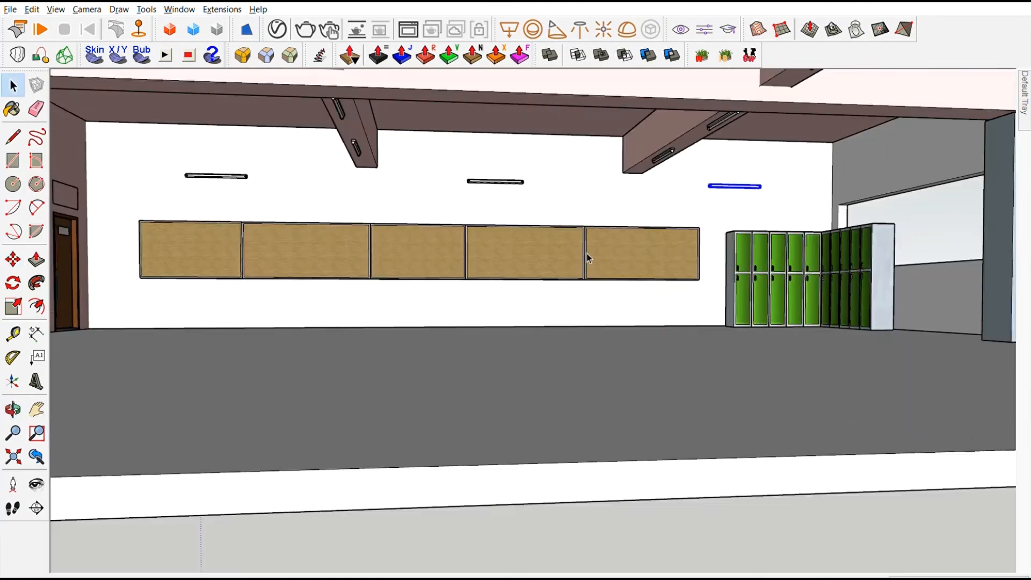
Position a ceiling fan under the roof slab in the front bay beside the first cross beam
scroll(573, 262, "down", 4)
mouse_move(573, 266)
middle_mouse_down()
mouse_move(553, 282)
mouse_move(575, 263)
middle_mouse_up()
scroll(575, 264, "up", 2)
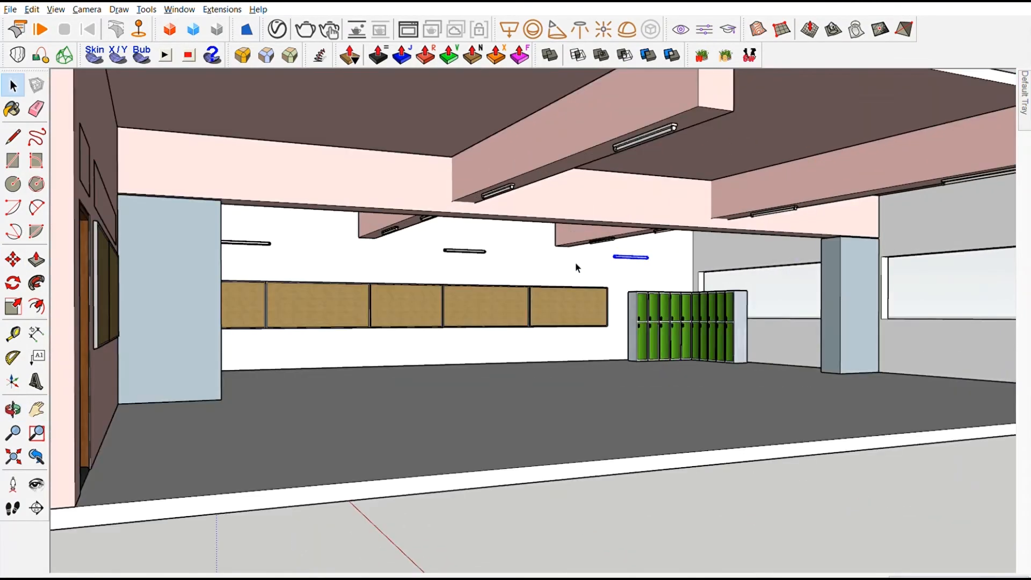
key("m")
left_click(347, 203)
scroll(387, 169, "up", 2)
scroll(357, 249, "up", 6)
middle_click_drag(386, 170, 364, 218)
Try to reposition the ceiling fan against the underside of the roof slab
left_click(355, 240)
scroll(364, 150, "down", 3)
scroll(366, 153, "down", 1)
left_click(365, 156)
scroll(365, 158, "down", 5)
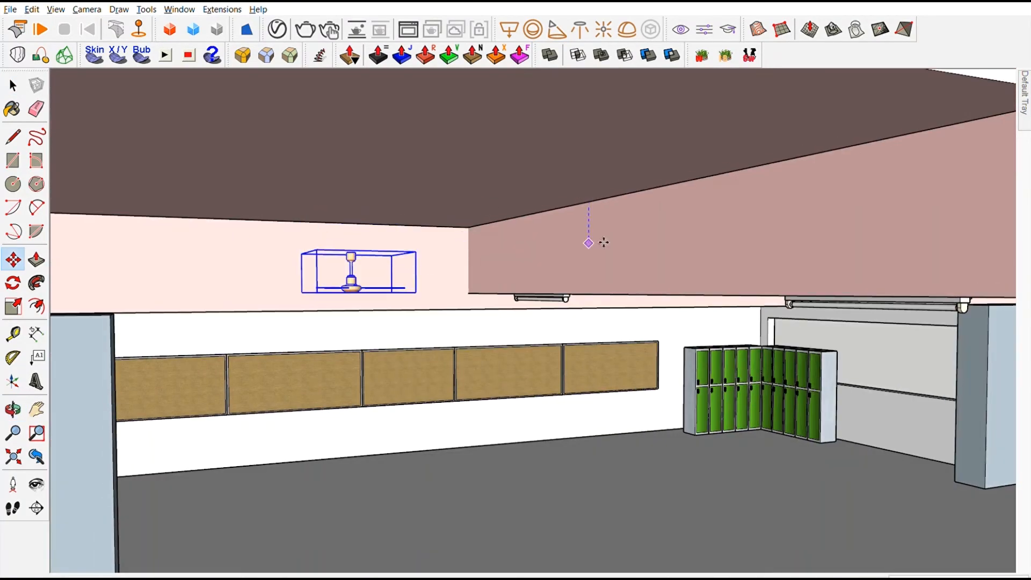
key("ctrl+z")
Open the ceiling fan for editing down to the geometry of its hanging rod
scroll(356, 292, "up", 5)
middle_click_drag(356, 293, 368, 340)
scroll(368, 340, "up", 5)
key("space")
double_click(370, 300)
triple_click(370, 300)
left_click(370, 301)
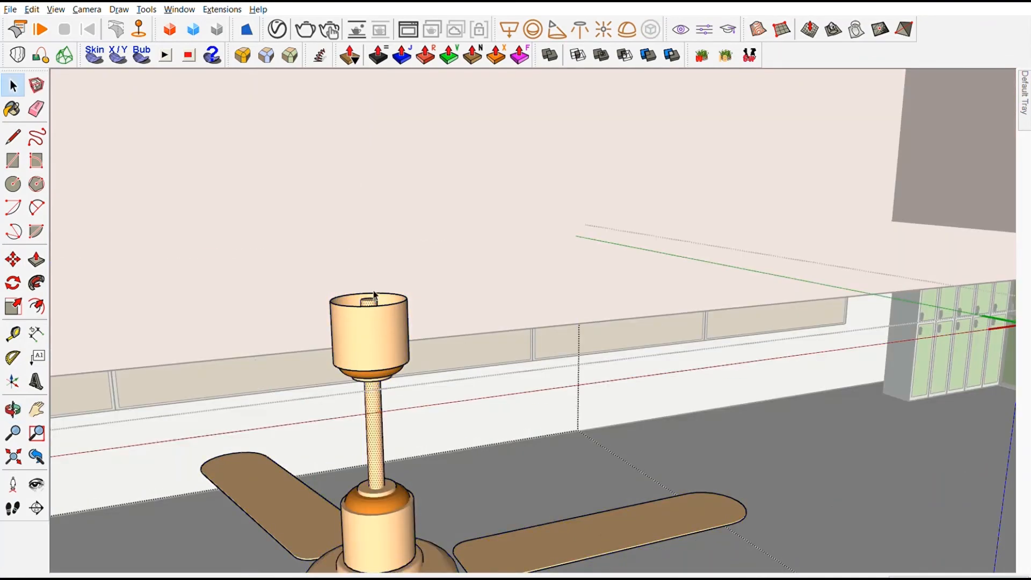
Draw a circle over the top end of the fan's rod, matching the rod's outline
middle_click_drag(374, 296, 378, 361)
scroll(379, 363, "up", 3)
key("p")
key("space")
key("c")
scroll(372, 370, "up", 4)
left_click_drag(370, 373, 394, 368)
Extrude the rod's top face up to the underside of the roof slab and leave the rod's geometry
key("p")
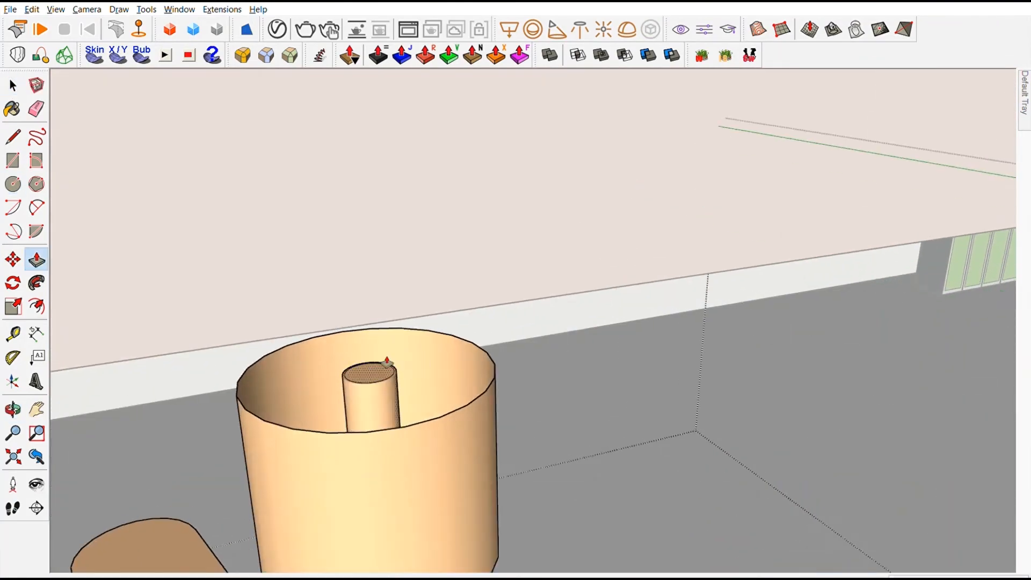
left_click(379, 369)
scroll(378, 369, "down", 8)
middle_click_drag(379, 368, 379, 317)
scroll(379, 318, "down", 5)
left_click(685, 118)
key("space")
left_click(666, 129)
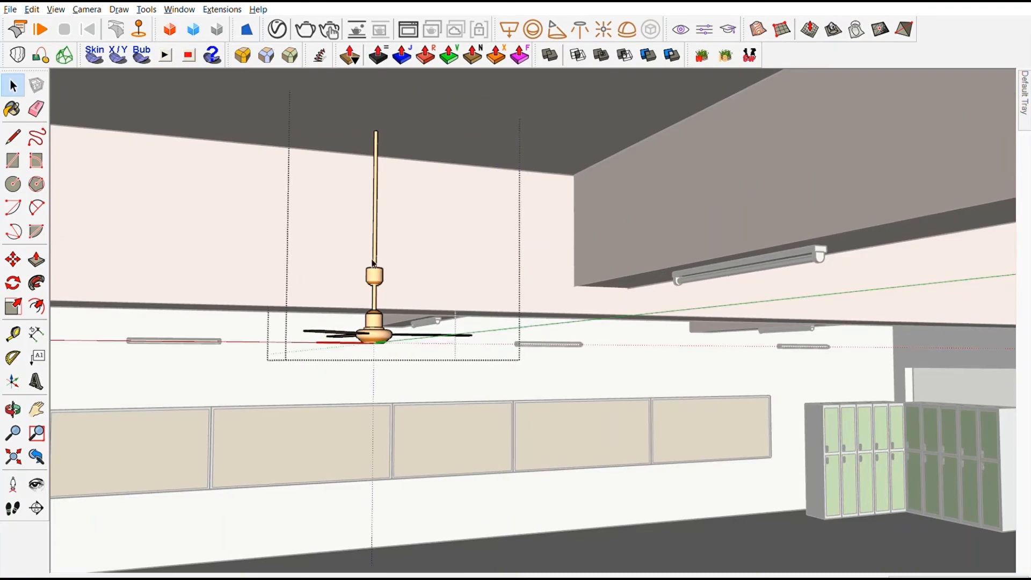
Copy the ceiling fan into the next front bay, using the cross beam spacing as the distance
left_click(376, 231)
key("m")
scroll(380, 231, "down", 4)
middle_click_drag(380, 231, 376, 250)
scroll(398, 242, "down", 3)
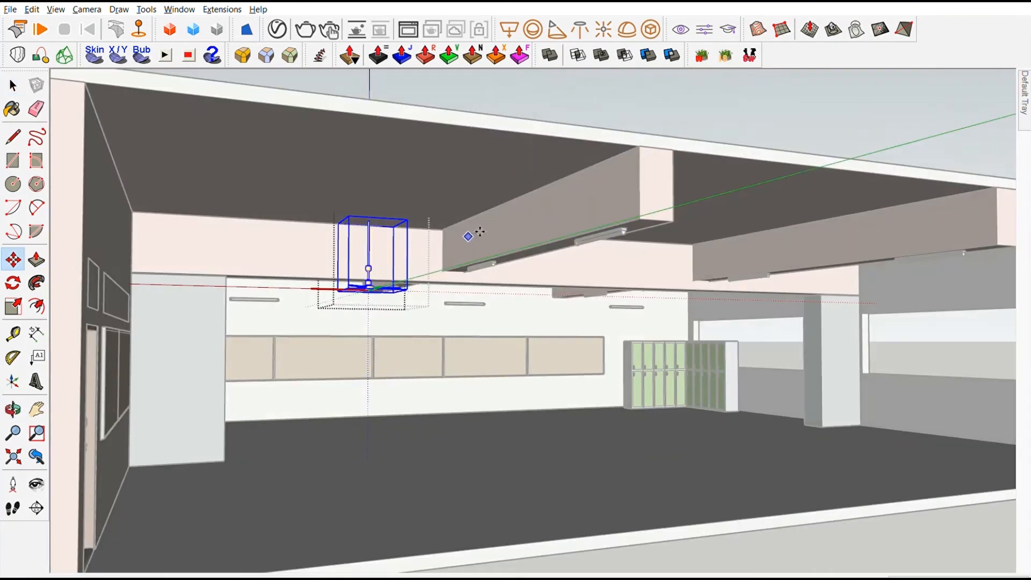
left_click(649, 145)
key("ctrl")
left_click(995, 189)
key("space")
middle_click_drag(687, 247, 644, 290)
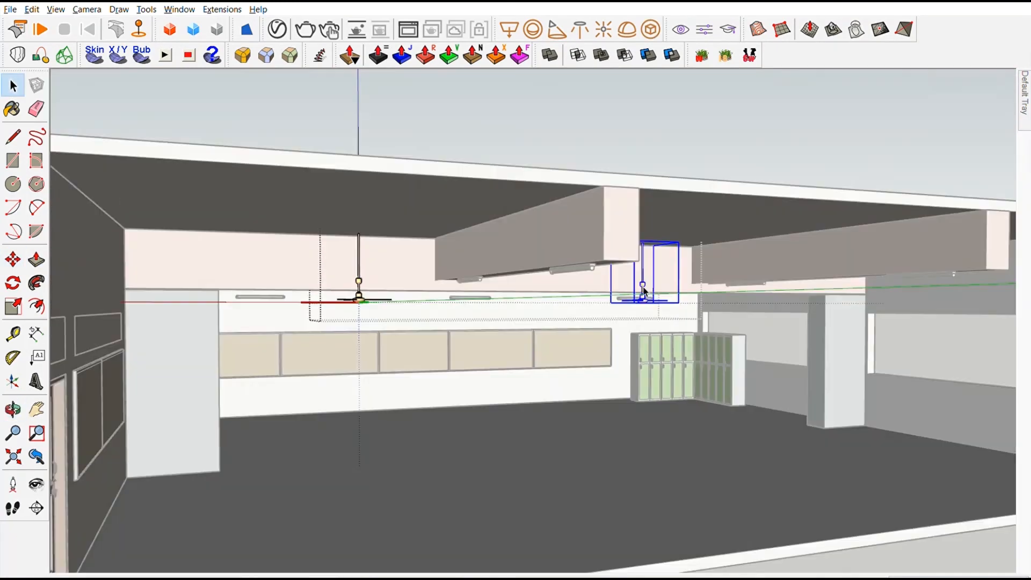
Copy both ceiling fans towards the open front of the hall to form a second row
key("m")
left_click(985, 209)
key("ctrl")
middle_click_drag(558, 328, 564, 301)
scroll(569, 295, "down", 3)
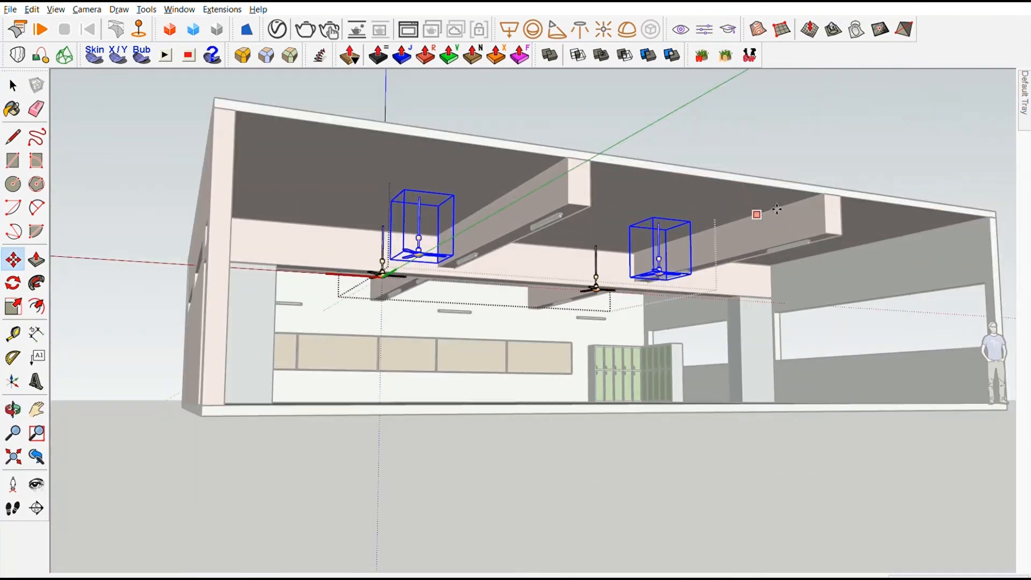
left_click(781, 206)
key("space")
left_click(774, 215)
middle_click_drag(634, 236, 542, 290)
left_click(414, 278)
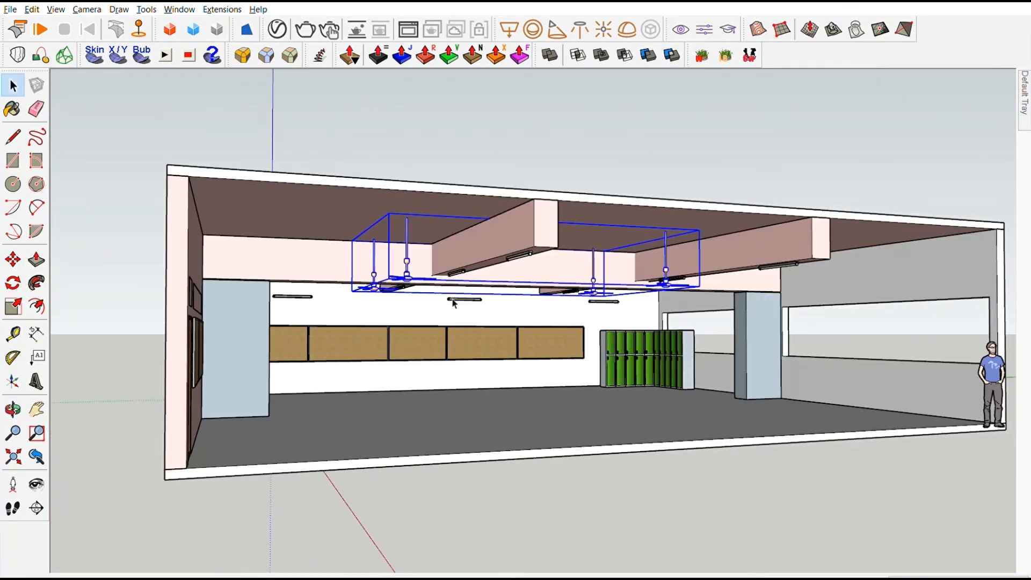
scroll(752, 248, "up", 1)
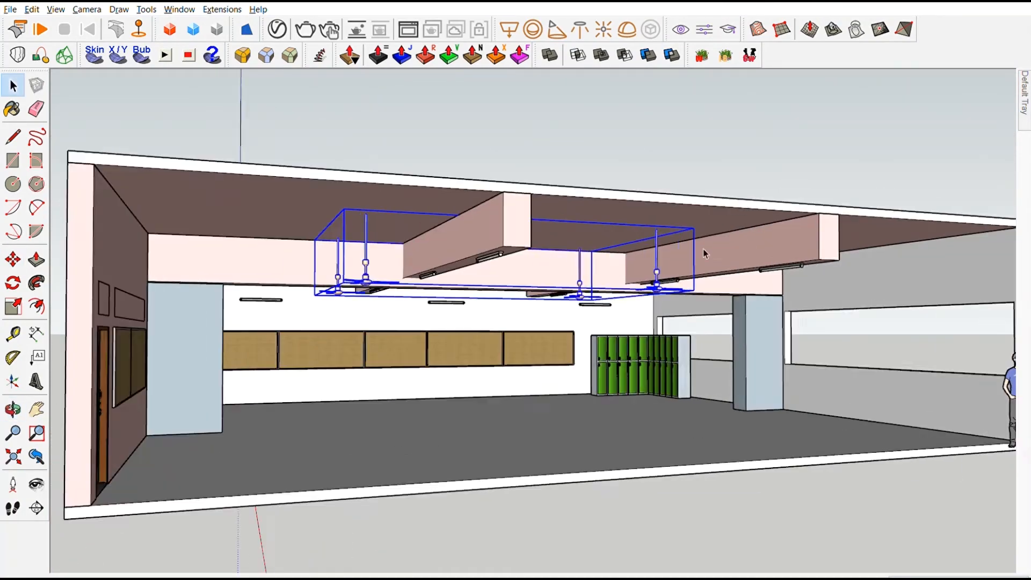
Copy the middle bay's two ceiling fans into the third bay beside the windowed side wall
double_click(660, 284)
left_click_drag(716, 250, 585, 322)
key("m")
left_click(816, 213)
middle_click_drag(847, 211, 516, 210, "shift")
key("ctrl")
left_click(721, 224)
key("space")
left_click(813, 209)
Copy the whole set of front ceiling fans into the rear half of the hall behind the main beam
middle_click_drag(655, 322, 569, 317)
scroll(500, 325, "down", 4)
left_click(748, 230)
key("m")
left_click(892, 172)
scroll(754, 217, "up", 3)
left_click(686, 223)
key("space")
scroll(591, 269, "down", 5)
scroll(467, 354, "up", 5)
scroll(471, 341, "down", 3)
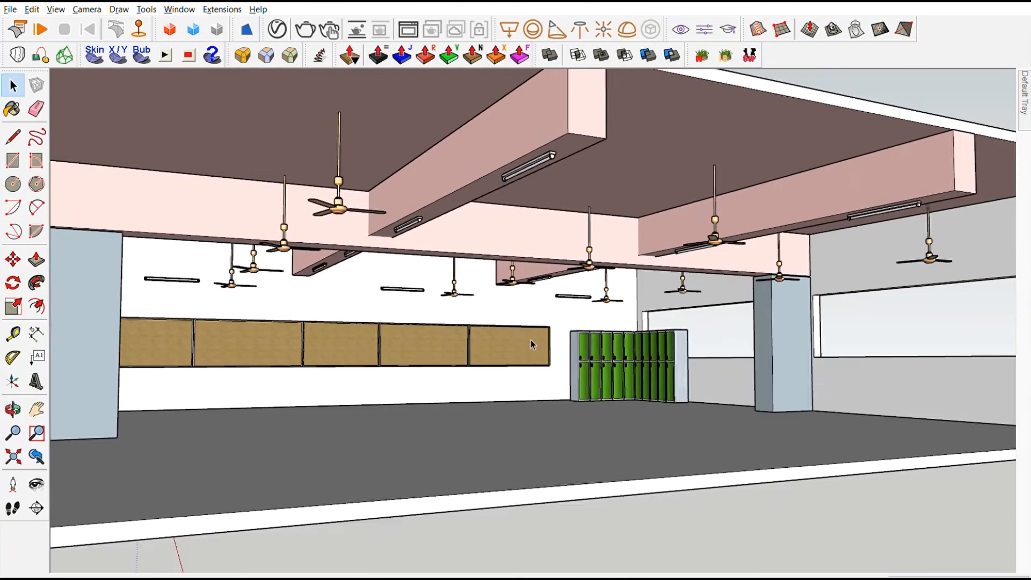
scroll(486, 366, "up", 1)
scroll(415, 348, "down", 2)
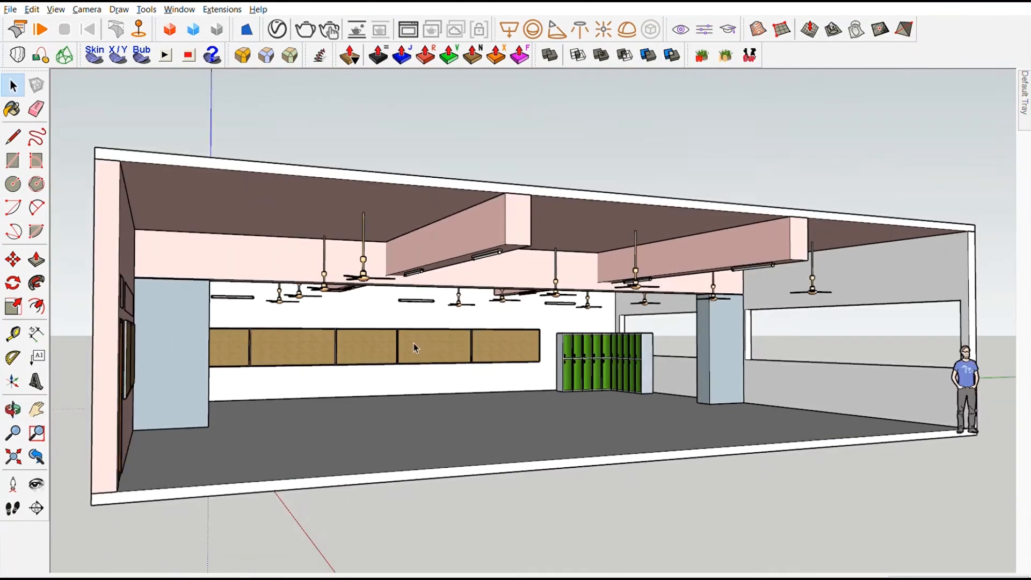
Paint the hall floor with an olive green material
scroll(414, 348, "down", 2)
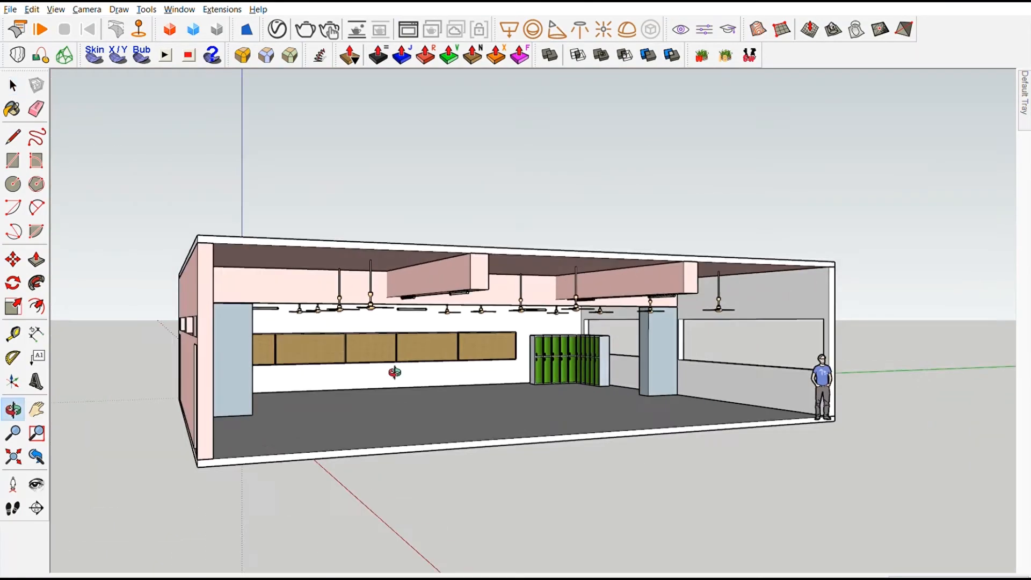
middle_click_drag(392, 353, 416, 455)
key("b")
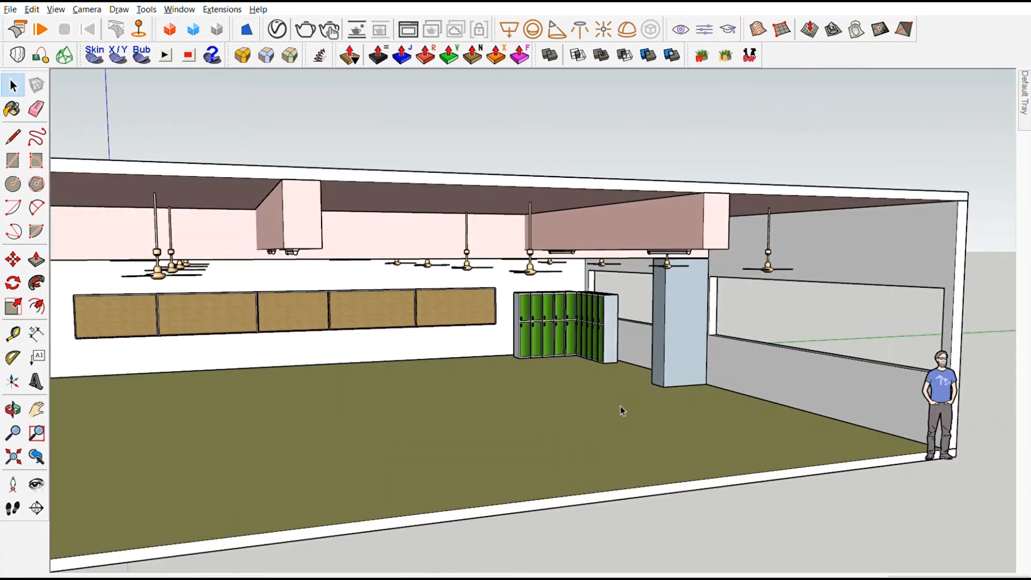
scroll(697, 399, "down", 2)
scroll(761, 379, "up", 3)
scroll(767, 379, "up", 1)
left_click(913, 372)
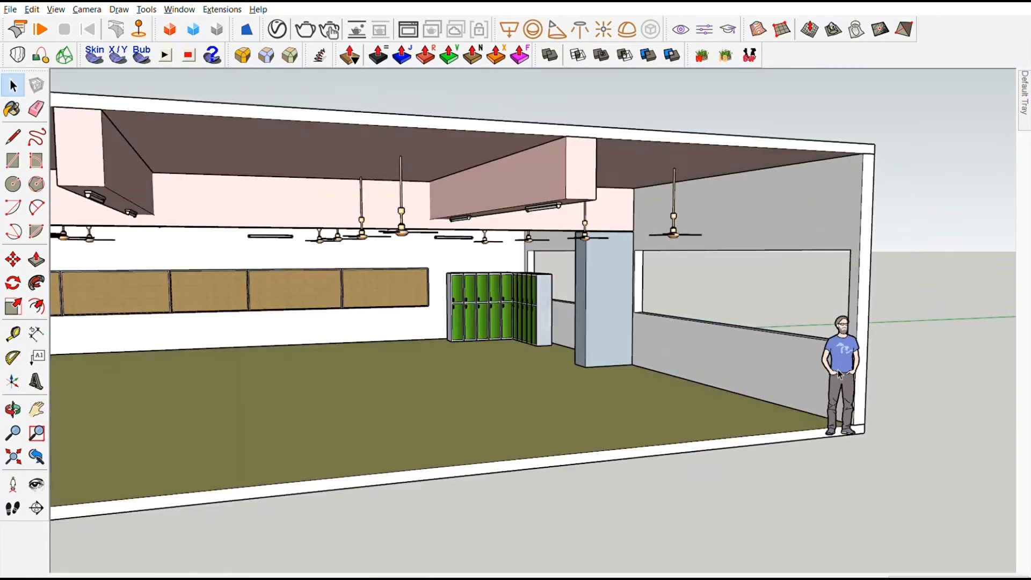
Move the five-unit locker bank from the back wall across the hall to the column by the door wall
scroll(854, 370, "down", 2)
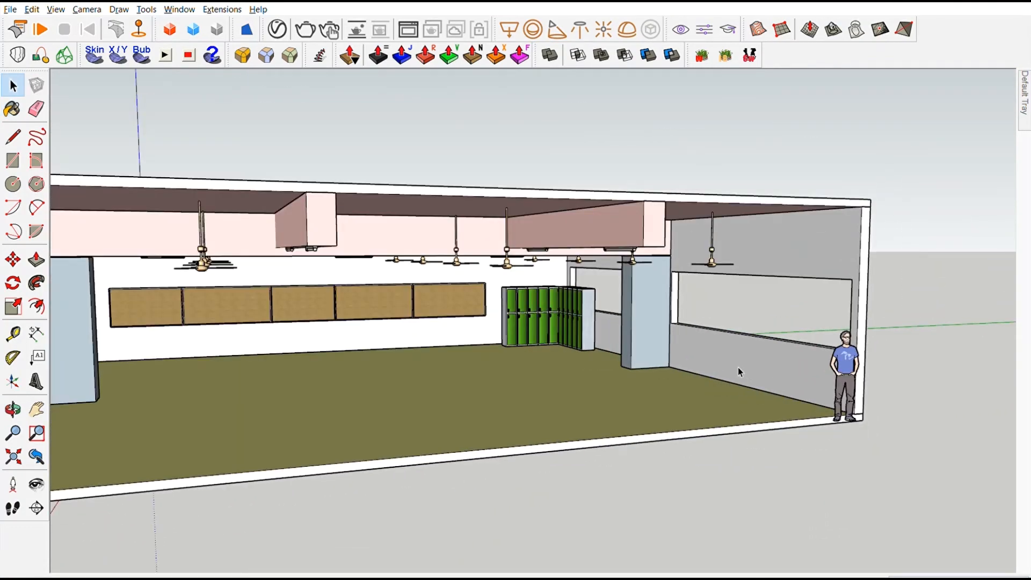
left_click(530, 321)
key("m")
left_click(504, 346)
scroll(506, 343, "down", 2)
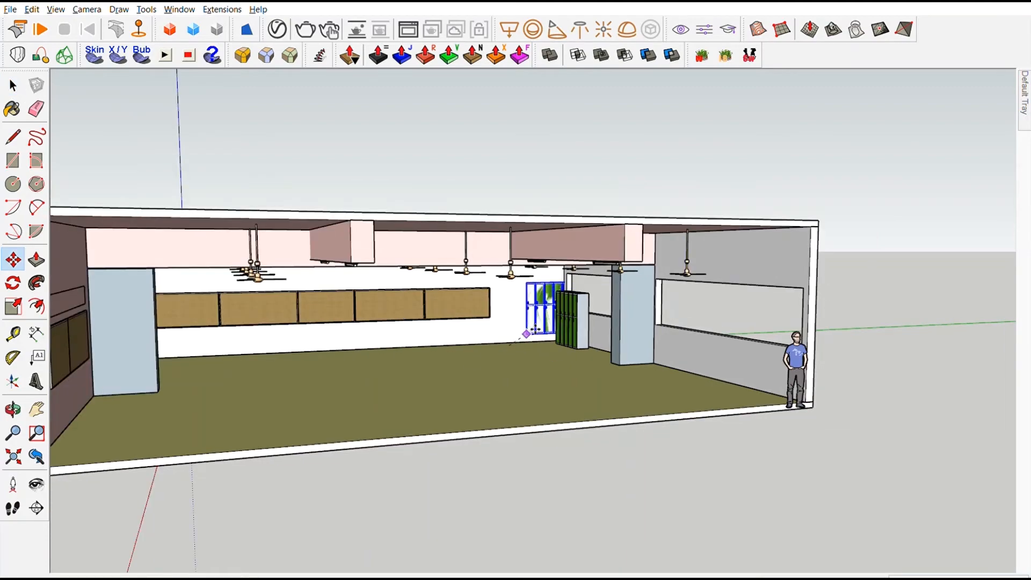
scroll(88, 386, "up", 5)
left_click(92, 387)
left_click(230, 387)
middle_click_drag(245, 403, 219, 369)
scroll(220, 369, "up", 2)
left_click(181, 349)
left_click(290, 322)
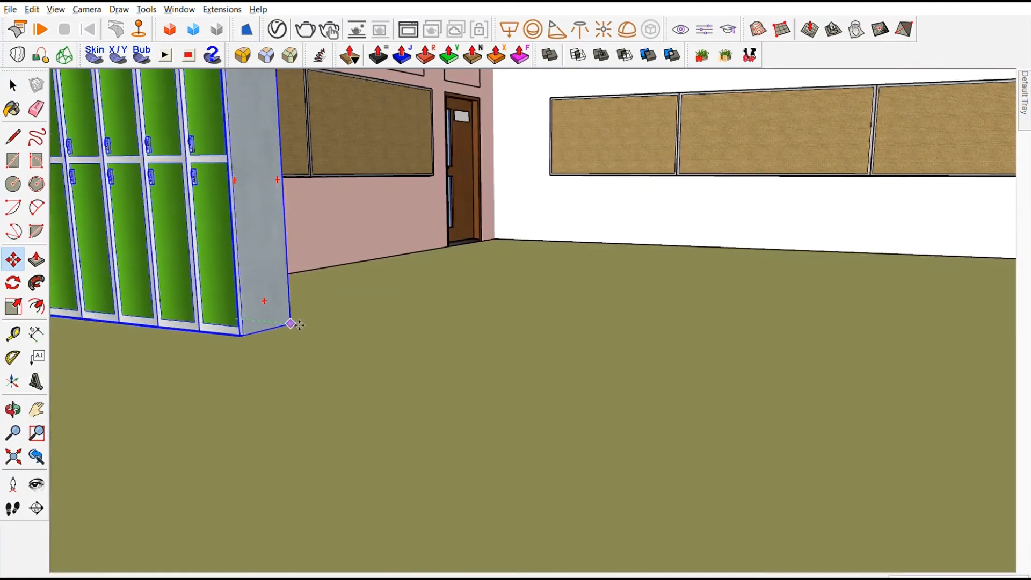
Align the locker bank against the column front and the side wall beside the pin boards
middle_click_drag(421, 319, 585, 338)
left_click(303, 359)
left_click(275, 354)
scroll(229, 354, "up", 2)
left_click(336, 370)
key("space")
scroll(330, 325, "down", 6)
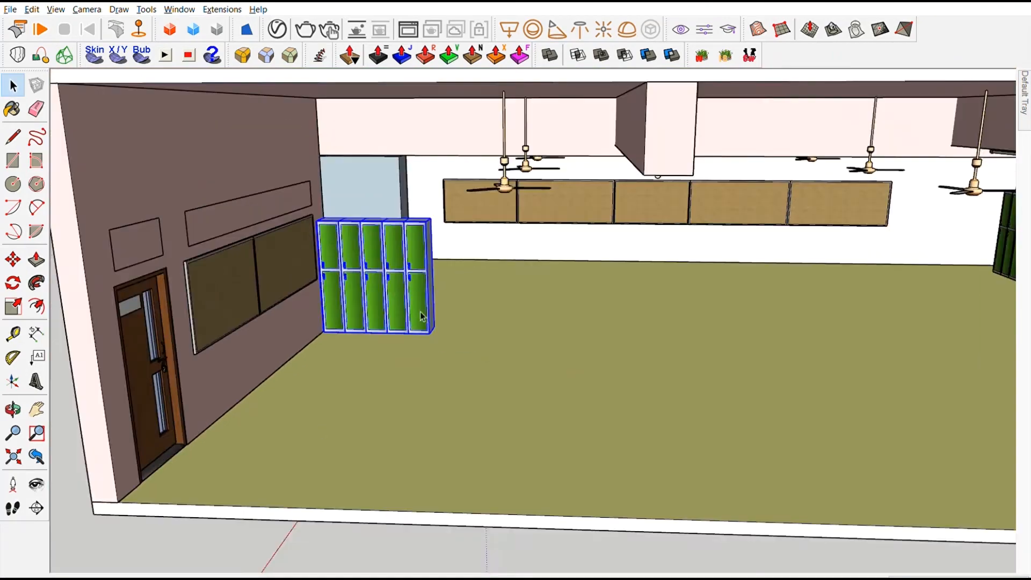
Copy the five-unit locker bank back to the far corner beside the lockers on the windowed side wall
scroll(410, 236, "down", 2)
double_click(409, 237)
key("Escape")
double_click(422, 274)
key("Escape")
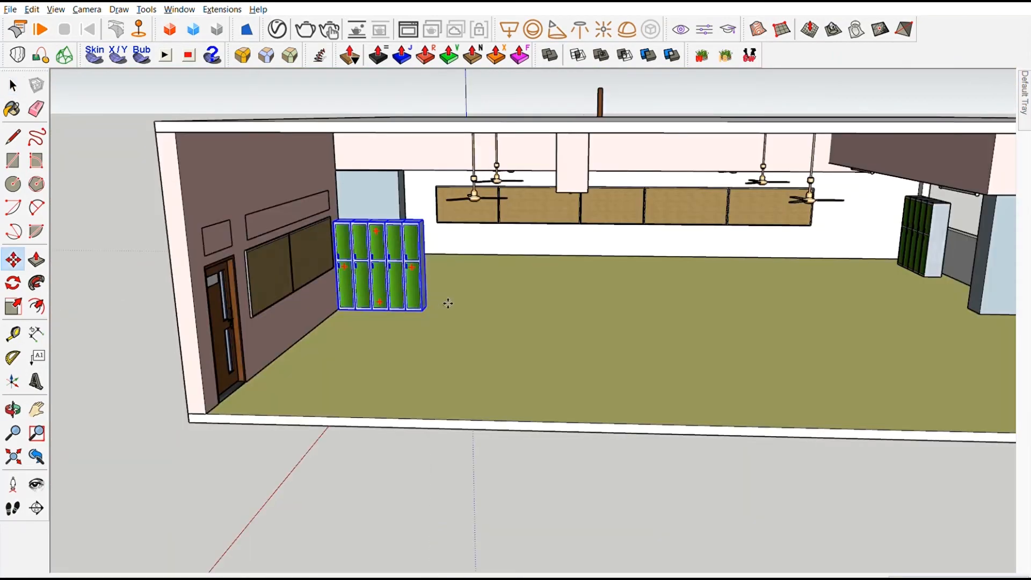
left_click(425, 310)
key("ctrl")
scroll(903, 258, "up", 3)
left_click(905, 251)
middle_click_drag(795, 290, 872, 224)
Open the locker bank at the column for editing and delete its two end lockers so three remain
key("space")
scroll(380, 214, "up", 3)
left_click(379, 215)
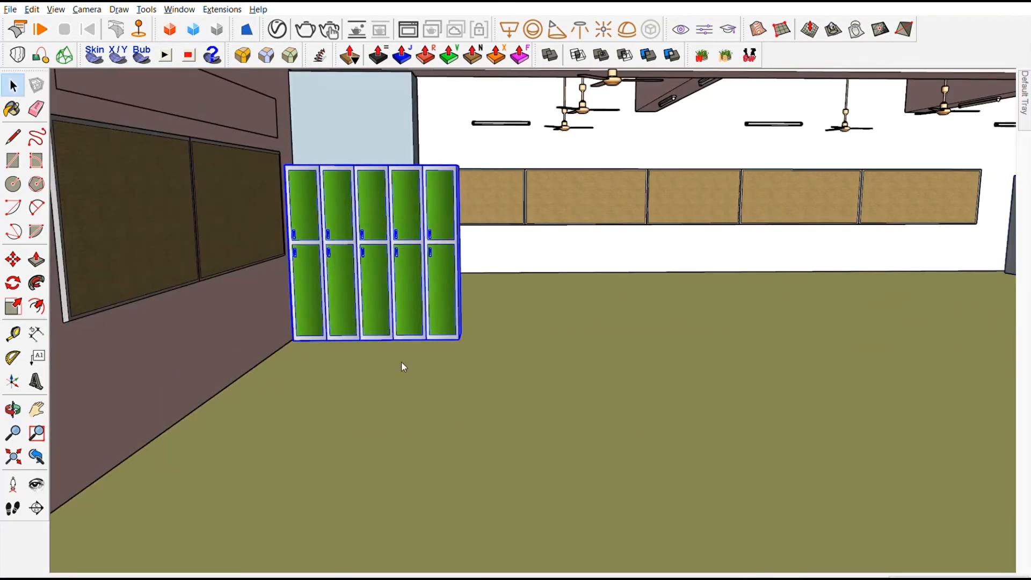
double_click(418, 241)
left_click(440, 258)
scroll(376, 263, "down", 3)
key("Delete")
left_click(398, 233)
key("Delete")
scroll(398, 215, "up", 4)
middle_click_drag(462, 204, 398, 252)
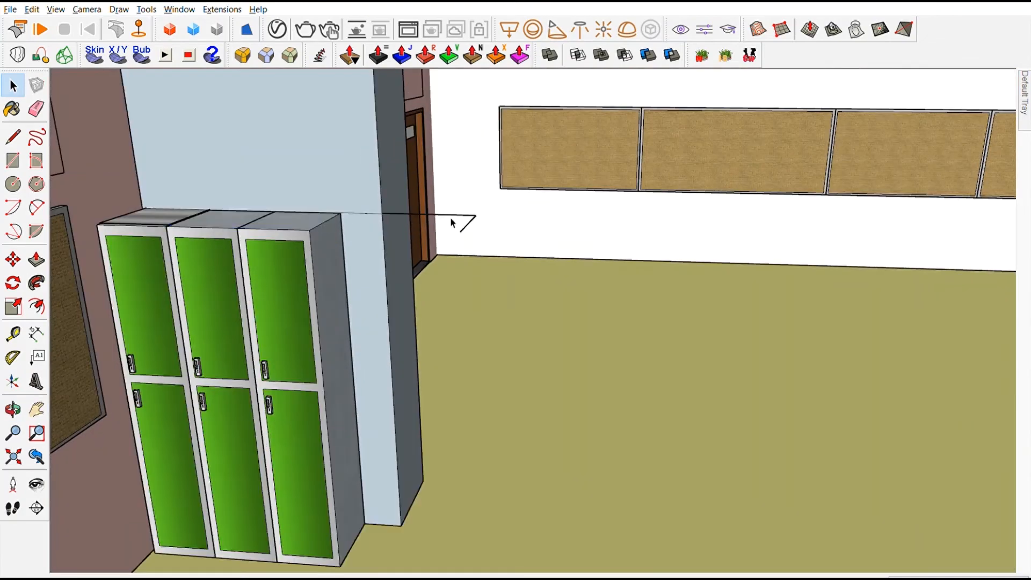
Undo the last deletion and move the leftover end piece of the shortened locker bank against the third locker
key("ctrl+z")
scroll(462, 212, "up", 3)
left_click(521, 226)
scroll(519, 231, "down", 1)
key("m")
left_click(508, 249)
key("Escape")
left_click(508, 250)
left_click(208, 242)
key("space")
scroll(376, 228, "down", 8)
middle_click_drag(371, 234, 358, 178)
left_click(324, 365)
middle_click_drag(412, 268, 387, 247)
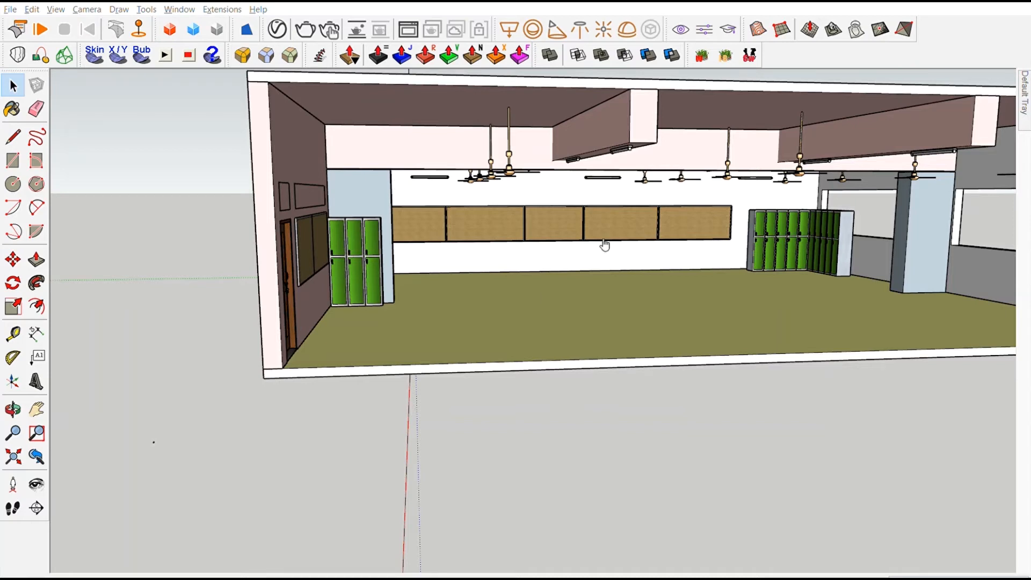
Rotate the air conditioner and move it along the main beam's front face in the bay beside the door wall
scroll(451, 139, "up", 10)
left_click(483, 153)
key("q")
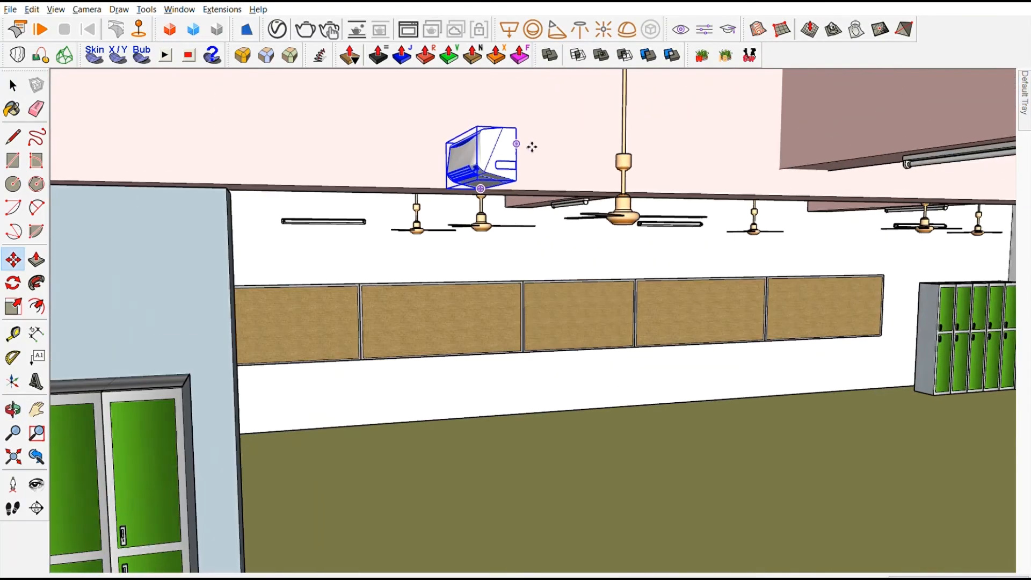
middle_click_drag(392, 182, 486, 186)
scroll(527, 173, "up", 3)
scroll(527, 176, "down", 6)
scroll(476, 188, "up", 4)
scroll(486, 185, "up", 3)
key("m")
left_click(510, 203)
left_click(852, 196)
Resize the air conditioner with the Scale tool, stretching it along the main beam
scroll(637, 177, "up", 3)
scroll(472, 215, "down", 6)
middle_click_drag(480, 253, 441, 183)
scroll(441, 185, "up", 5)
key("s")
left_click_drag(382, 191, 234, 135)
key("space")
scroll(249, 141, "down", 5)
scroll(486, 284, "down", 4)
scroll(394, 185, "up", 5)
key("s")
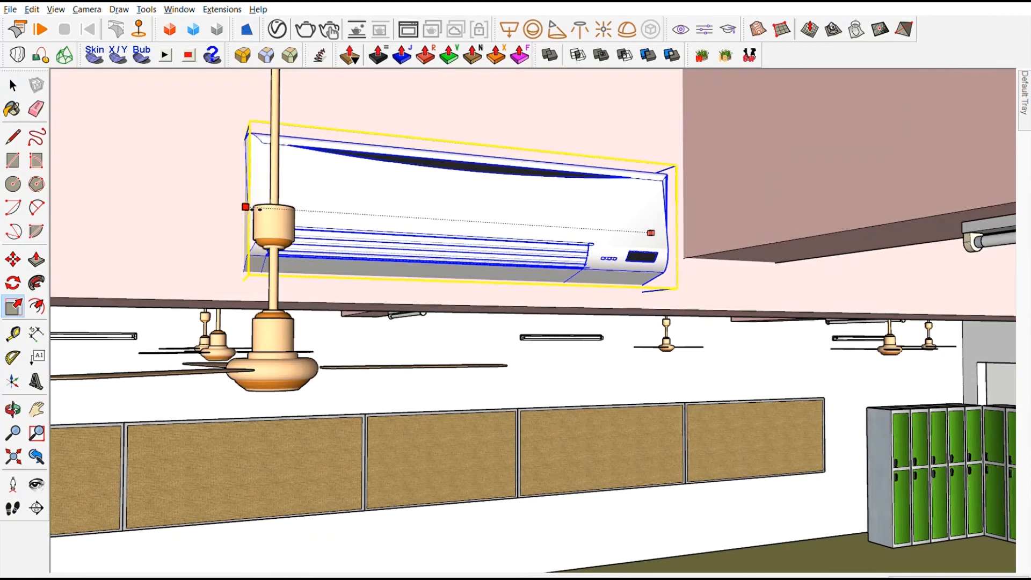
key("space")
scroll(376, 188, "down", 6)
Position the air conditioner by its rear lower corner against the front face of the main beam
left_click(403, 199)
scroll(397, 214, "up", 5)
middle_click_drag(279, 188, 338, 172)
left_click(366, 188)
key("m")
left_click_drag(353, 233, 363, 243)
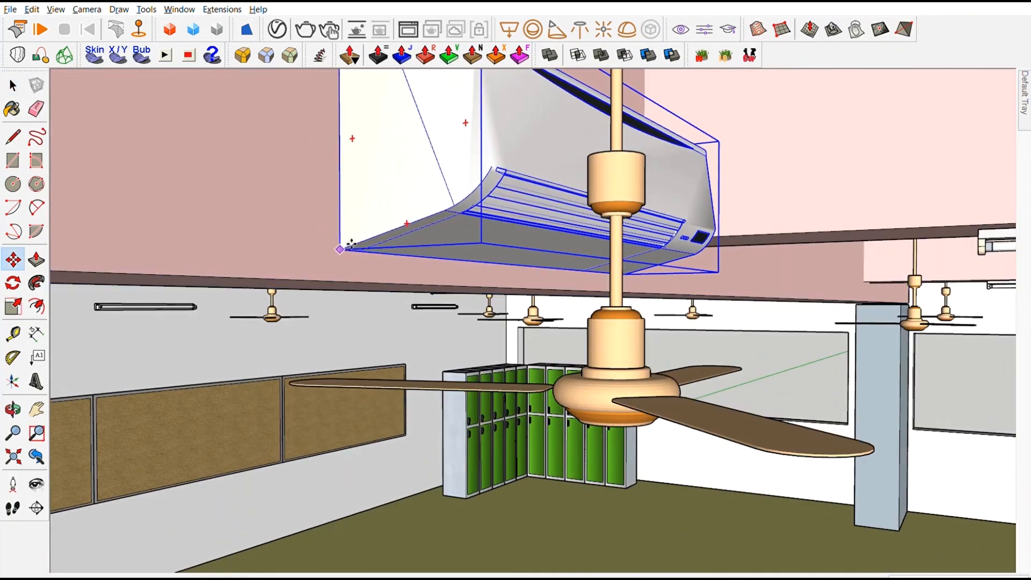
scroll(349, 285, "down", 6)
scroll(370, 214, "up", 6)
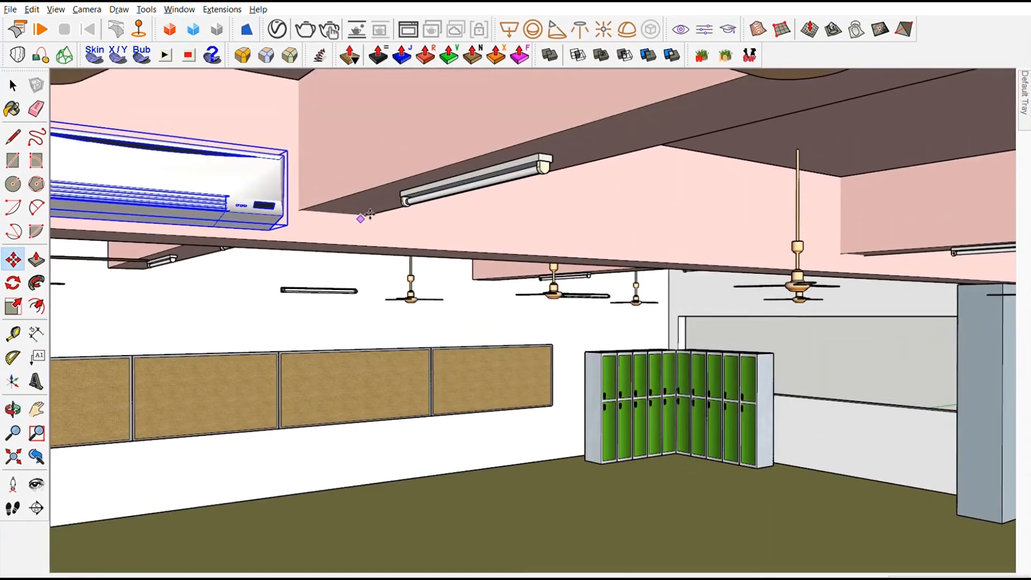
Copy the air conditioner along the main beam into the third bay beside the windowed wall
middle_click_drag(841, 249, 665, 232, "shift")
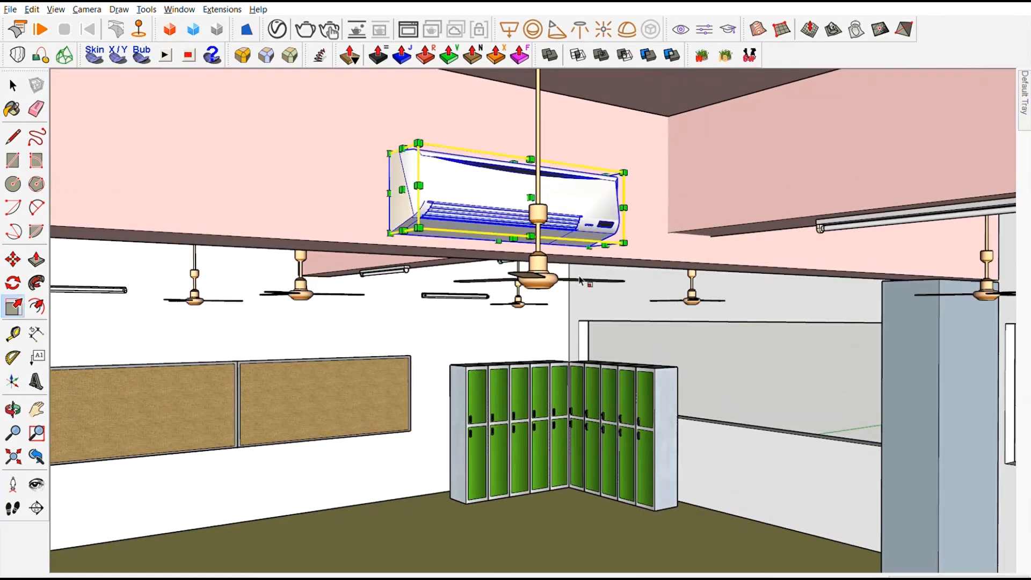
key("m")
left_click(390, 233)
left_click(718, 260)
key("space")
scroll(577, 236, "down", 8)
Select both air conditioners and make rotated copies about the main beam, facing the rear half of the hall
scroll(428, 249, "up", 6)
middle_click_drag(430, 253, 381, 163)
scroll(381, 163, "down", 4)
left_click(766, 180)
left_click(306, 110, "shift")
scroll(430, 129, "up", 4)
key("m")
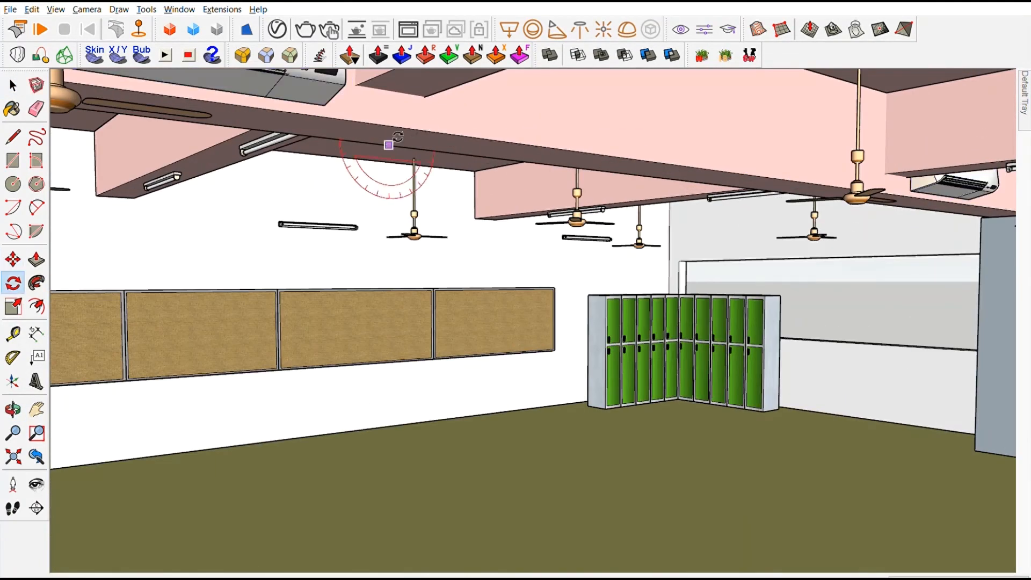
left_click(350, 155)
Delete the roof slab to open the hall from above
middle_click_drag(388, 155, 637, 198)
scroll(532, 156, "down", 10)
left_click(583, 172)
key("Delete")
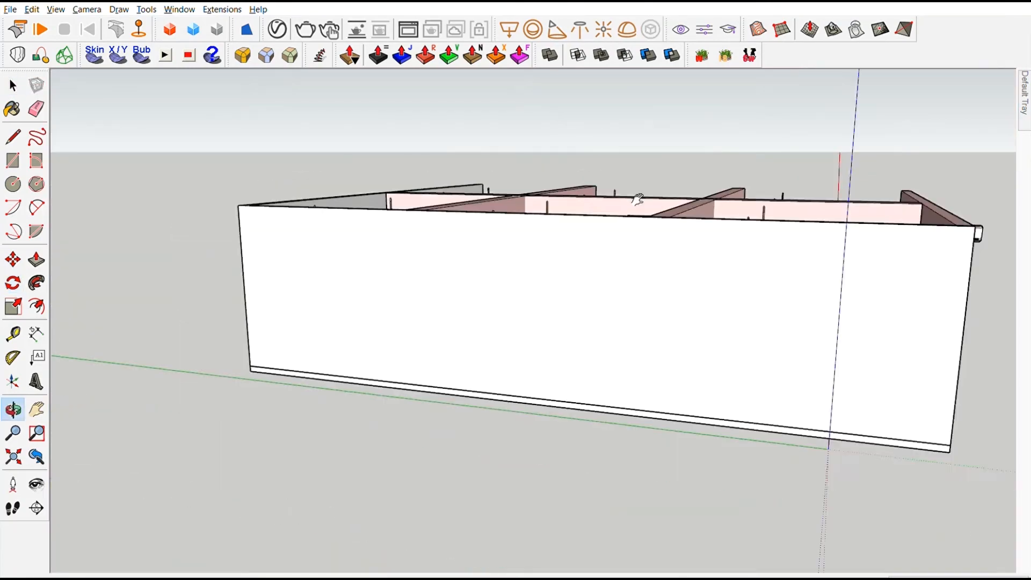
Select both rear air conditioners and move them along the rear side of the main beam
scroll(594, 268, "up", 8)
left_click(592, 353)
scroll(592, 353, "down", 8)
middle_click_drag(950, 365, 748, 347, "shift")
scroll(748, 348, "up", 2)
left_click(748, 348, "shift")
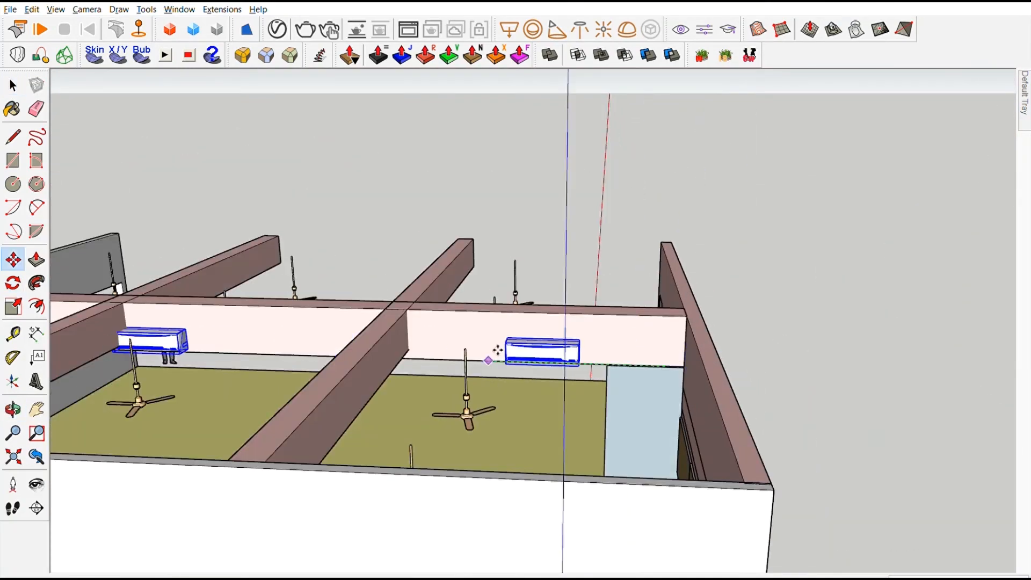
middle_click_drag(497, 350, 610, 371)
scroll(610, 371, "up", 4)
scroll(644, 344, "down", 2)
middle_click_drag(675, 337, 580, 362)
left_click(580, 361)
Set the rear pair of air conditioners against the main beam's rear face and deselect them
scroll(580, 361, "down", 5)
middle_click_drag(177, 371, 325, 411)
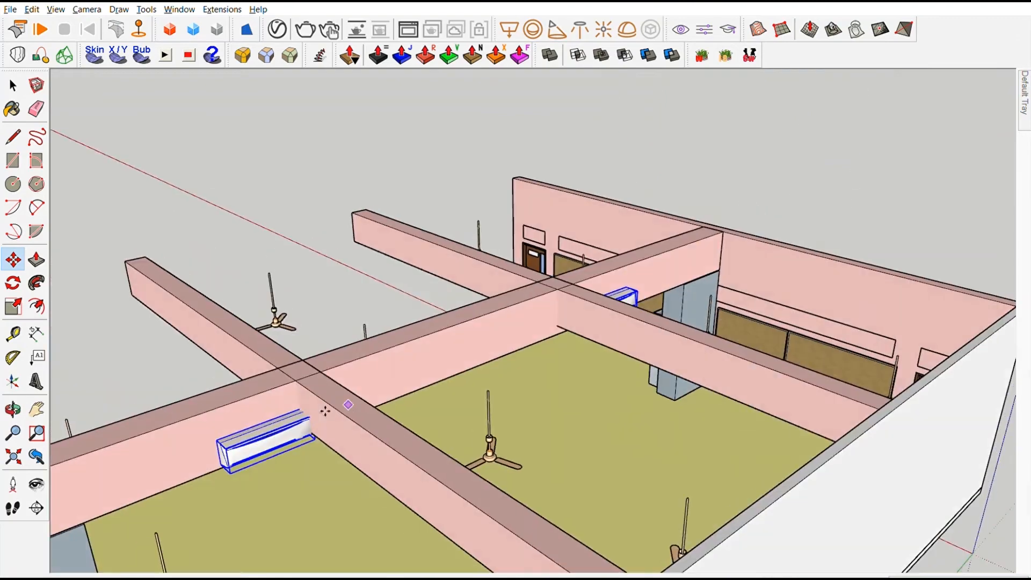
scroll(231, 470, "up", 4)
left_click(155, 480)
left_click(128, 491)
scroll(215, 397, "down", 6)
key("space")
left_click(528, 330)
Review the furnished hall from several angles, checking the lockers, air conditioners, lights and fans
middle_click_drag(437, 414, 449, 327)
scroll(449, 326, "up", 1)
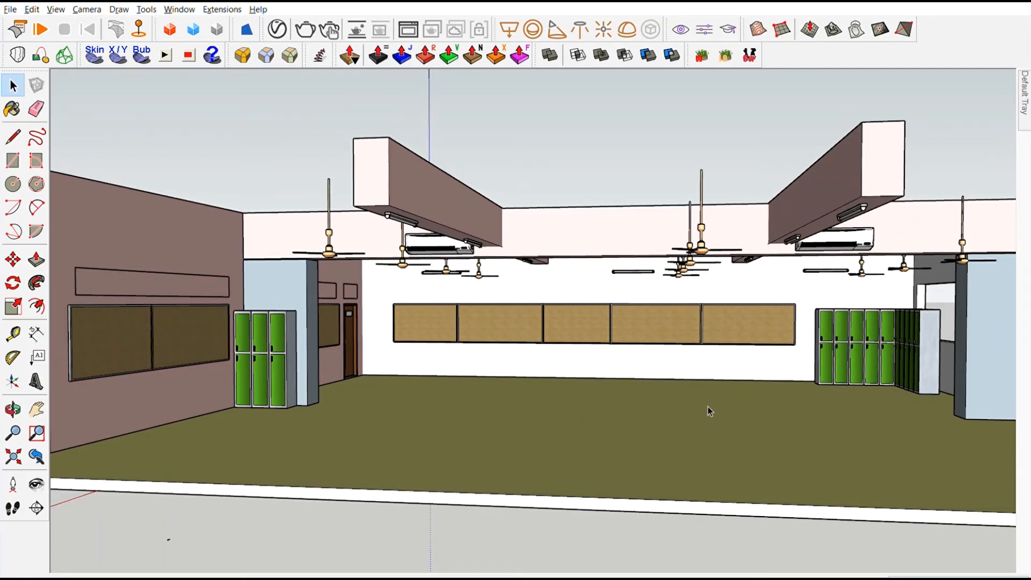
scroll(400, 236, "down", 5)
scroll(373, 285, "up", 8)
middle_click_drag(394, 231, 655, 444)
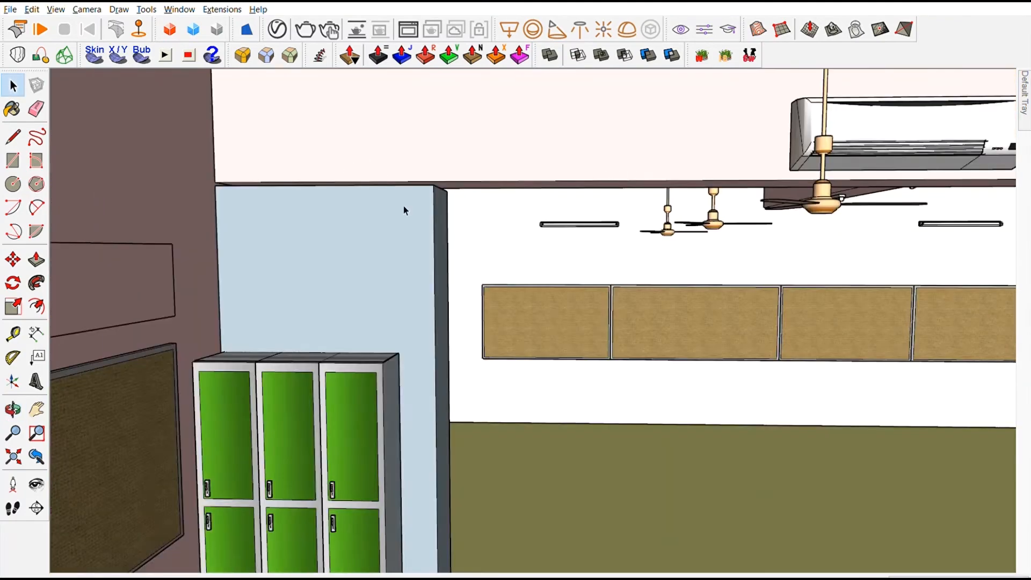
scroll(392, 226, "up", 3)
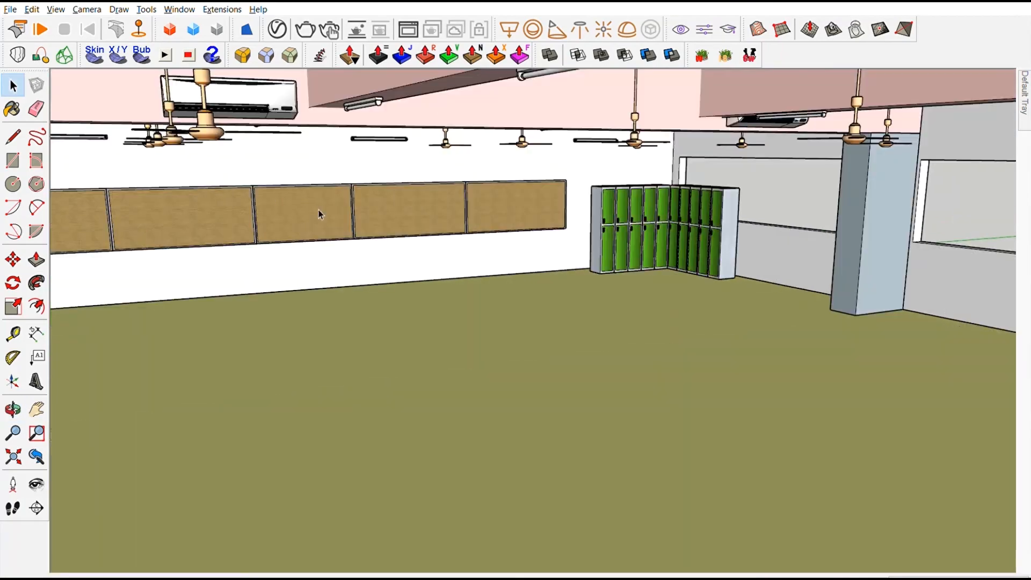
scroll(369, 212, "down", 5)
scroll(369, 212, "up", 1)
middle_click_drag(368, 211, 328, 339)
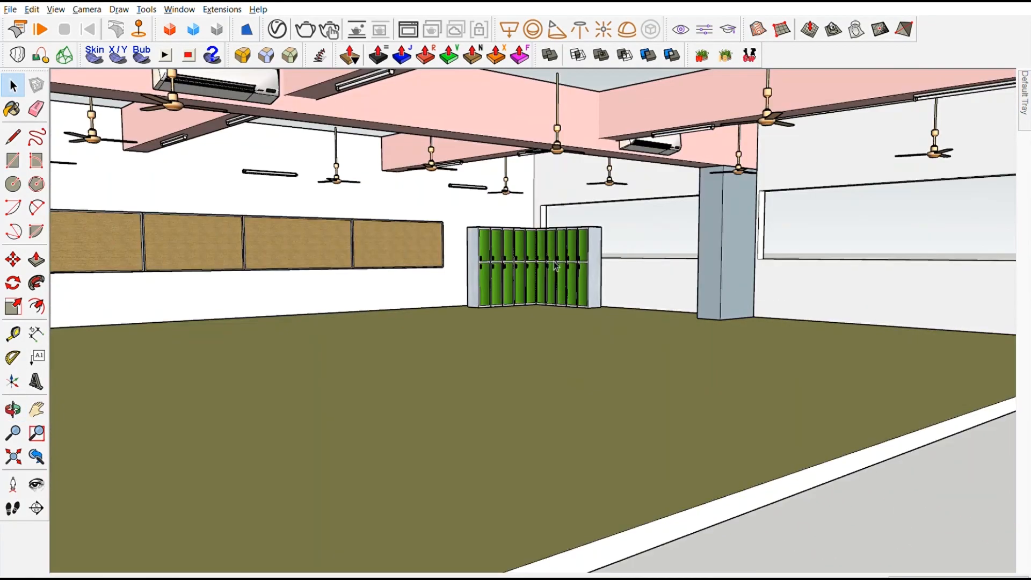
scroll(453, 295, "down", 5)
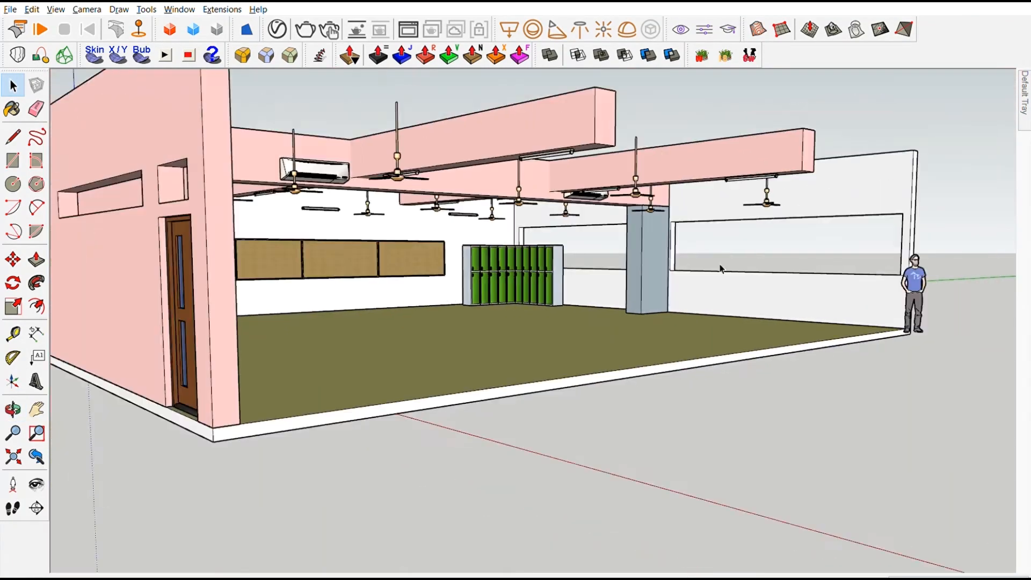